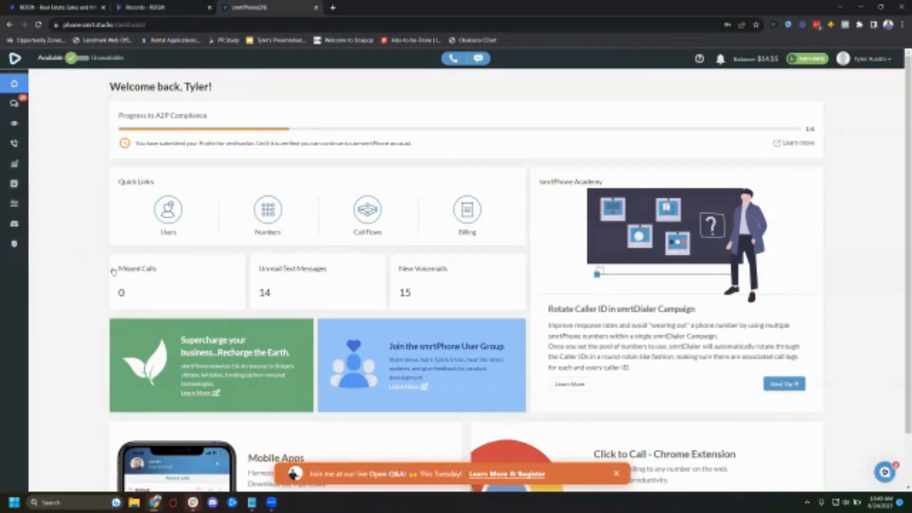
scroll(126, 250, "down", 1)
scroll(293, 302, "up", 1)
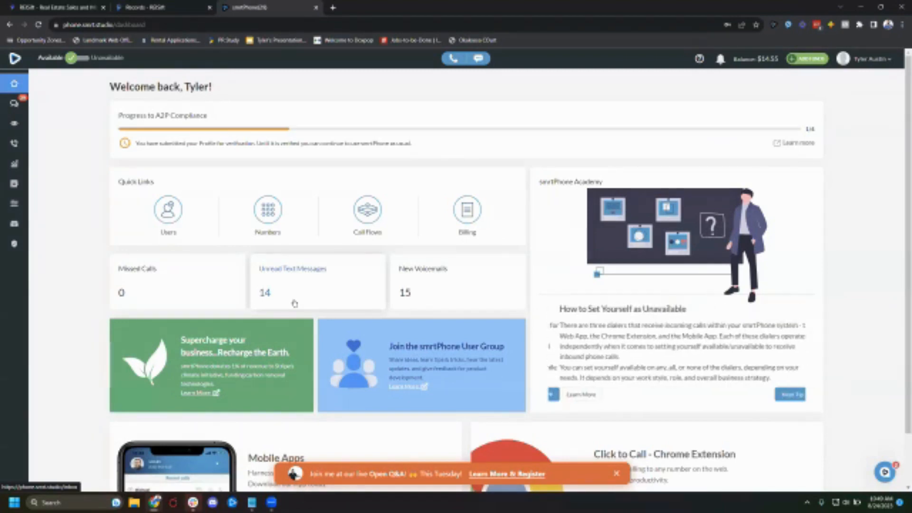
- Open the Media Manager from the account menu and review the recorded audio files listed there
left_click(882, 59)
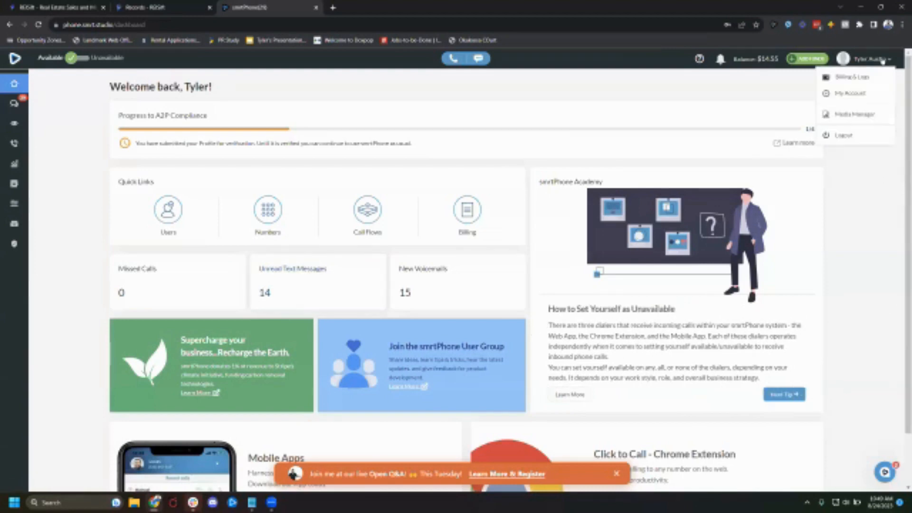
left_click(861, 115)
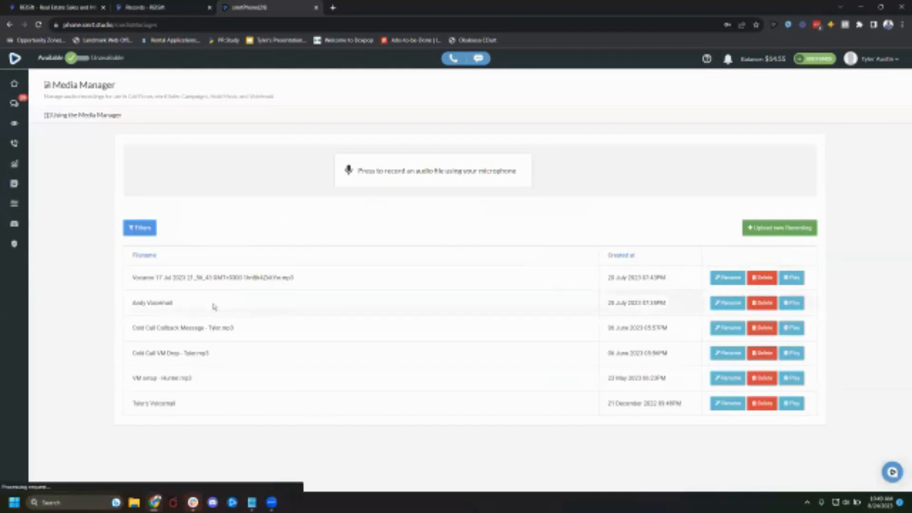
left_click_drag(133, 327, 206, 328)
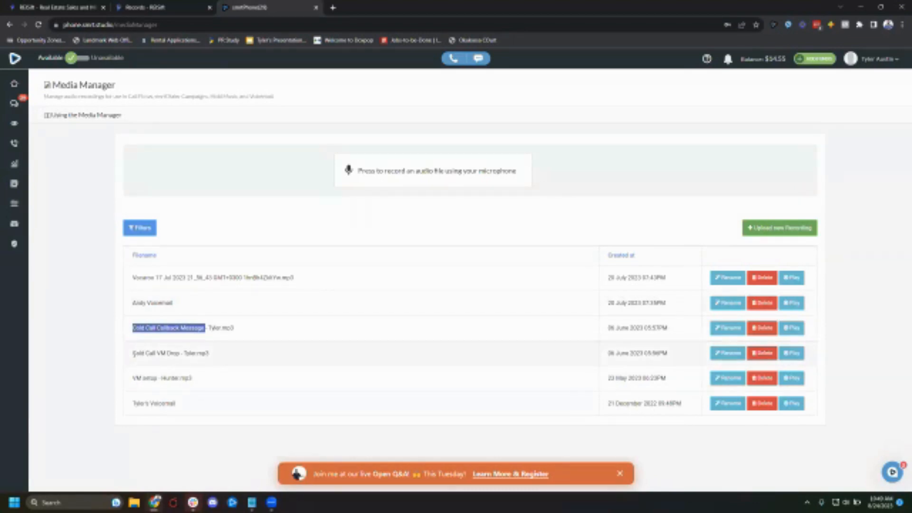
left_click_drag(134, 354, 131, 328)
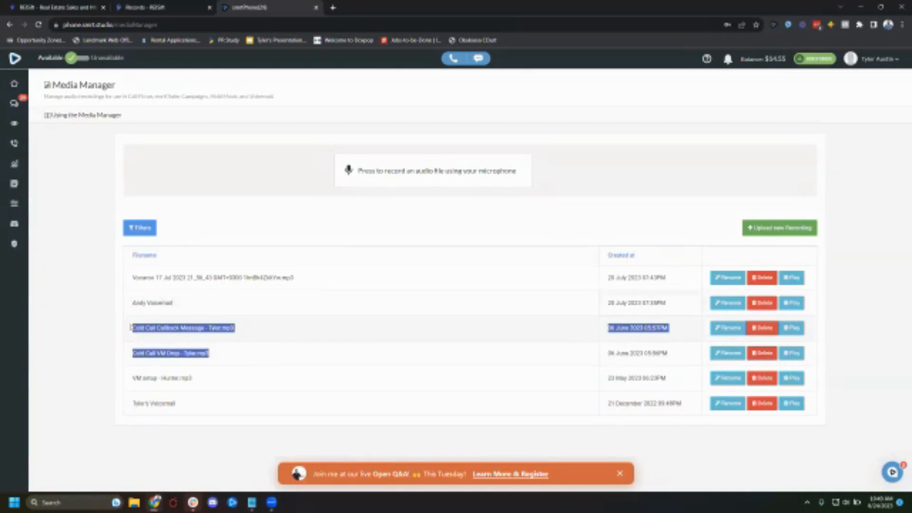
left_click(236, 360)
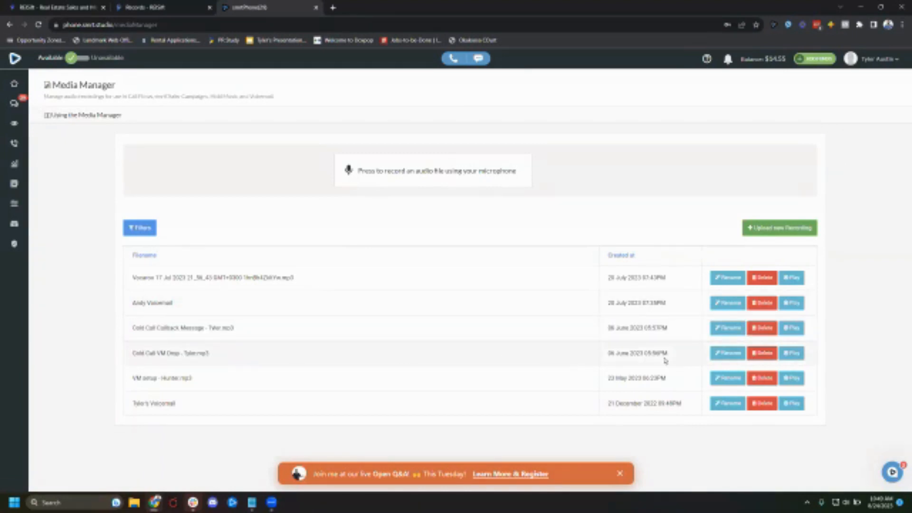
left_click_drag(668, 354, 130, 337)
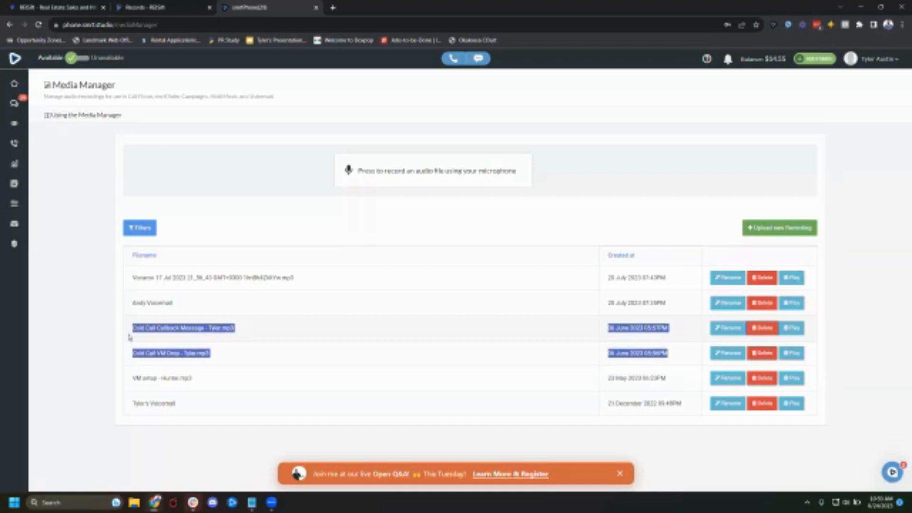
triple_click(171, 330)
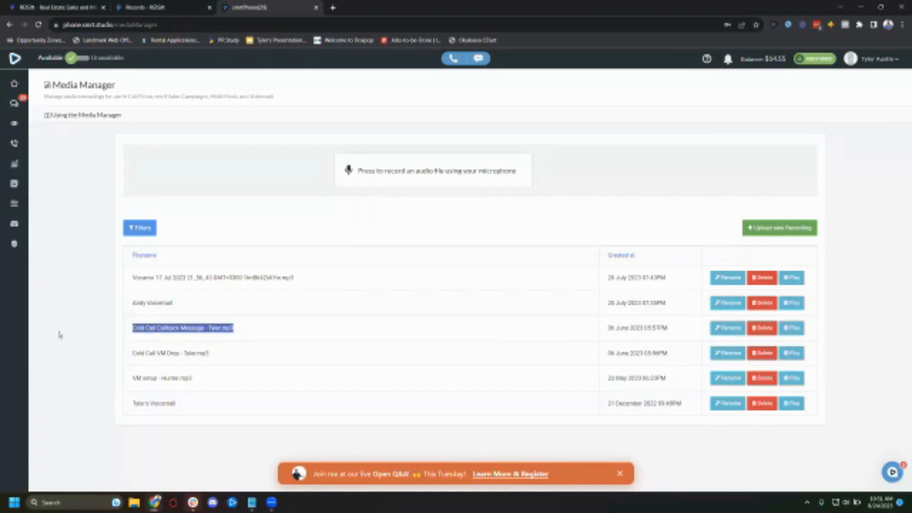
triple_click(152, 354)
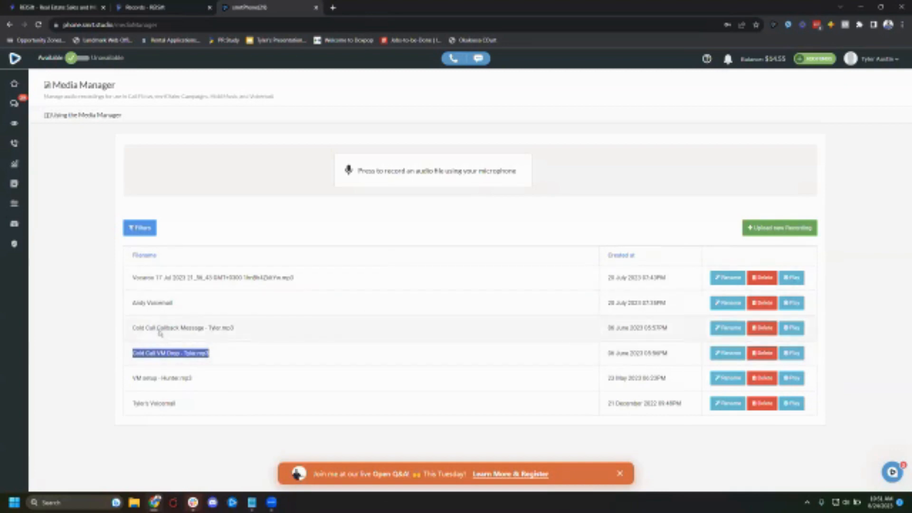
left_click(97, 253)
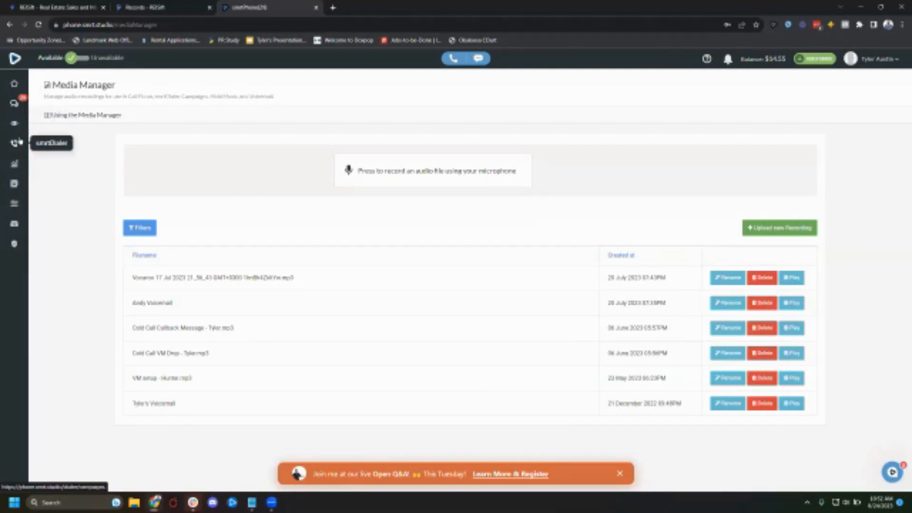
- Open the admin phone numbers list and open the Tyler Call Flow for editing
left_click(19, 206)
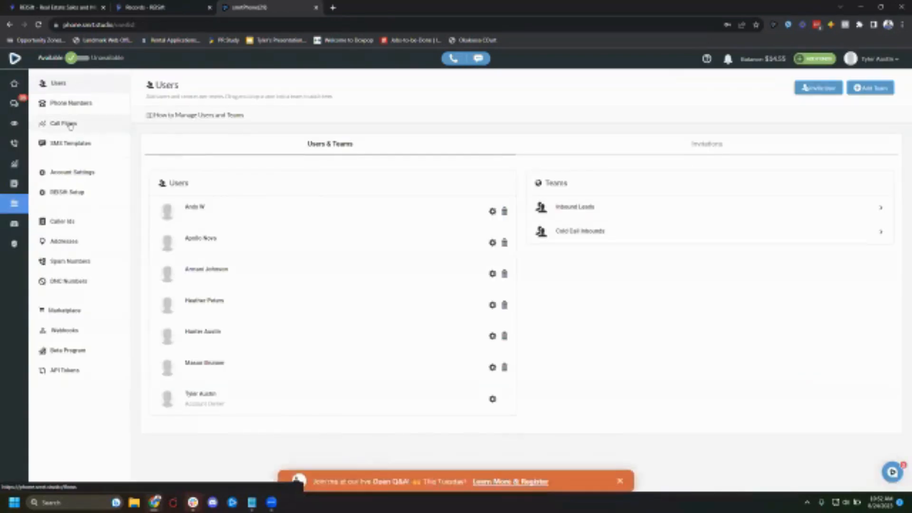
left_click(83, 103)
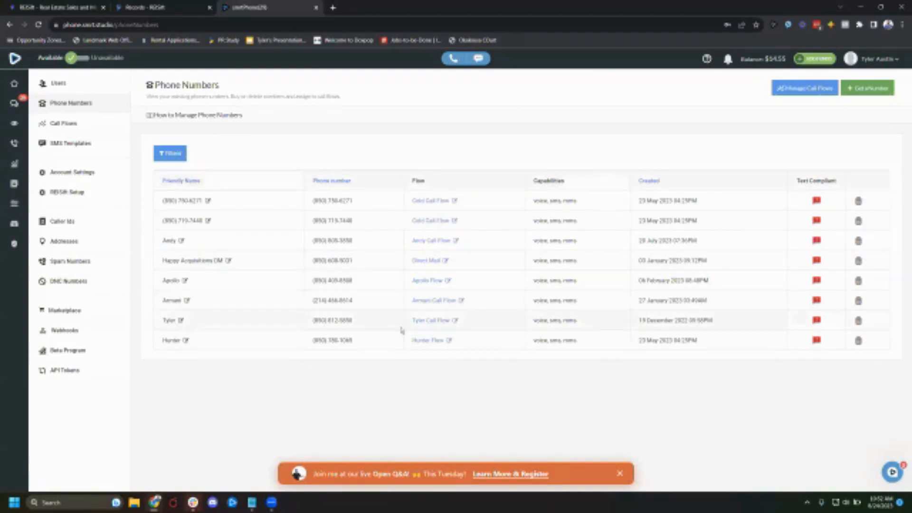
left_click(445, 322)
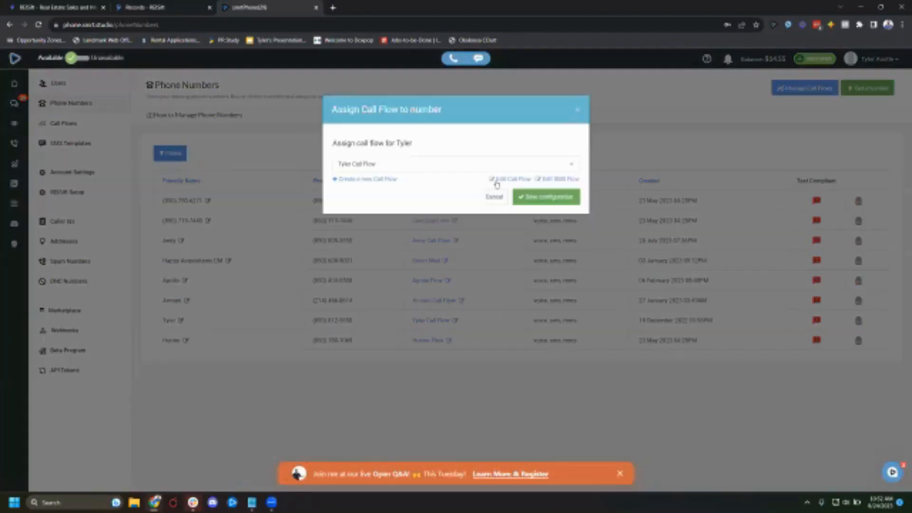
left_click(542, 196)
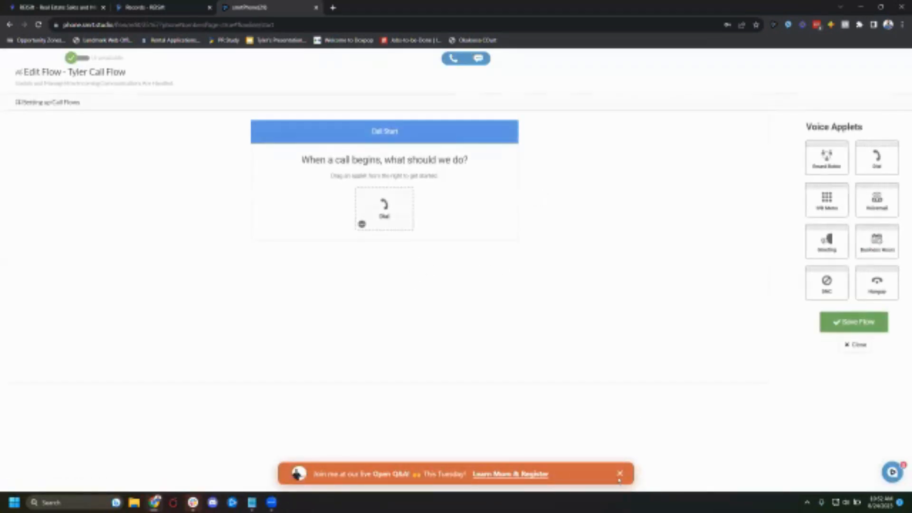
- Inspect the Dial and Voicemail applets of the Tyler Call Flow
left_click(620, 474)
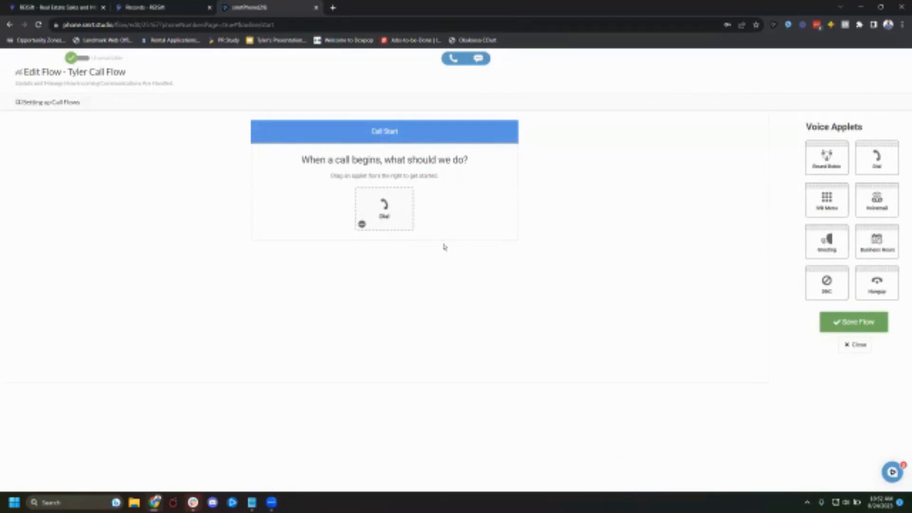
left_click(401, 226)
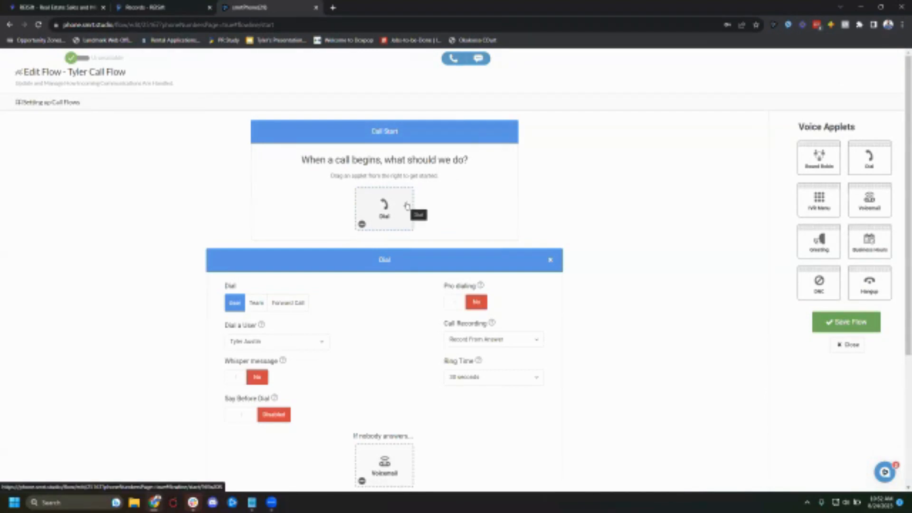
scroll(397, 241, "down", 4)
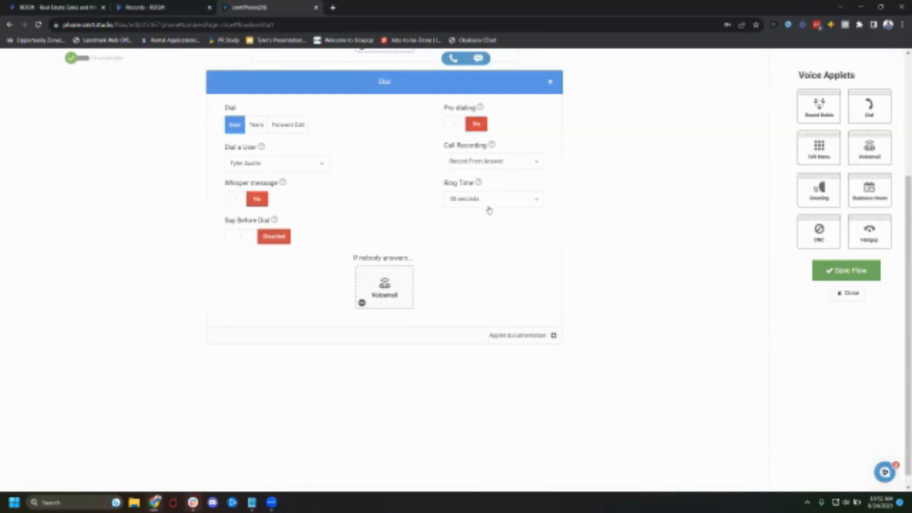
left_click(391, 294)
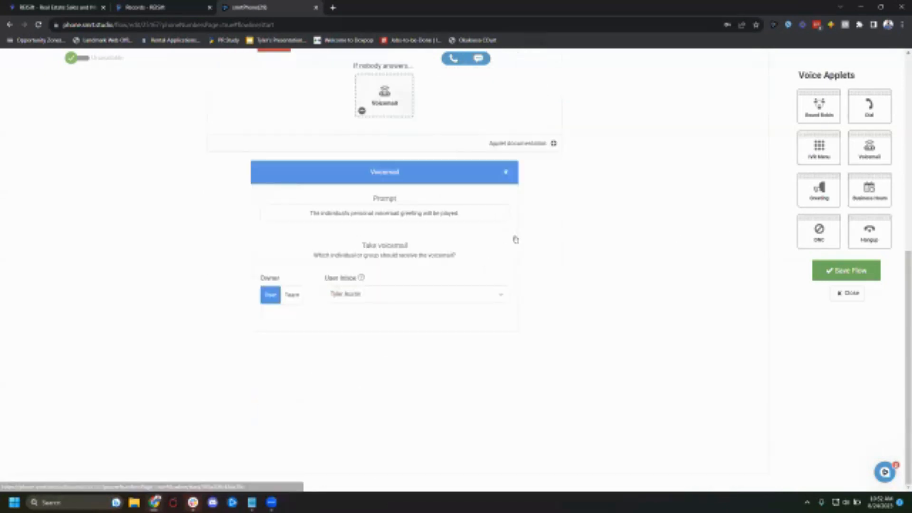
scroll(515, 238, "up", 5)
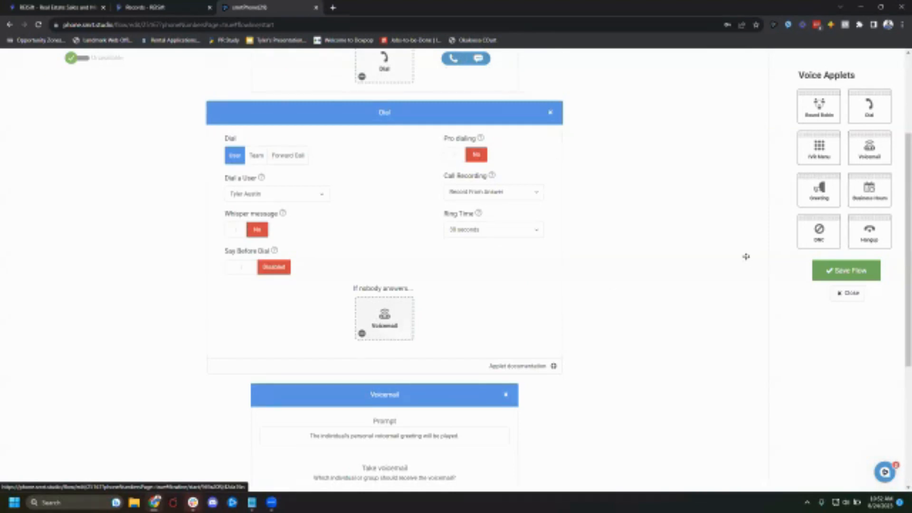
scroll(414, 309, "down", 1)
scroll(414, 310, "down", 3)
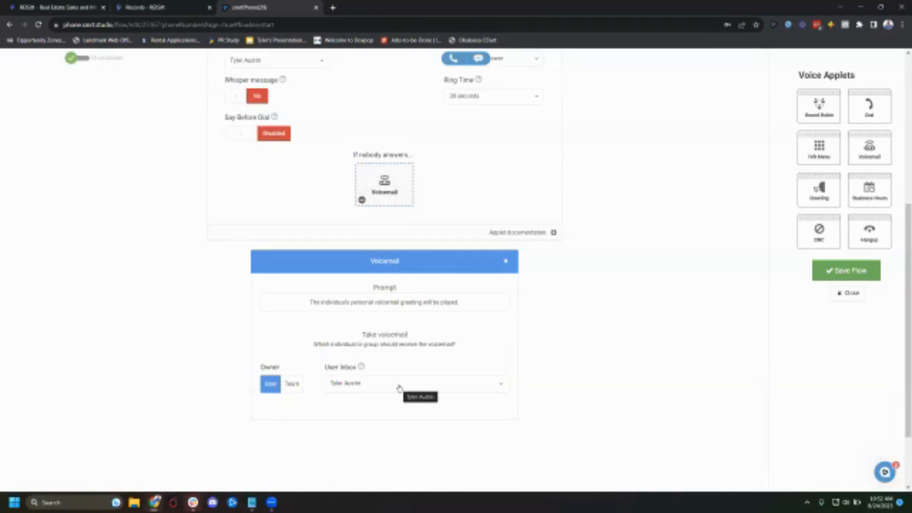
scroll(399, 388, "up", 3)
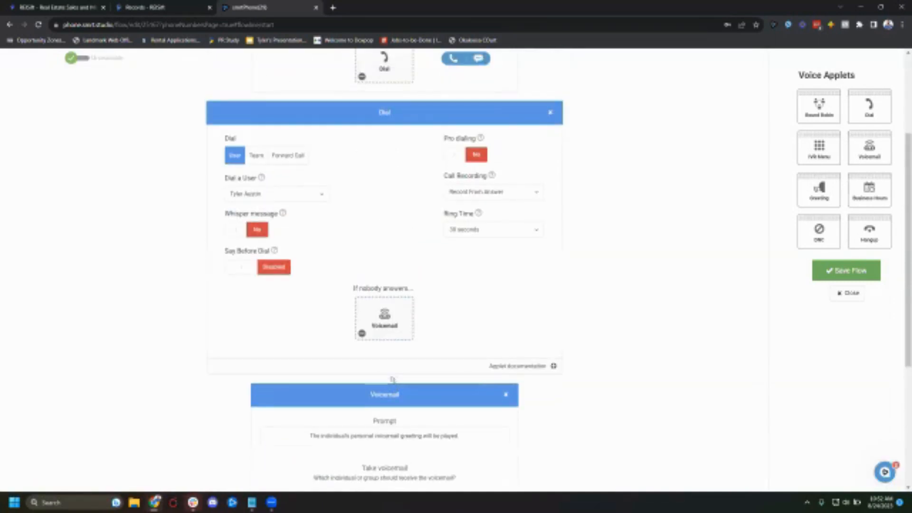
scroll(375, 359, "up", 3)
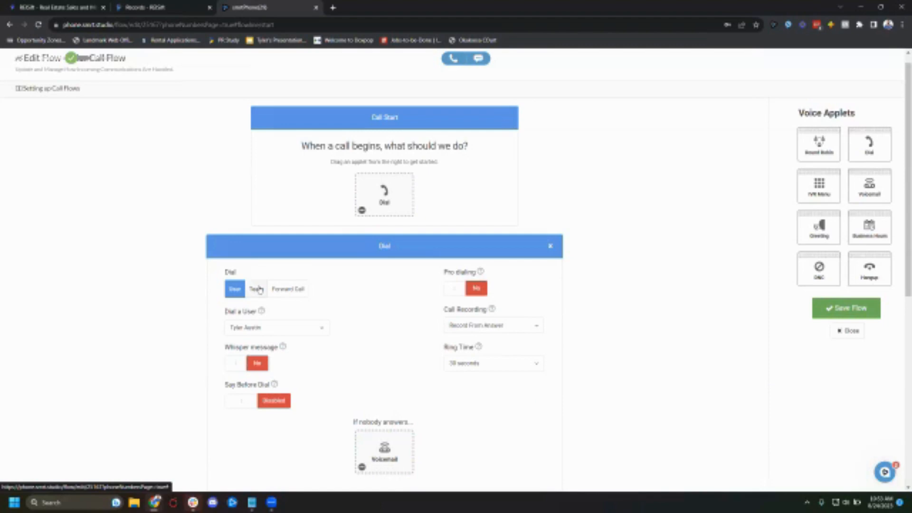
left_click(259, 289)
left_click(275, 333)
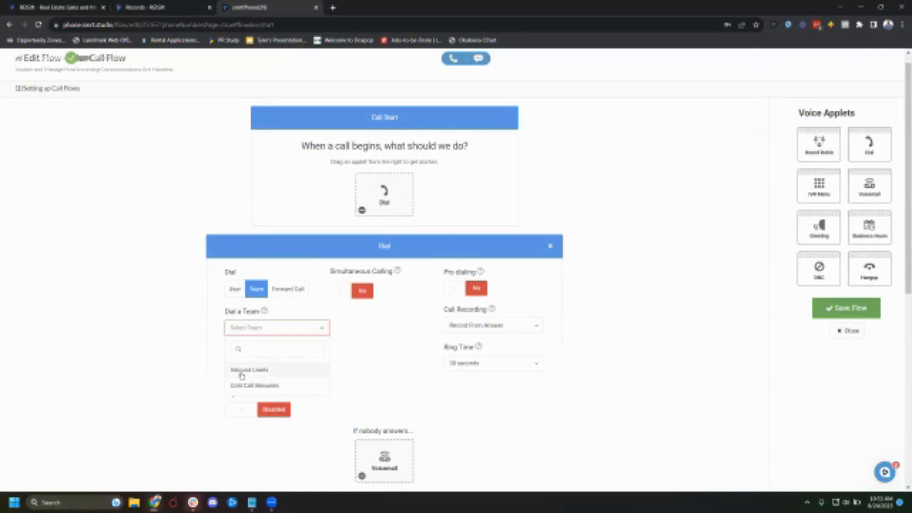
left_click(186, 314)
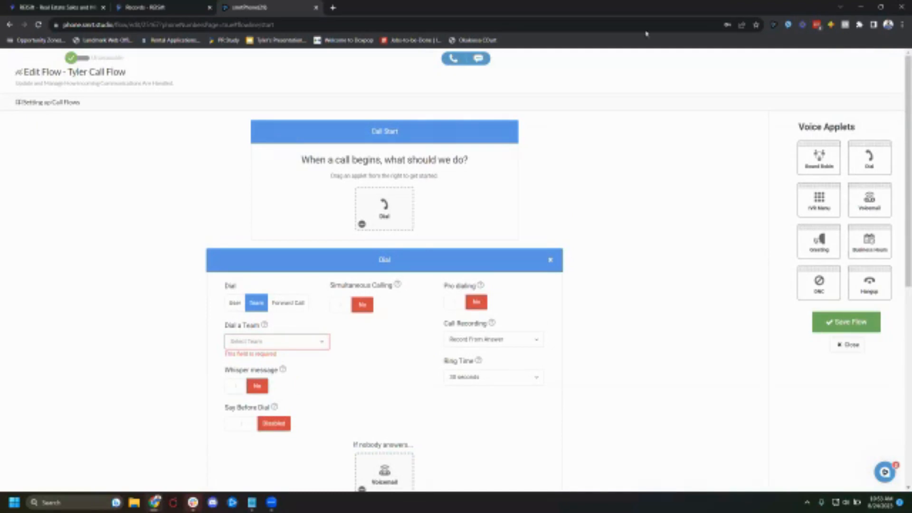
left_click(850, 347)
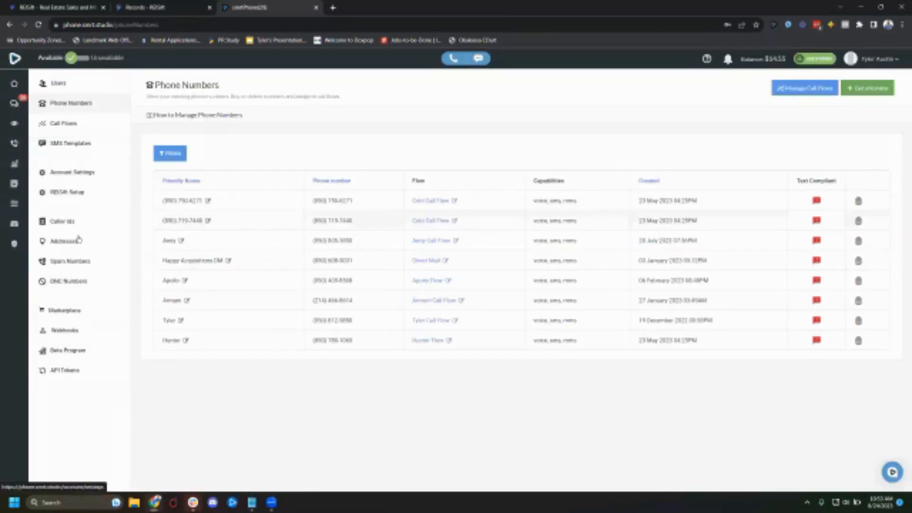
- Review the members of the Inbound Leads and Cold Call Inbounds teams on the Users page
left_click(68, 85)
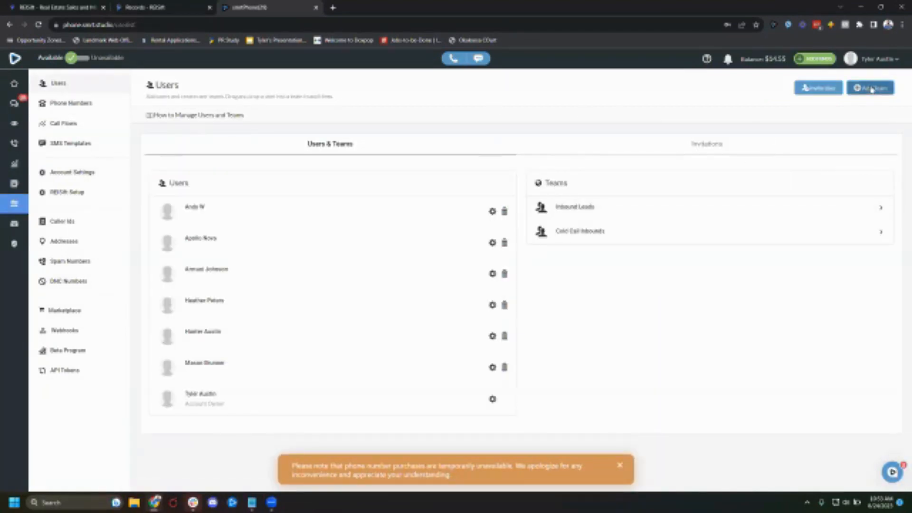
left_click(882, 208)
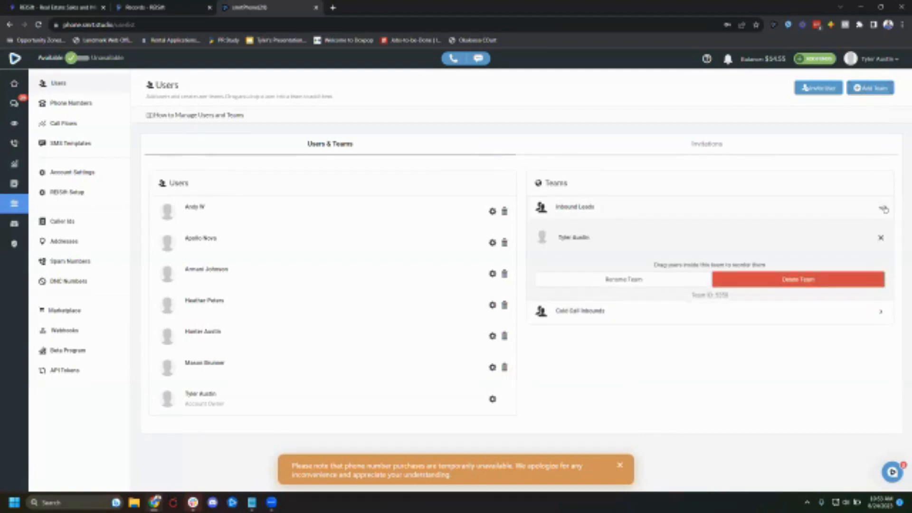
left_click(884, 209)
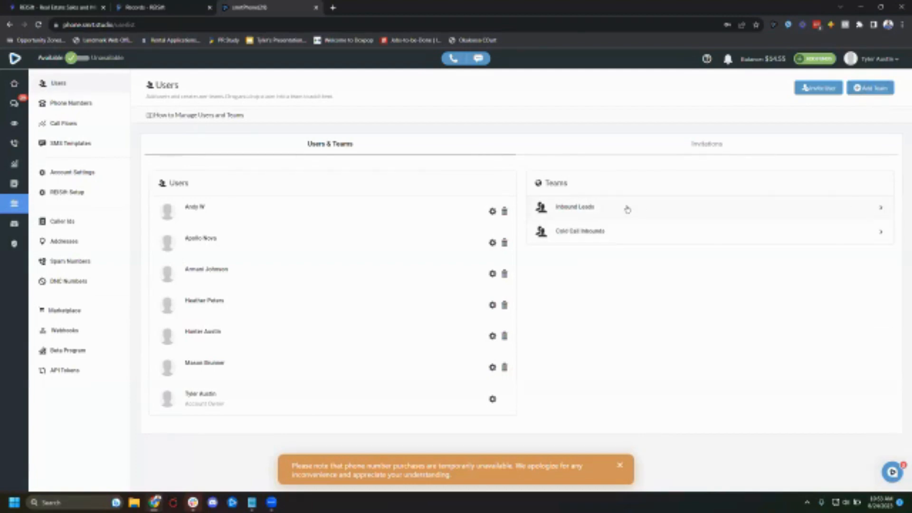
left_click(654, 209)
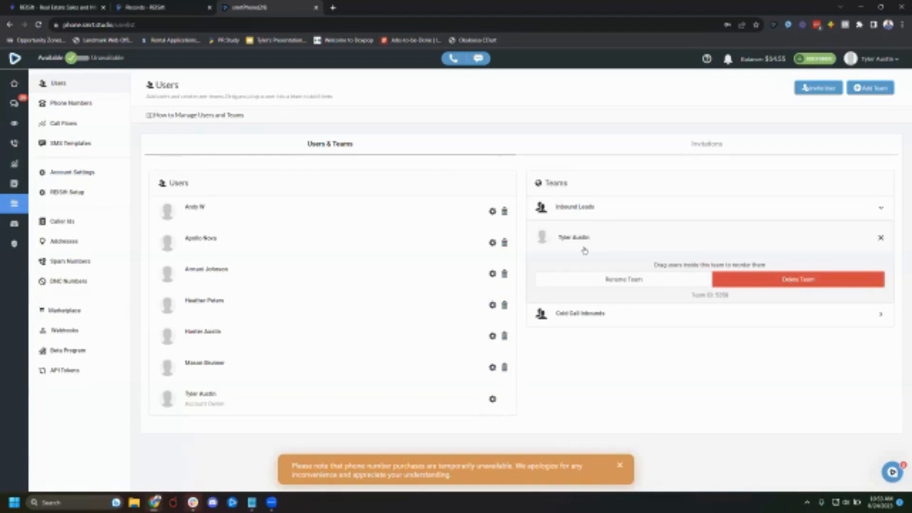
left_click(890, 316)
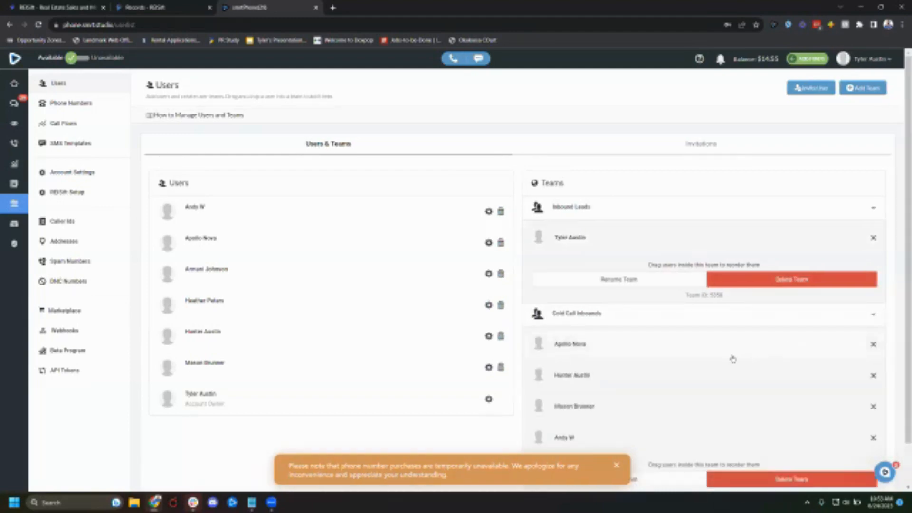
scroll(733, 359, "down", 1)
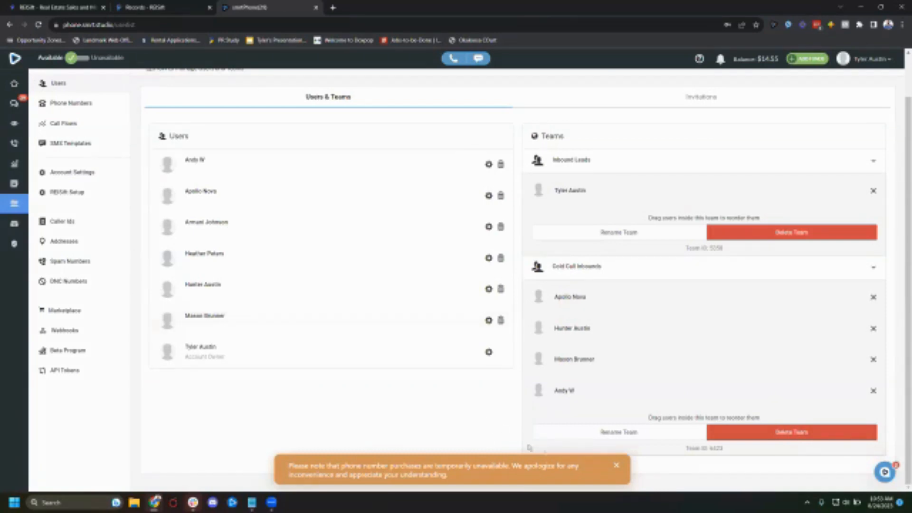
left_click(616, 466)
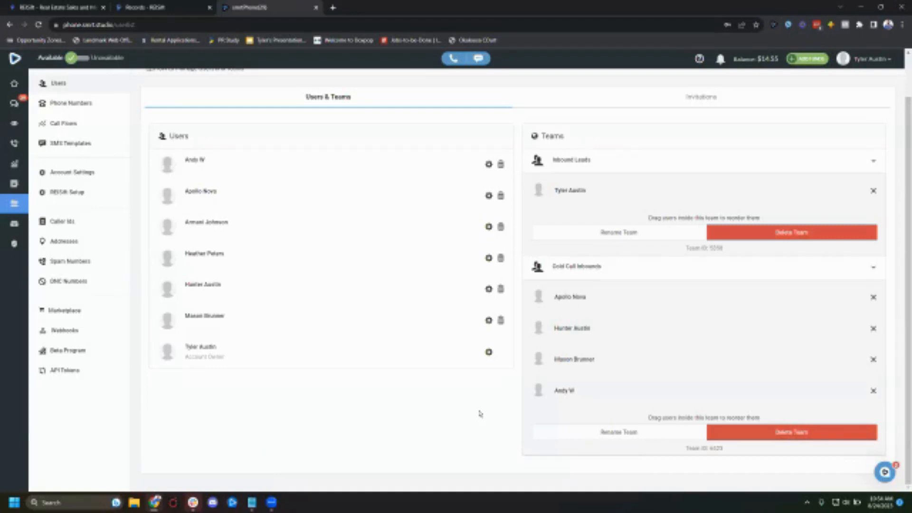
scroll(630, 302, "up", 1)
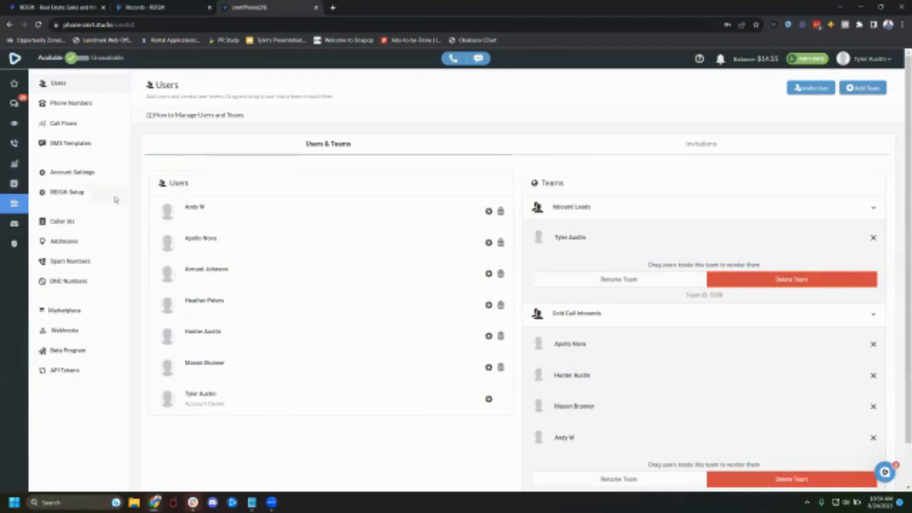
- Open the REISift Setup page and review its settings, call statuses and error log
left_click(79, 196)
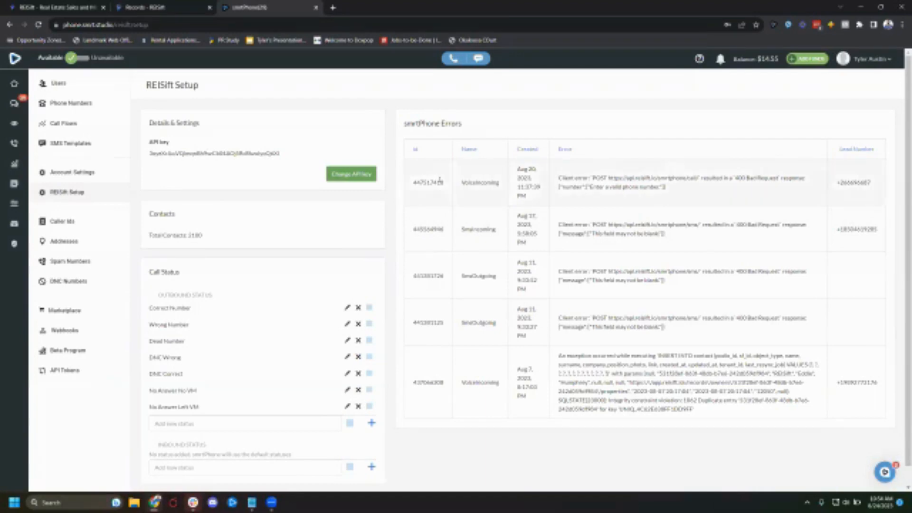
scroll(299, 307, "down", 1)
scroll(231, 217, "up", 1)
scroll(230, 216, "down", 1)
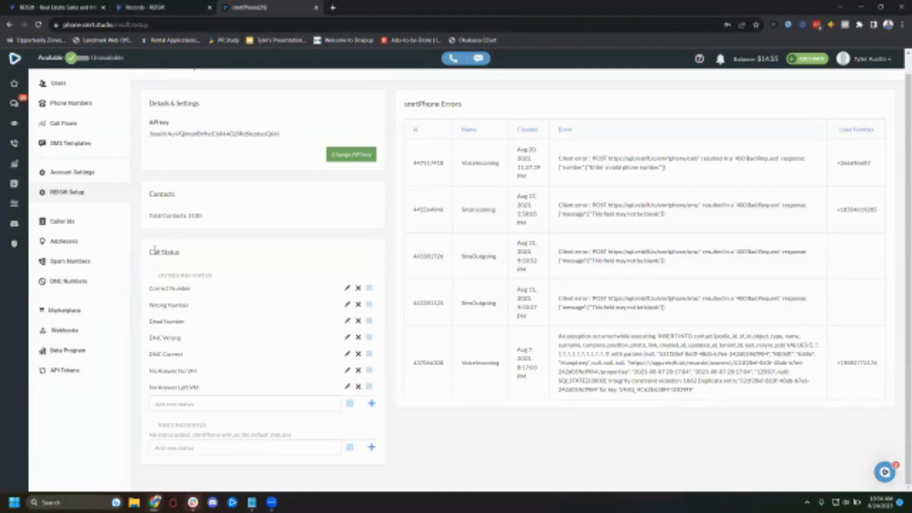
- Highlight the Call Status section heading on the REISift Setup page
left_click_drag(151, 251, 181, 253)
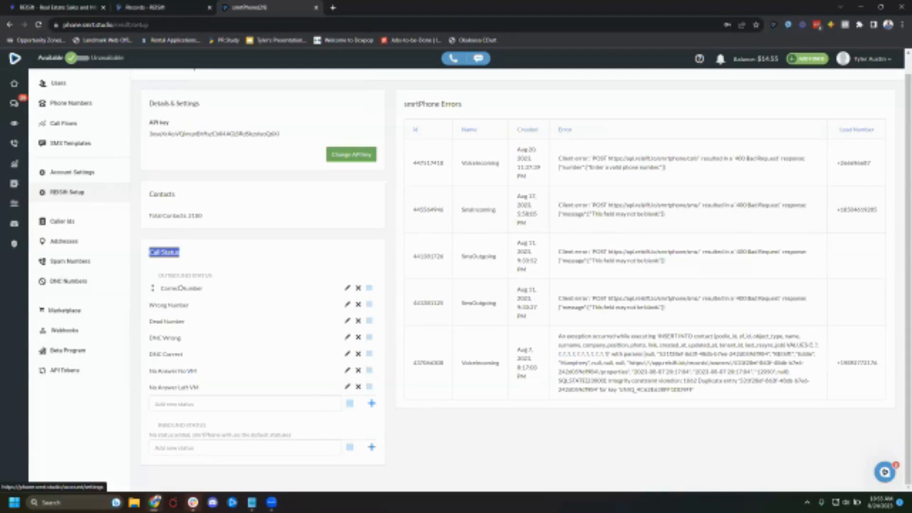
left_click(213, 234)
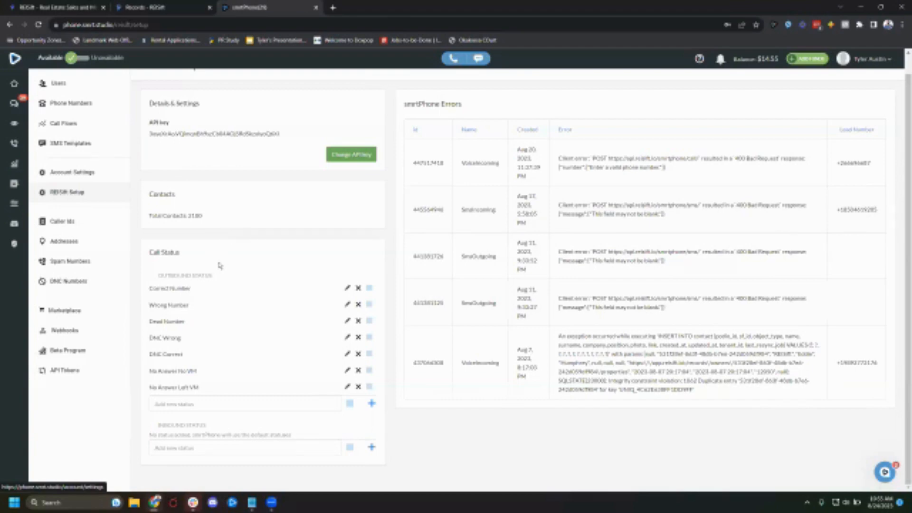
- Log in to the smrtPhone browser extension, copying the account password from the password manager
left_click(773, 24)
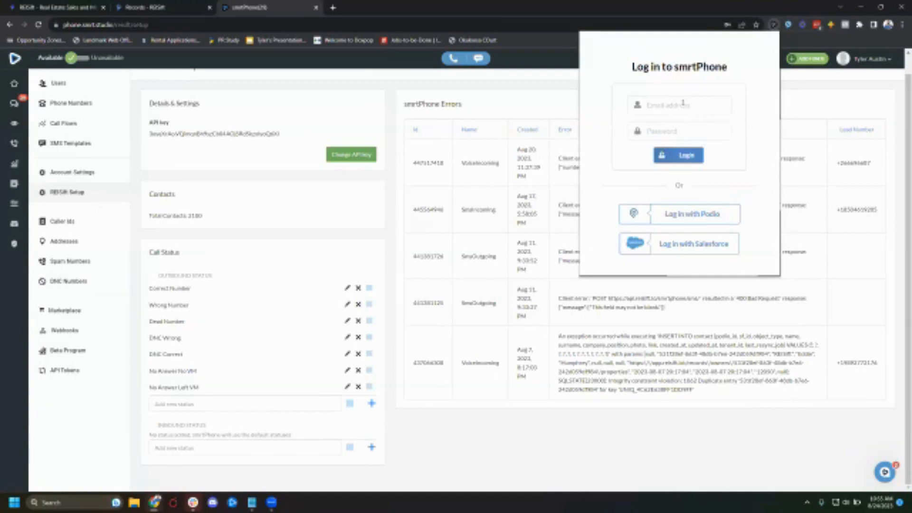
left_click(681, 104)
left_click(732, 129)
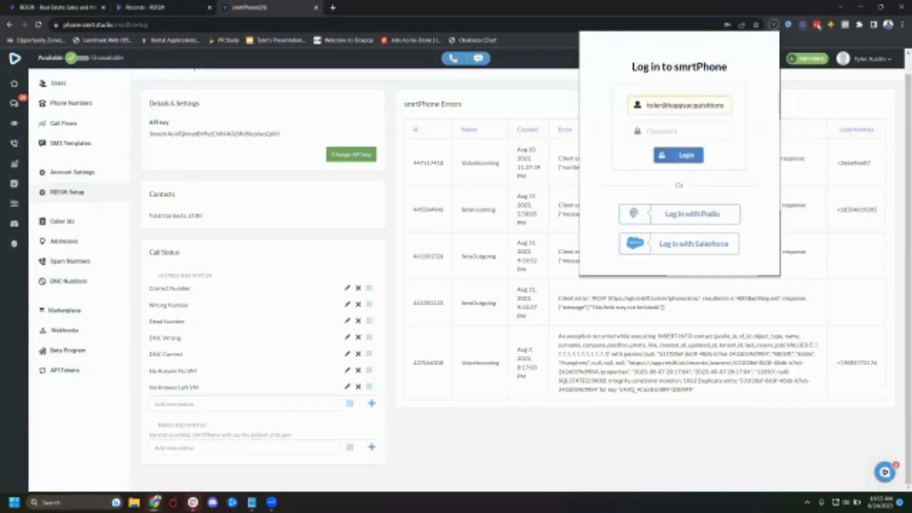
left_click(816, 24)
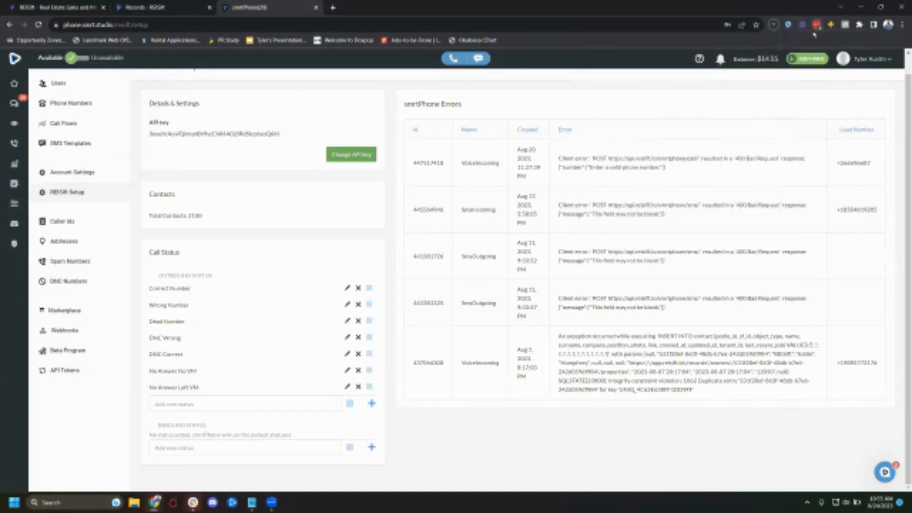
left_click(797, 99)
left_click(749, 132)
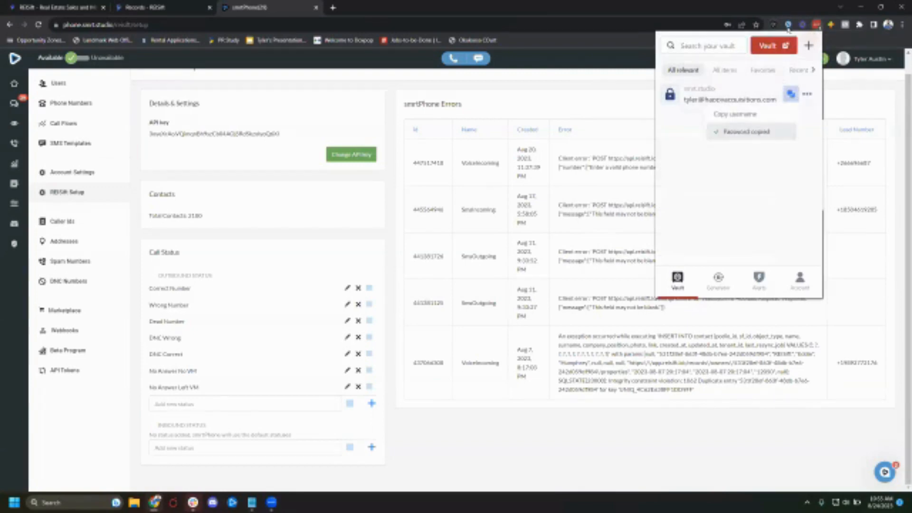
left_click(773, 24)
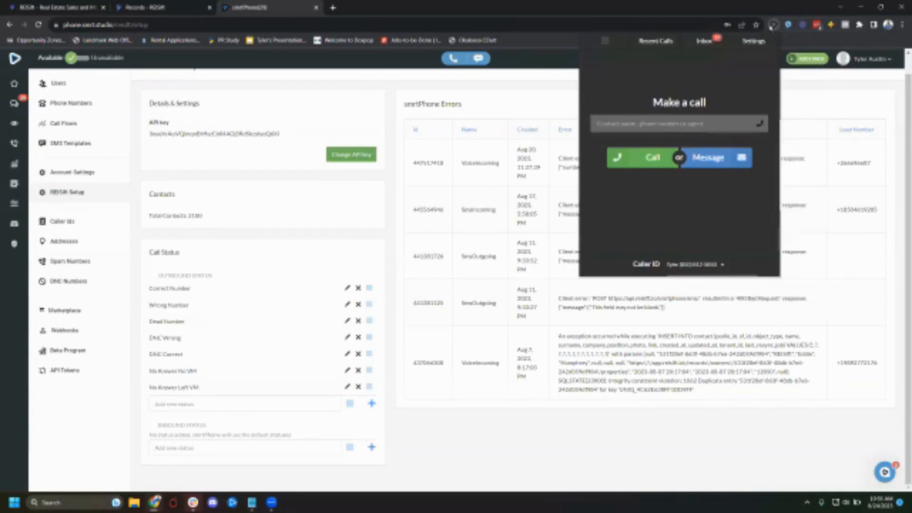
- Review the caller ID options and the inbox in the smrtPhone extension dialer
left_click(707, 267)
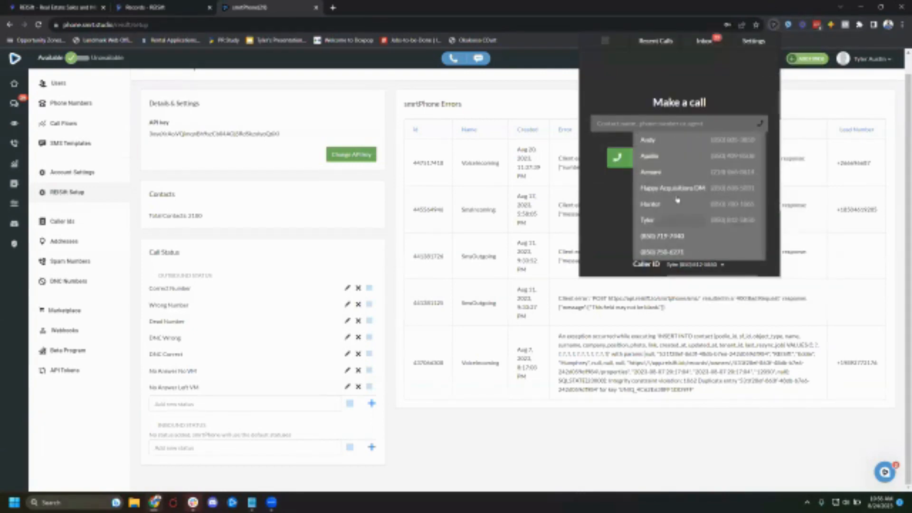
left_click(618, 242)
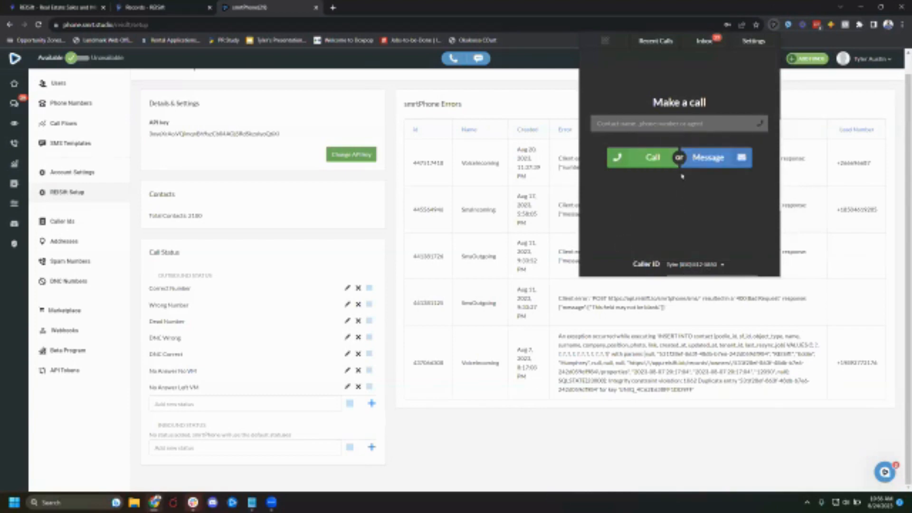
left_click(706, 37)
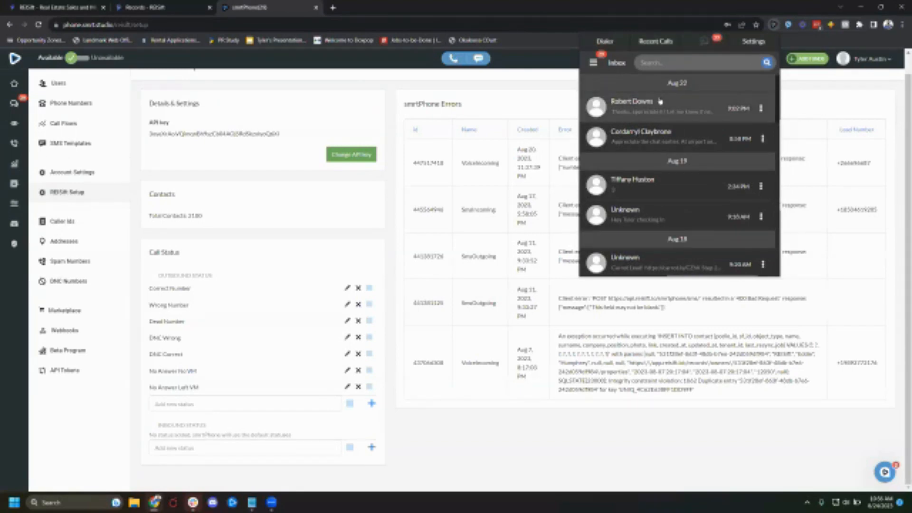
left_click(605, 41)
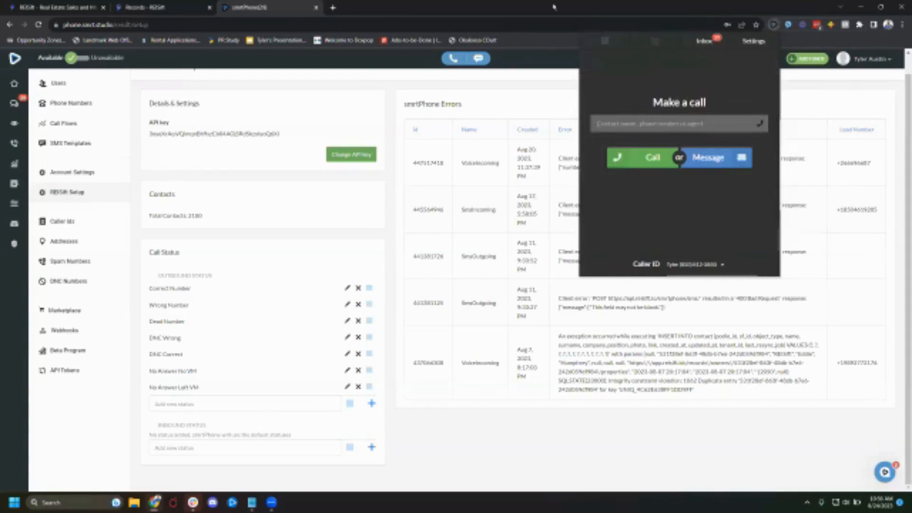
left_click(552, 6)
- Switch to REISift, open the SiftLine Lead Management board and scroll through its lead columns
left_click(185, 7)
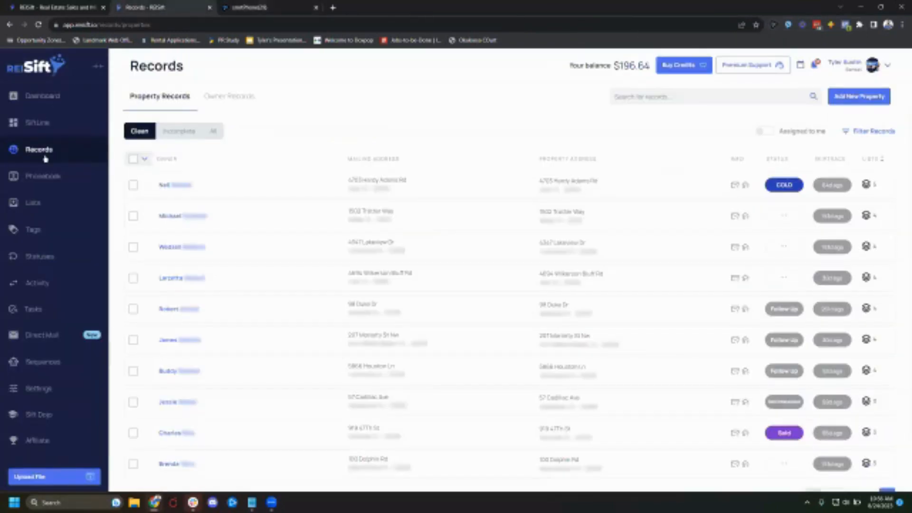
left_click(35, 125)
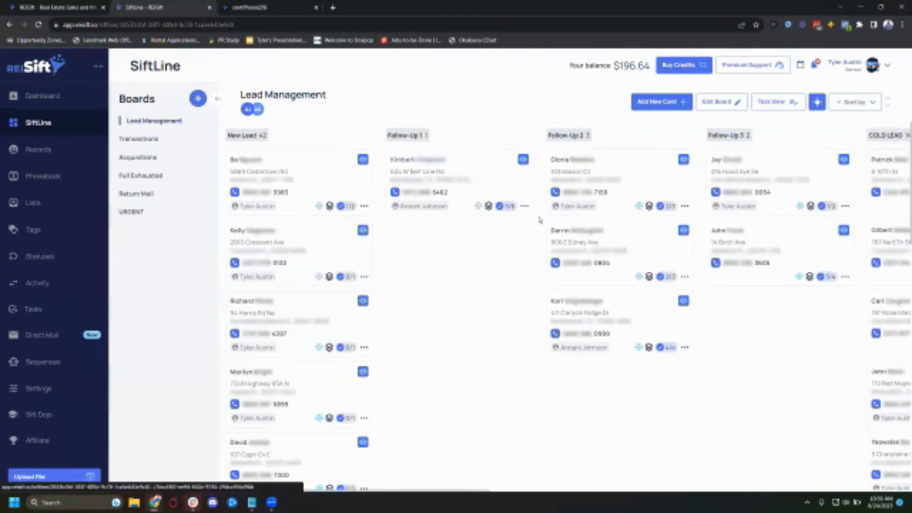
scroll(541, 220, "right", 3)
scroll(540, 219, "right", 8)
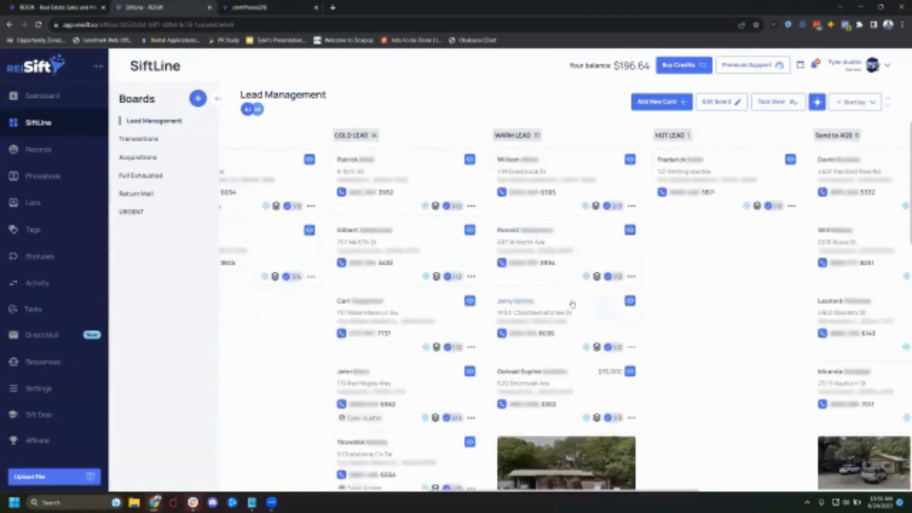
scroll(661, 310, "down", 2)
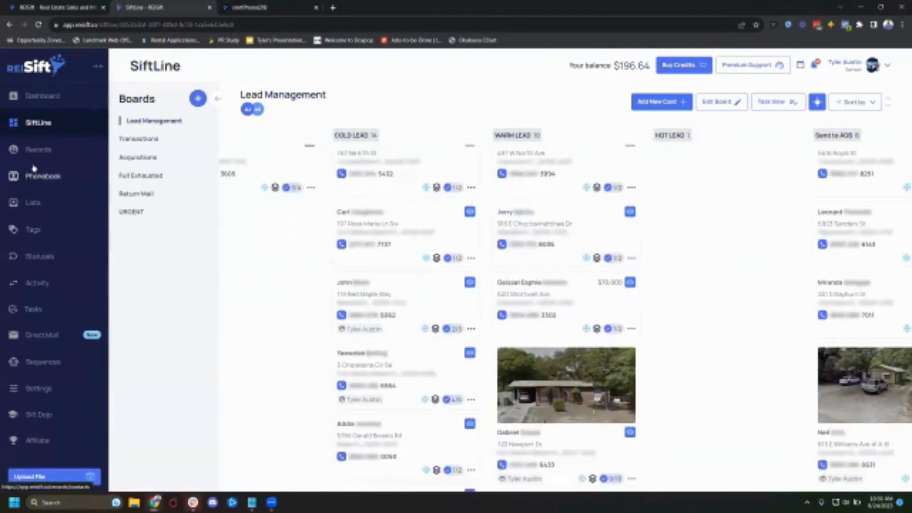
left_click(38, 151)
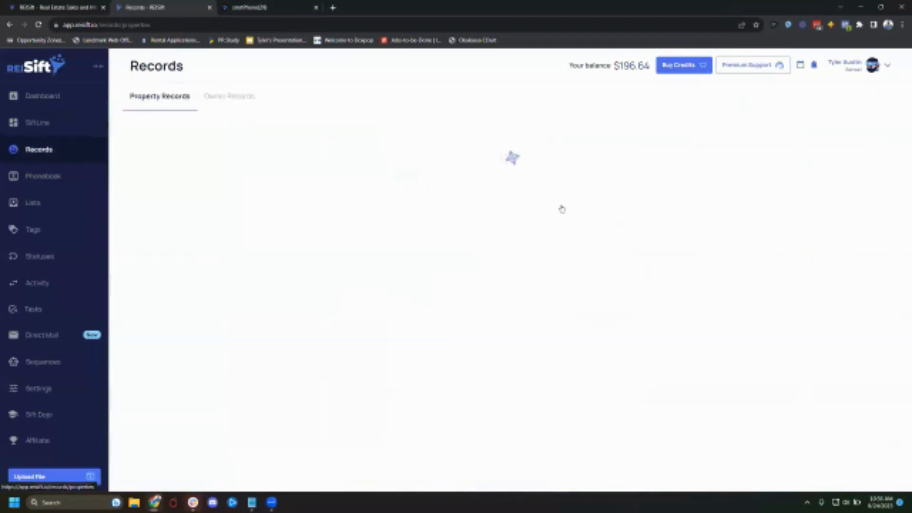
left_click(873, 131)
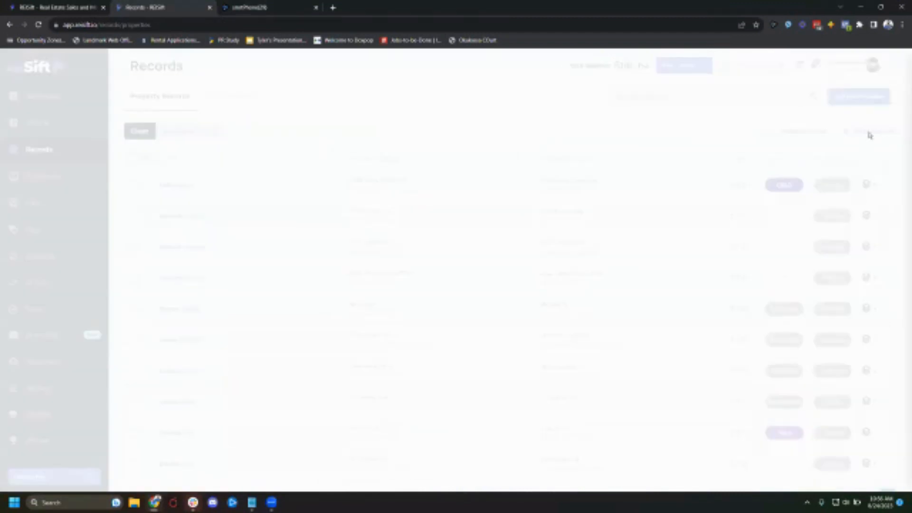
left_click(742, 96)
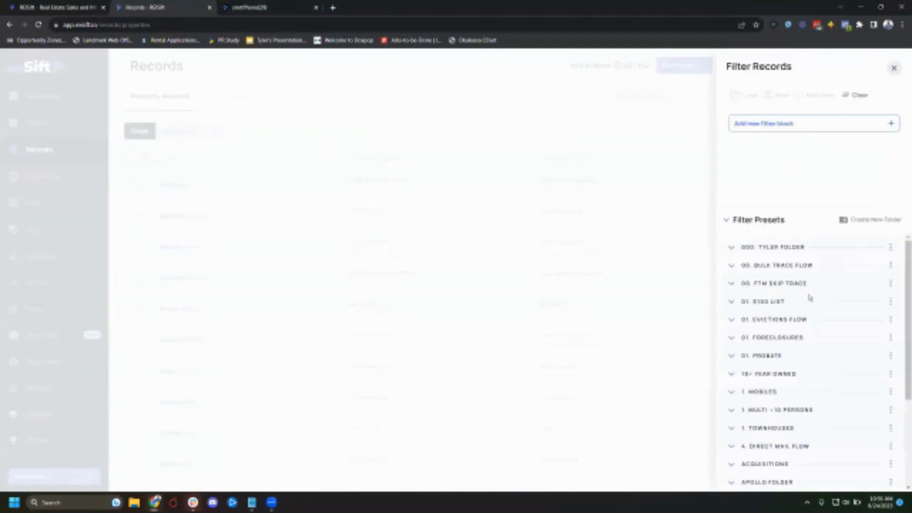
scroll(789, 347, "up", 3)
left_click(774, 355)
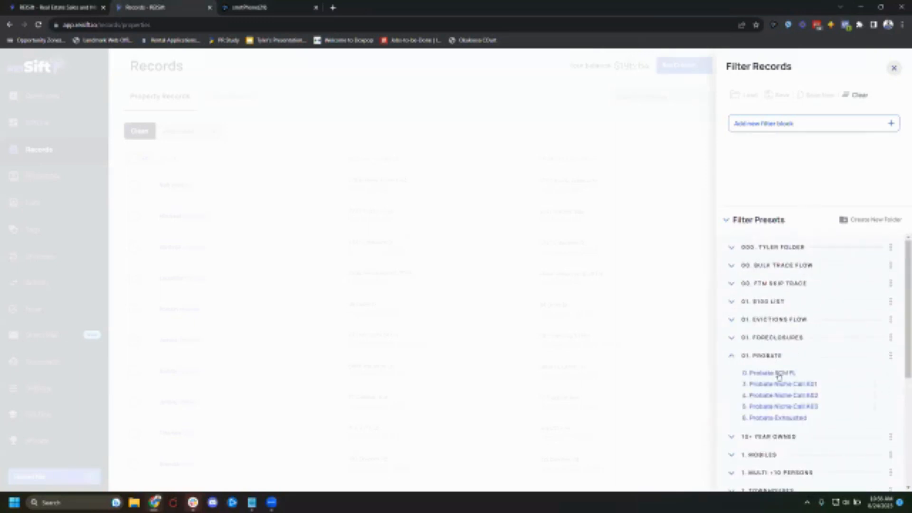
left_click(778, 374)
left_click(773, 461)
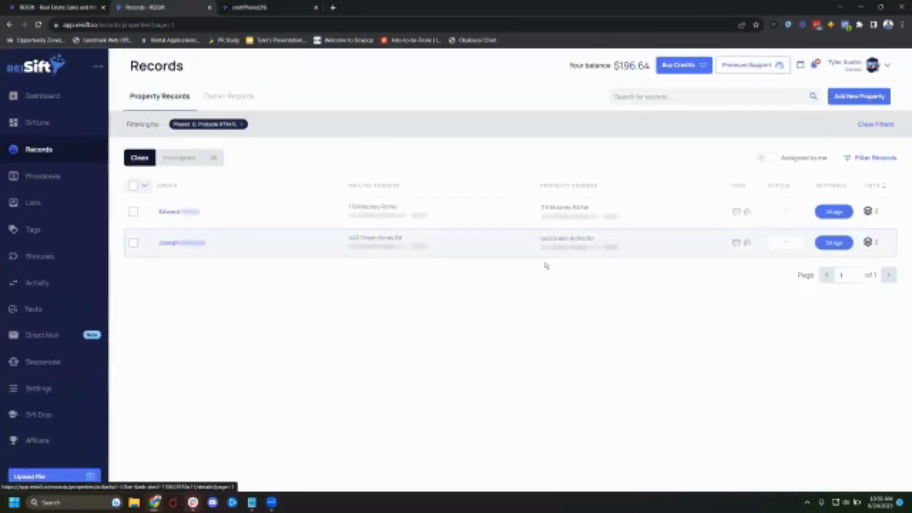
left_click(442, 207)
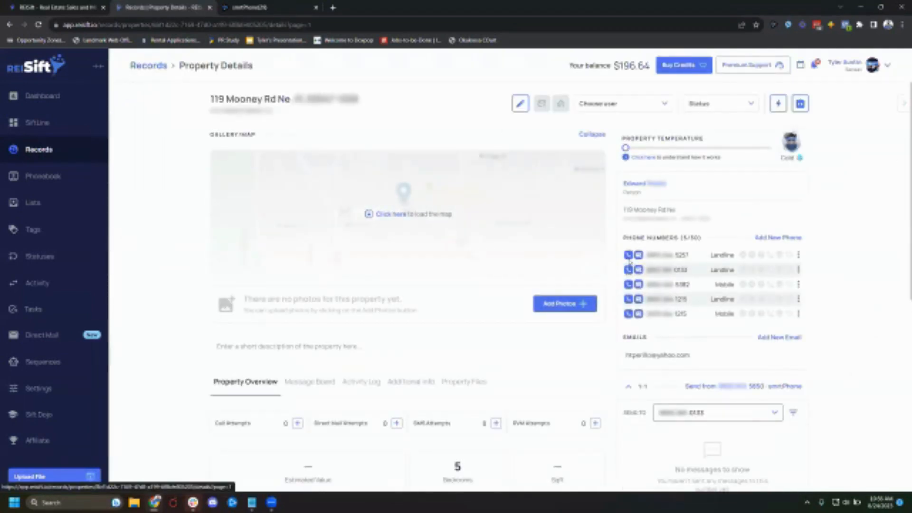
left_click(628, 256)
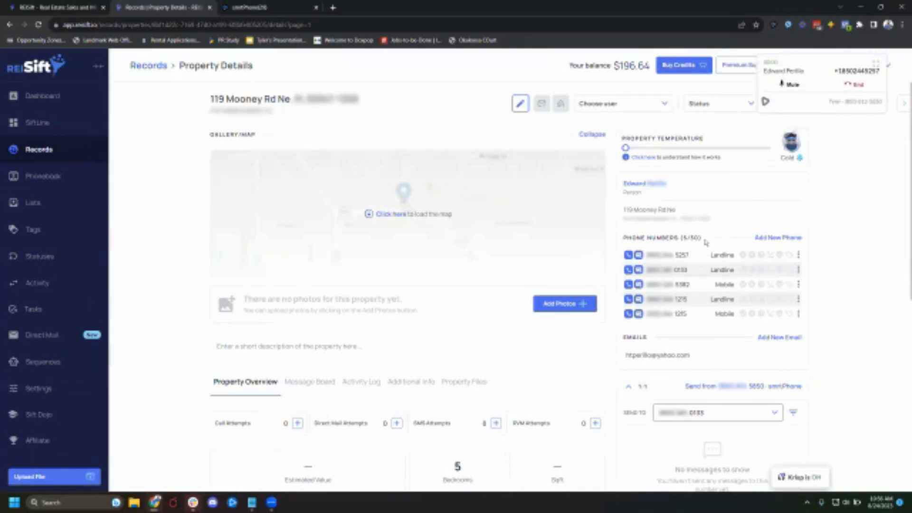
left_click(781, 257)
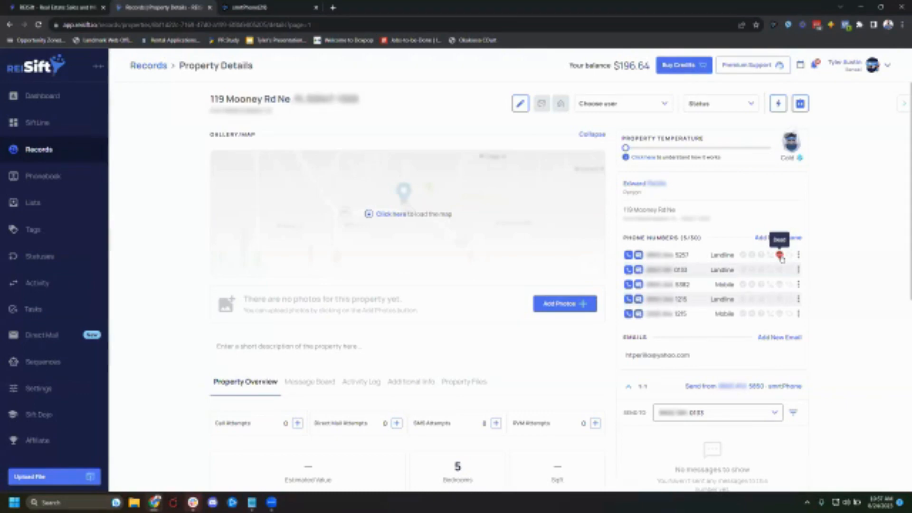
left_click(903, 103)
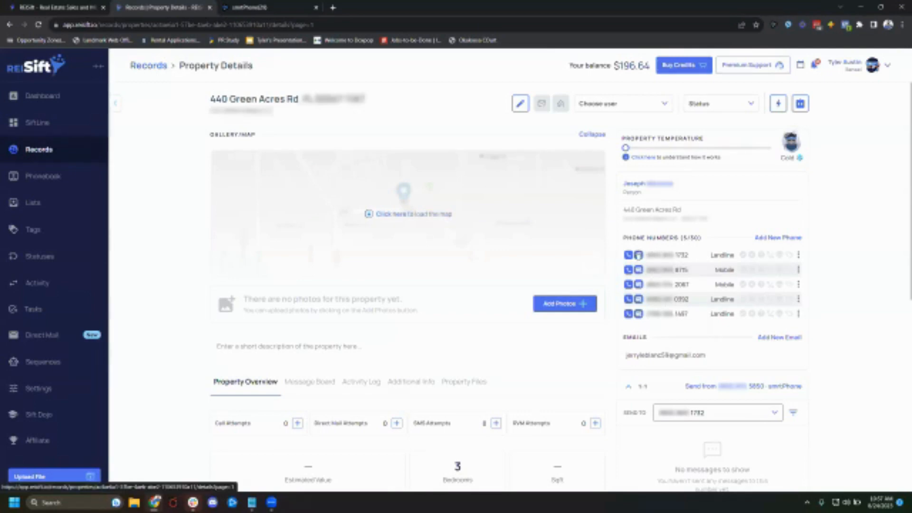
left_click(639, 270)
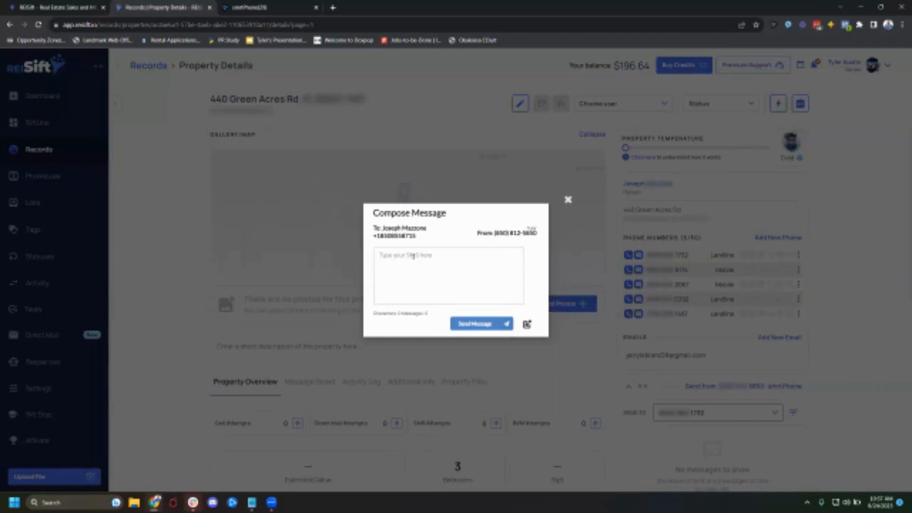
left_click(568, 200)
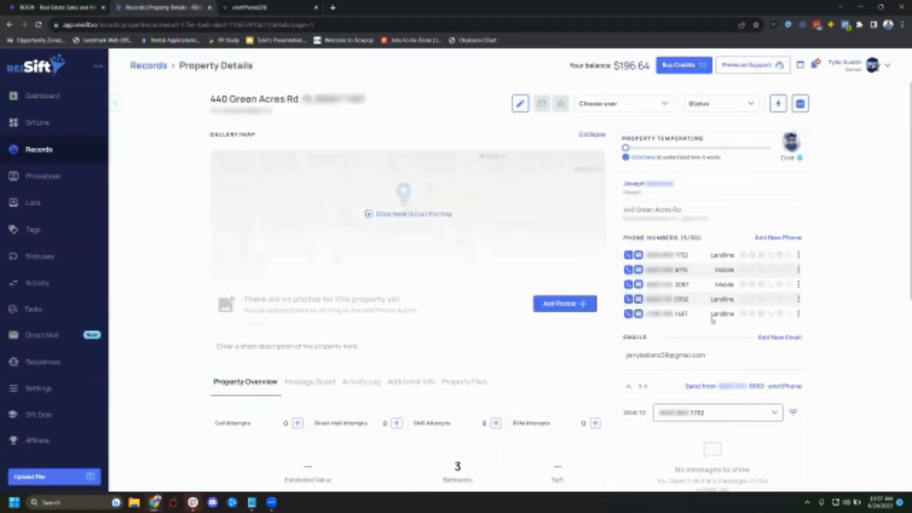
- Choose the 8715 number as the SMS recipient, then type and clear a test message
scroll(713, 321, "down", 3)
left_click(723, 279)
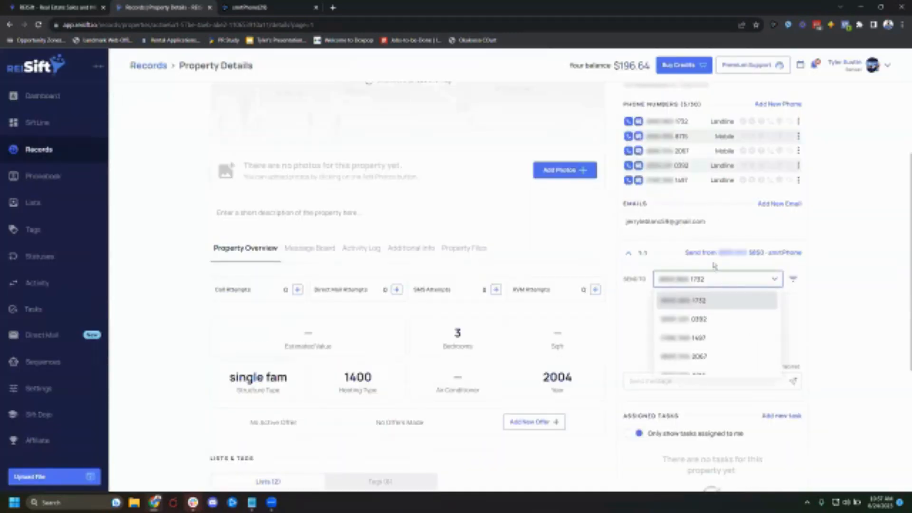
scroll(720, 357, "down", 1)
left_click(713, 366)
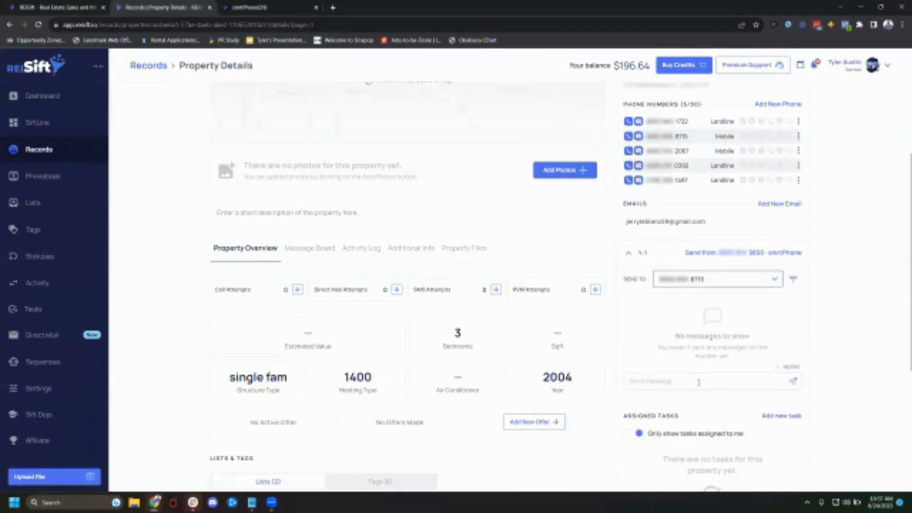
left_click(698, 383)
type("dsadasd")
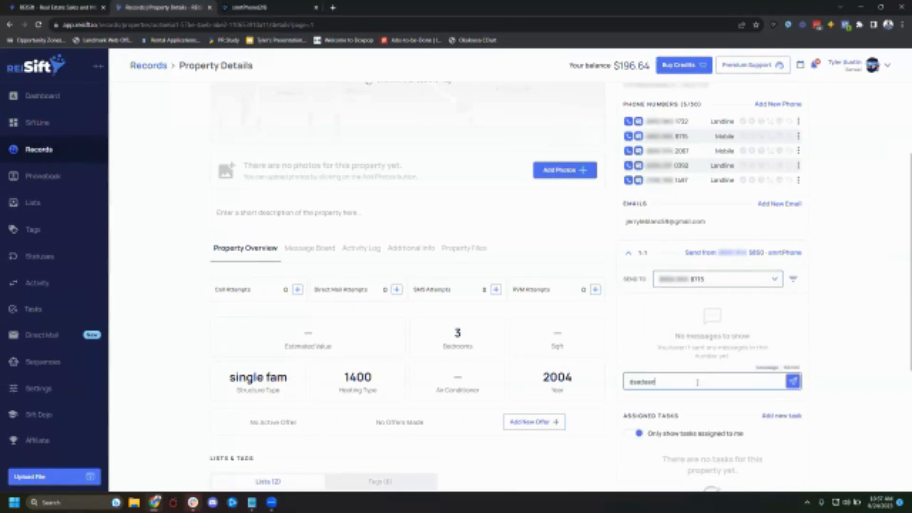
double_click(693, 379)
key("BackSpace")
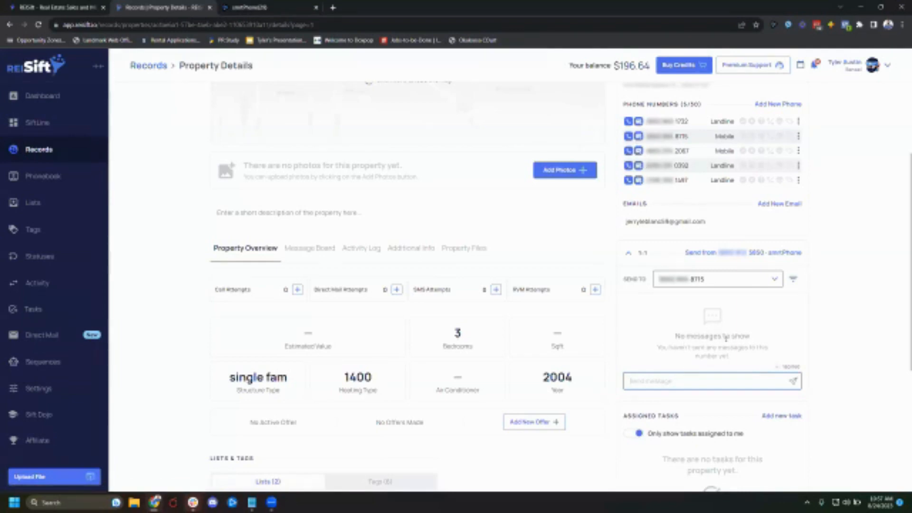
scroll(726, 335, "up", 3)
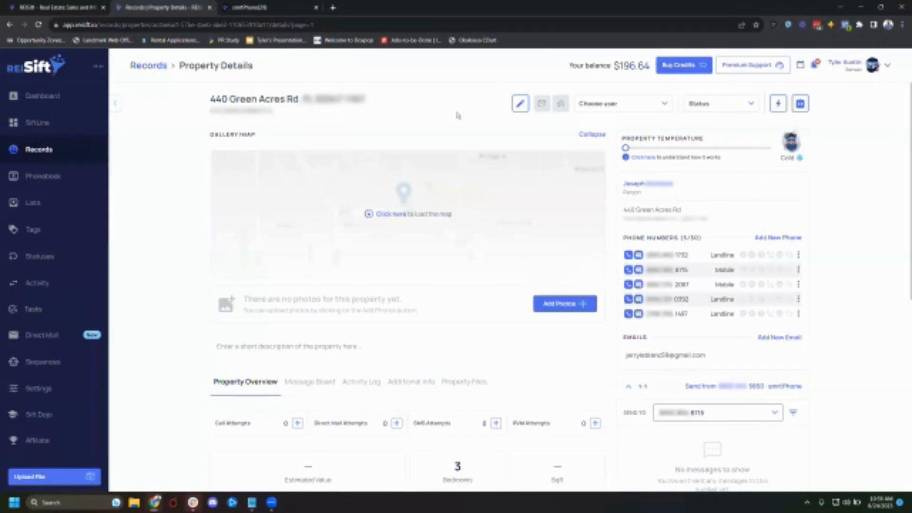
left_click(38, 122)
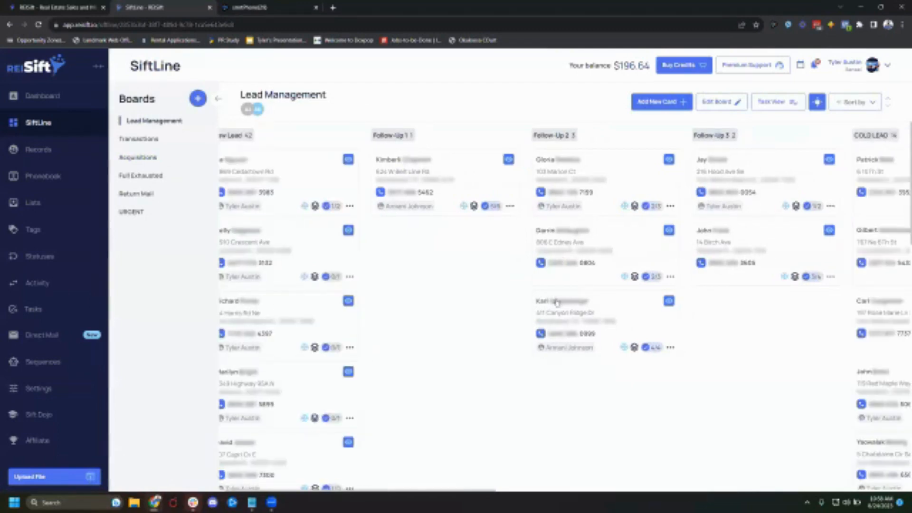
scroll(592, 273, "right", 10)
scroll(618, 380, "down", 3)
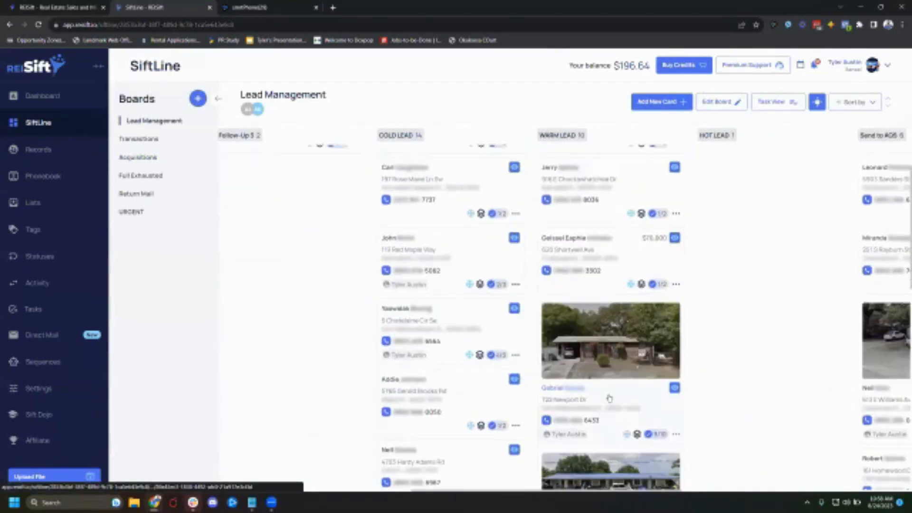
left_click(629, 398)
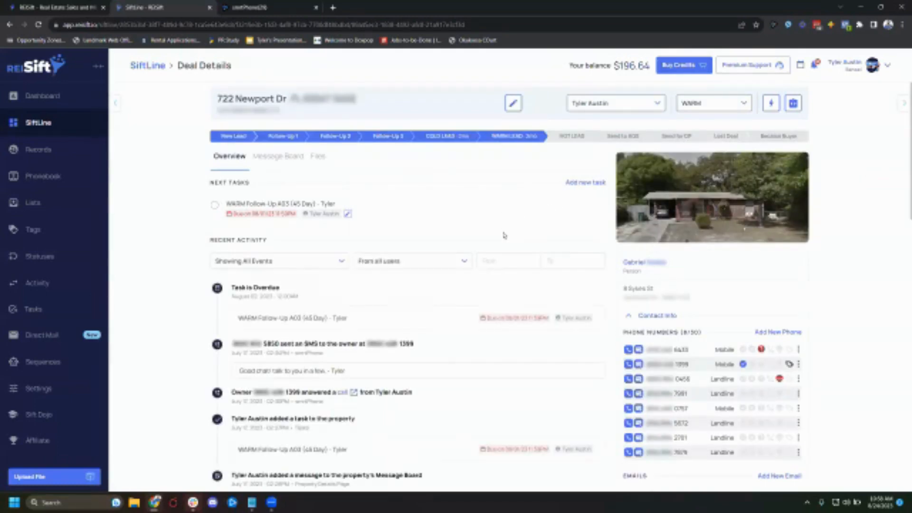
scroll(504, 262, "down", 6)
scroll(726, 345, "down", 2)
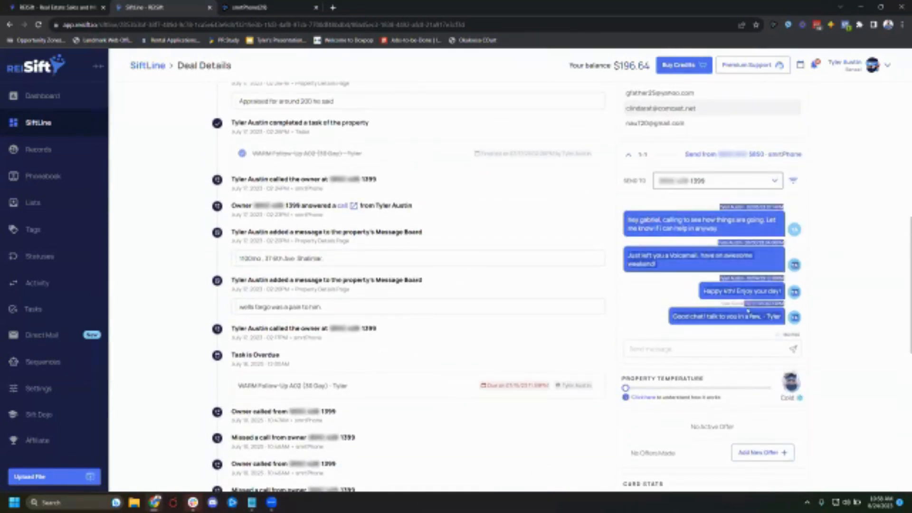
- Review the deal's activity feed and Message Board comments while the smrtPhone call is active
scroll(746, 315, "up", 1)
scroll(745, 315, "up", 2)
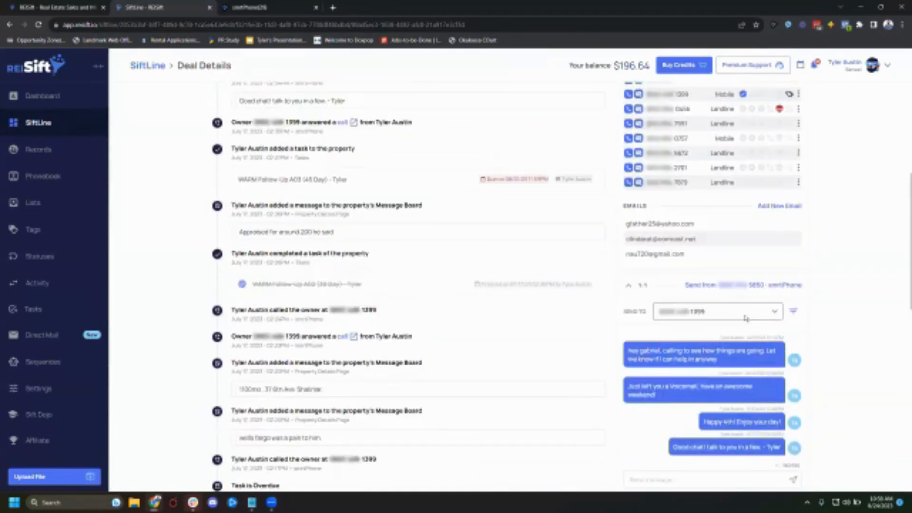
scroll(746, 317, "up", 4)
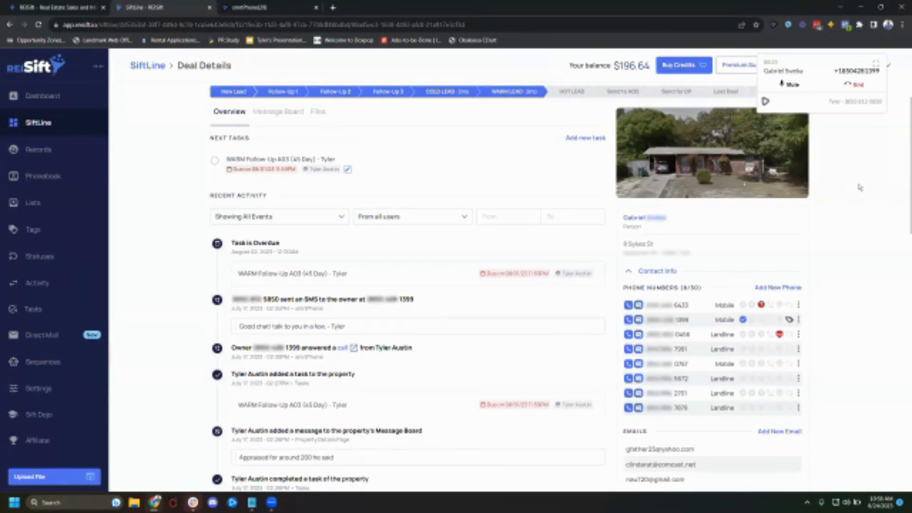
key("XF86AudioLowerVolume")
left_click(278, 111)
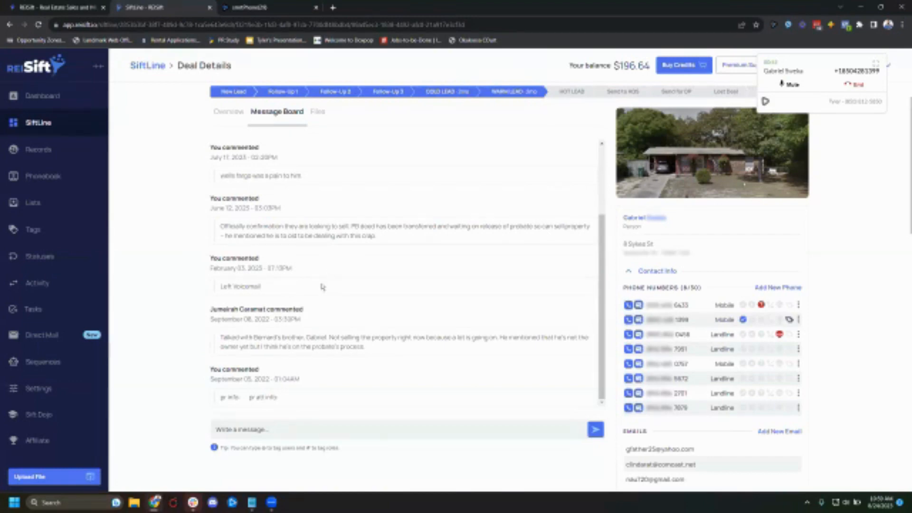
scroll(330, 268, "up", 2)
scroll(230, 161, "up", 1)
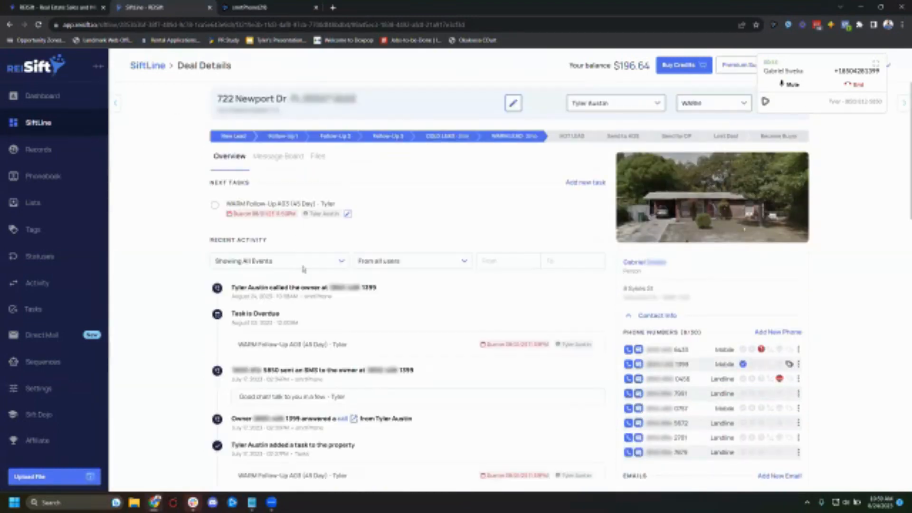
scroll(269, 317, "down", 7)
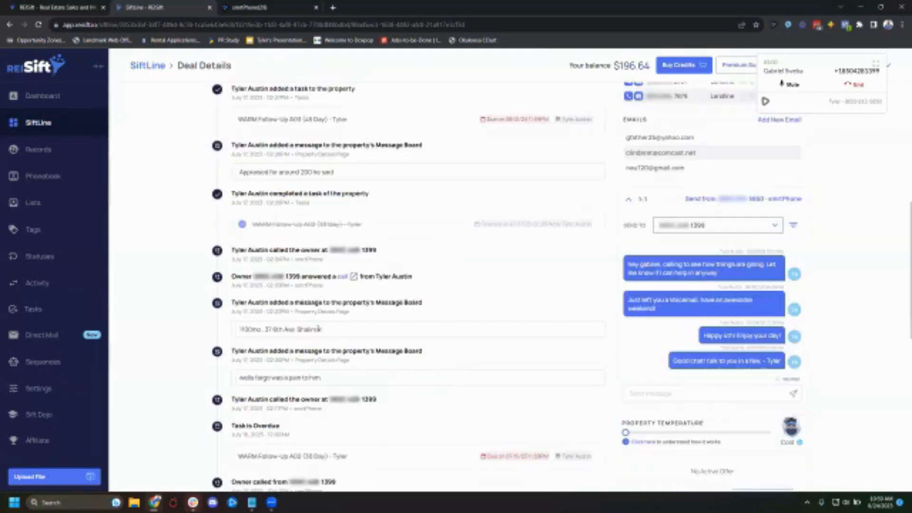
scroll(325, 330, "up", 8)
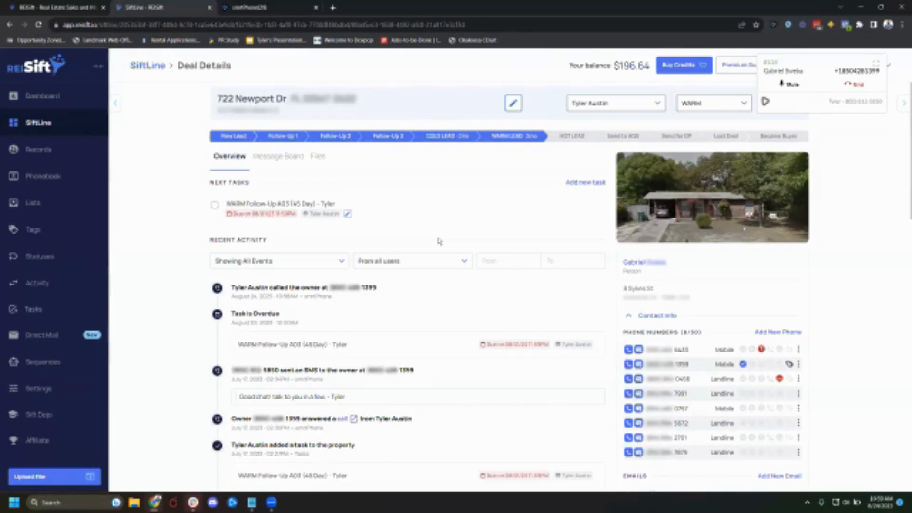
- End the call with the Correct Number disposition and mark the WARM Follow-Up A03 (45 Day) task complete
left_click(851, 84)
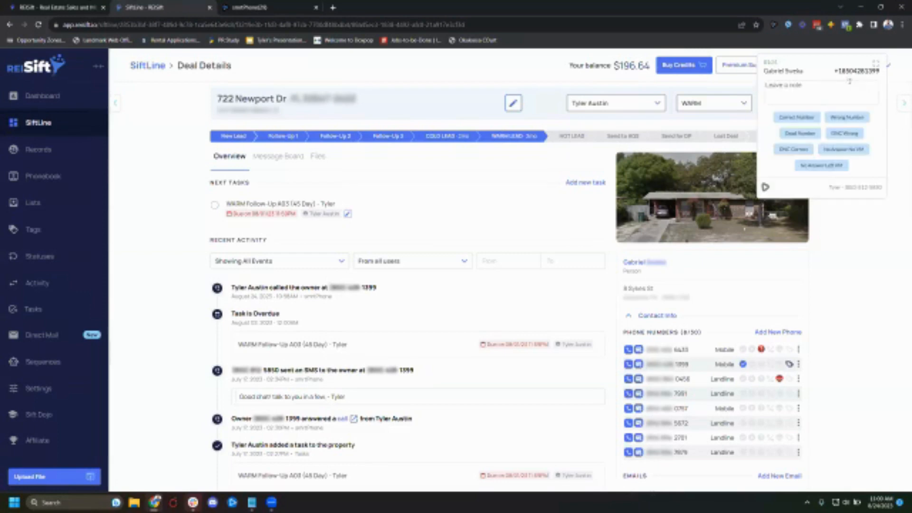
left_click(802, 119)
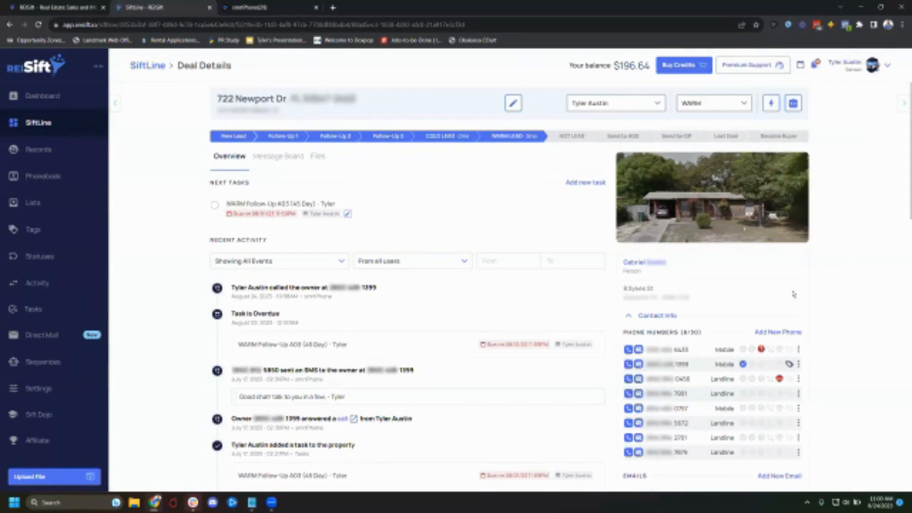
left_click(215, 205)
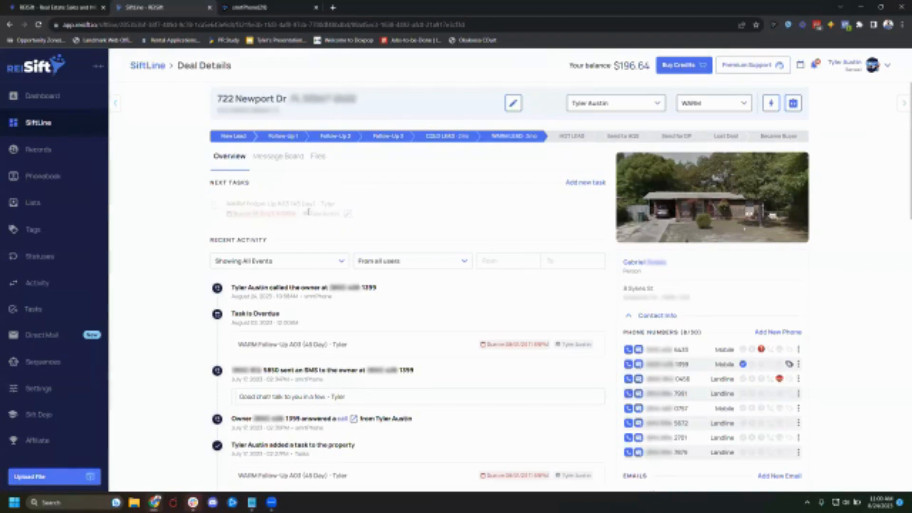
- Add the preset task WARM Follow-Up A04 (60 Day) - Tyler to the deal and close the task dialog
left_click(582, 183)
left_click(506, 146)
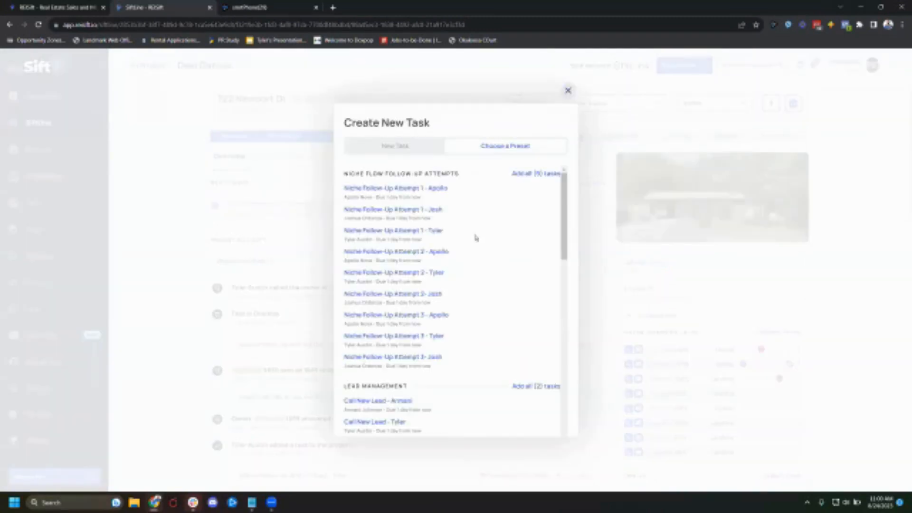
scroll(438, 335, "down", 5)
scroll(456, 333, "down", 7)
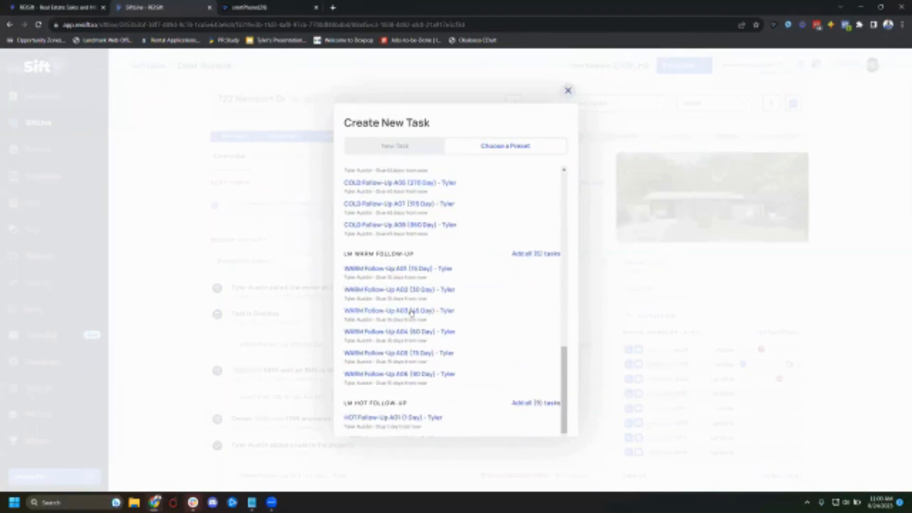
left_click(404, 334)
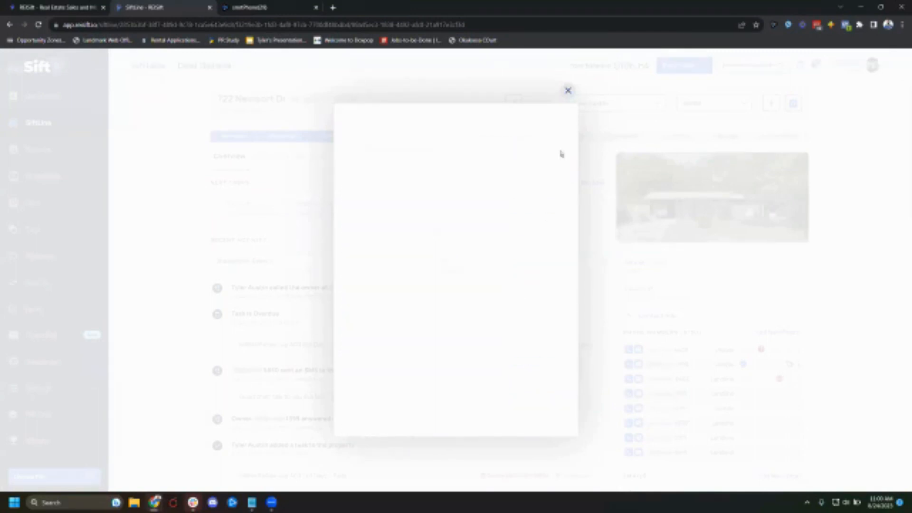
left_click(568, 90)
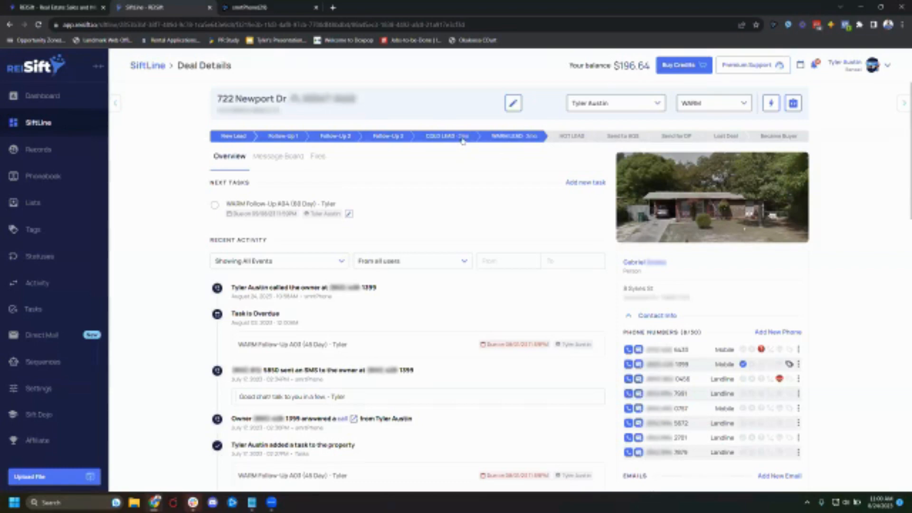
- Review the Message Board comments, then return to Overview and scroll through the updated activity feed
left_click(265, 159)
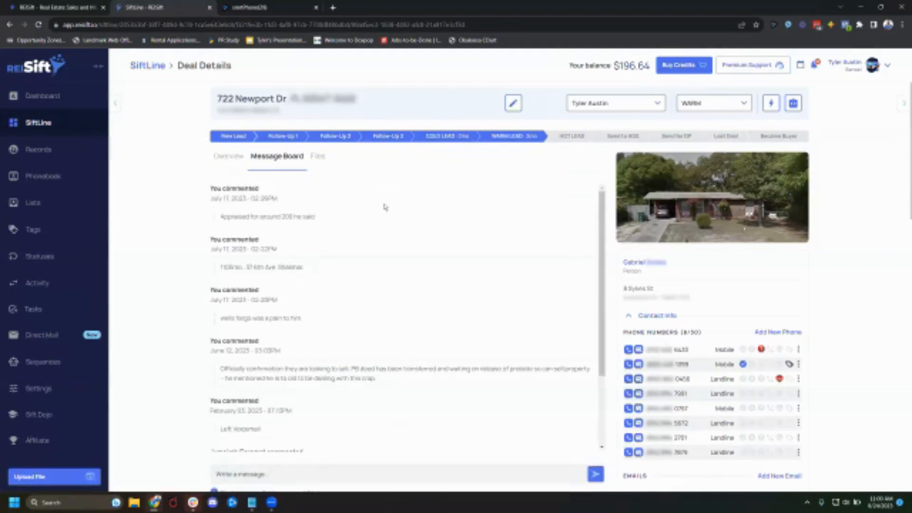
scroll(329, 267, "down", 4)
scroll(279, 179, "down", 5)
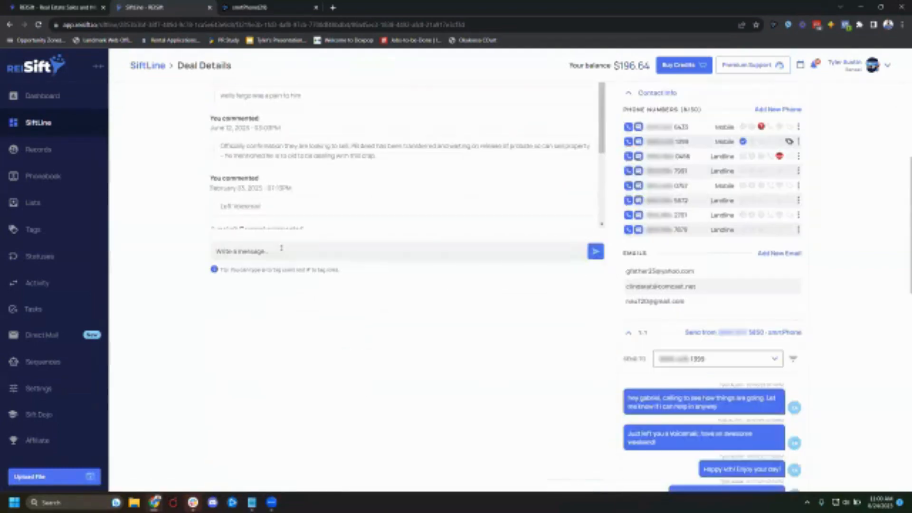
scroll(281, 248, "up", 5)
scroll(310, 346, "down", 2)
scroll(293, 245, "up", 2)
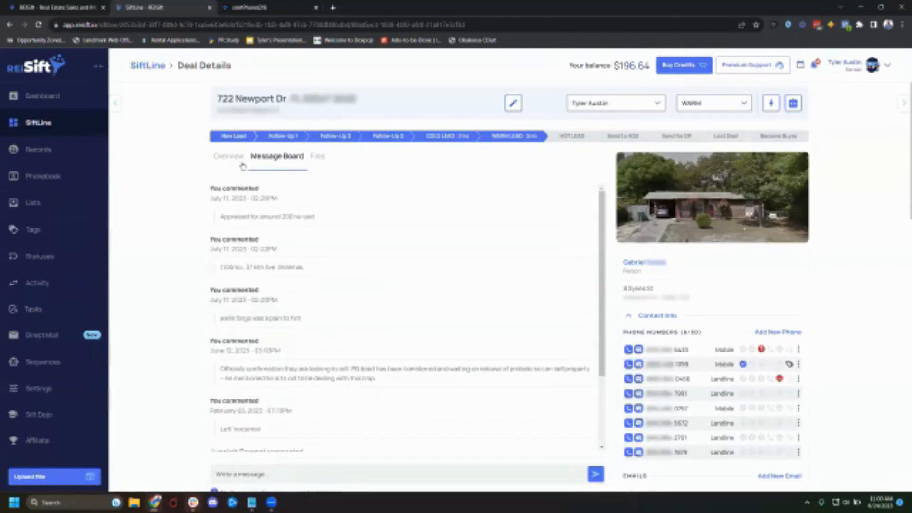
left_click(232, 157)
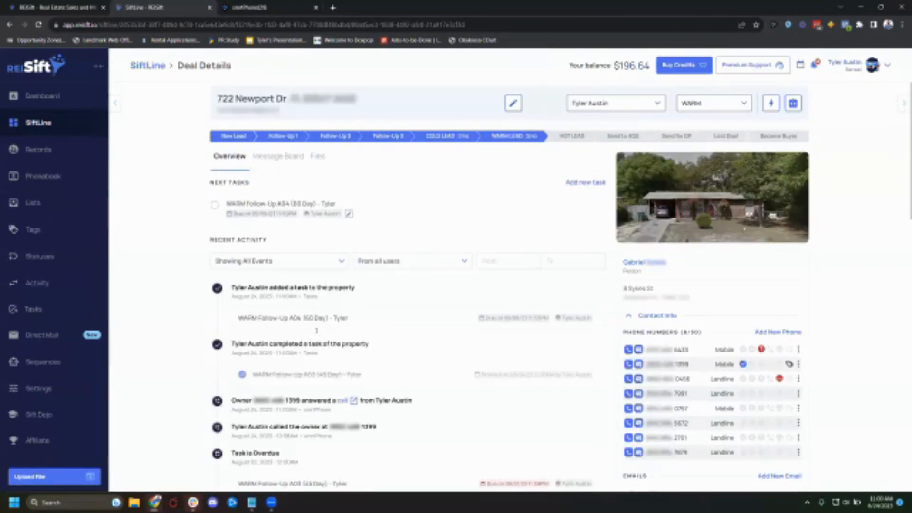
scroll(317, 330, "down", 2)
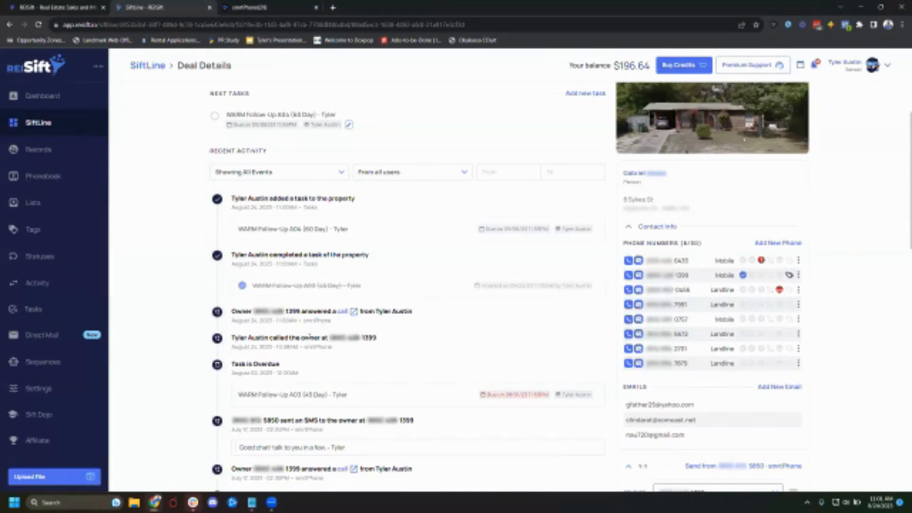
scroll(390, 283, "up", 1)
scroll(316, 310, "down", 3)
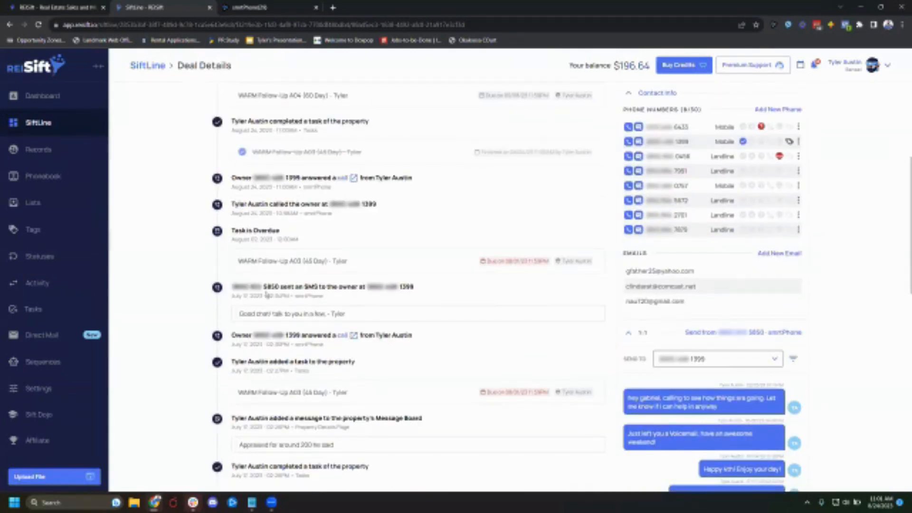
- Open the recording of the owner's answered call from the activity feed, then return to the deal tab
triple_click(285, 313)
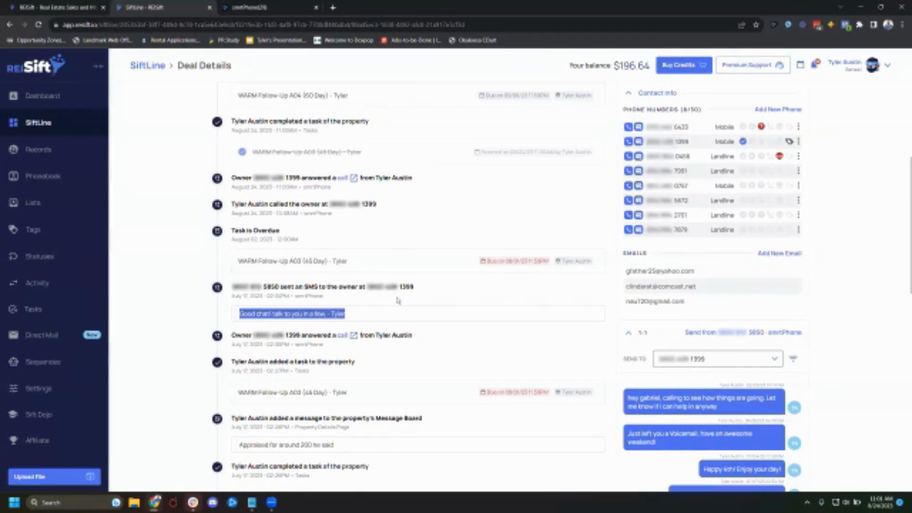
scroll(398, 300, "up", 1)
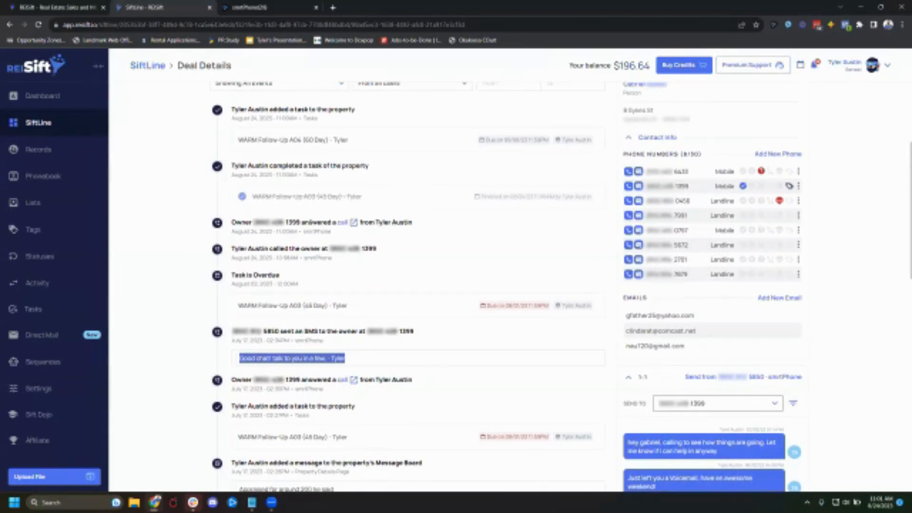
left_click(343, 222)
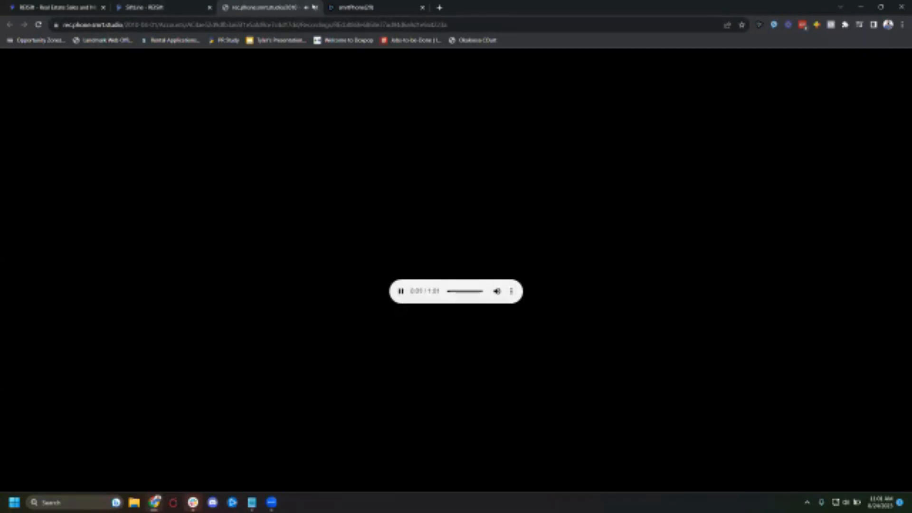
left_click(314, 7)
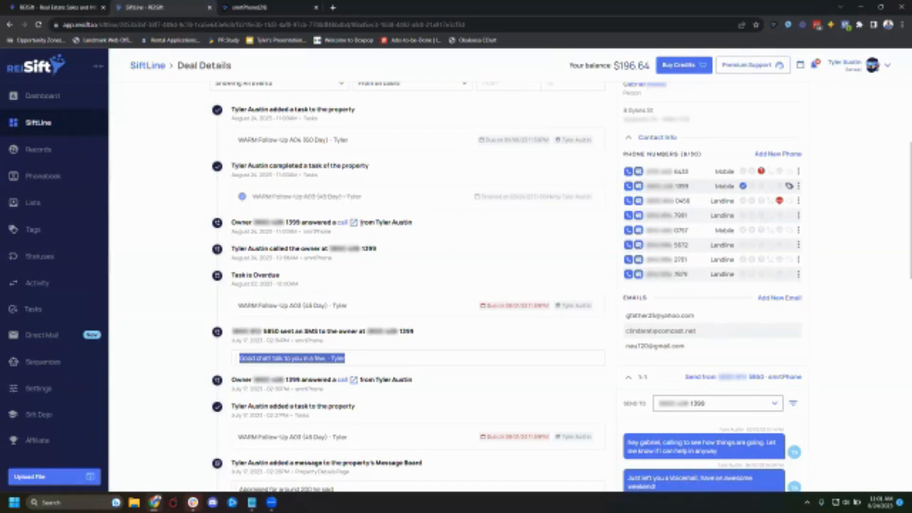
- Examine the call and SMS entries in the deal's activity history
left_click(148, 213)
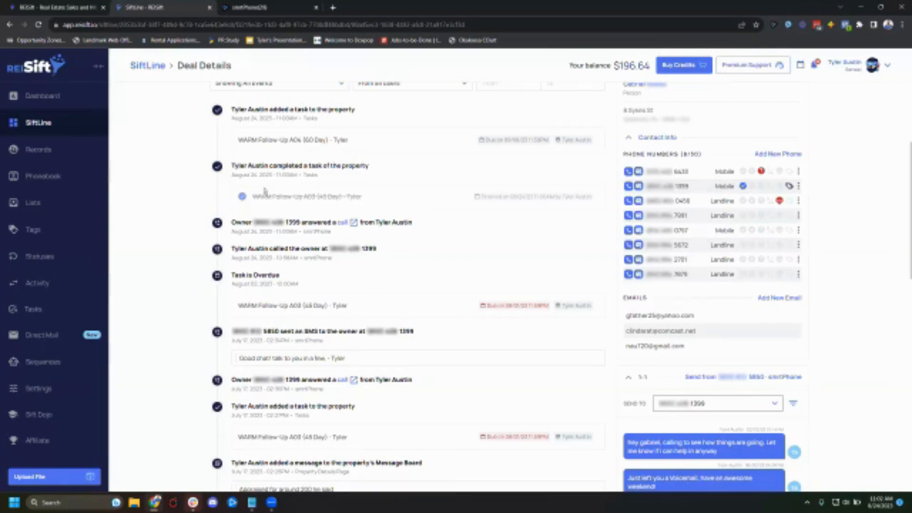
scroll(274, 218, "up", 3)
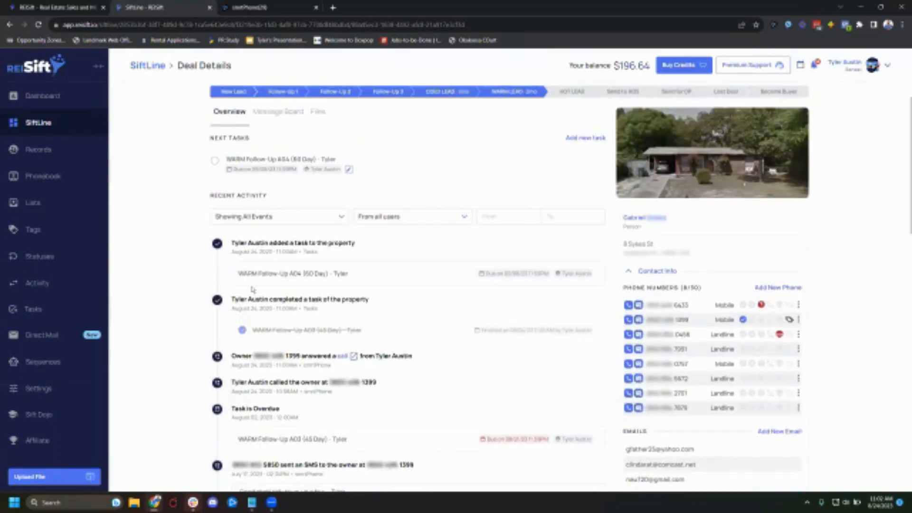
scroll(318, 298, "down", 3)
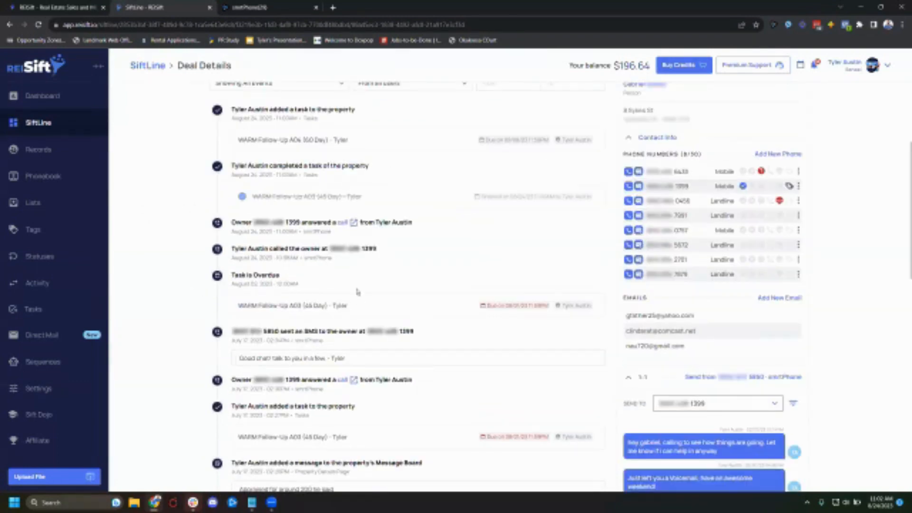
scroll(358, 292, "down", 6)
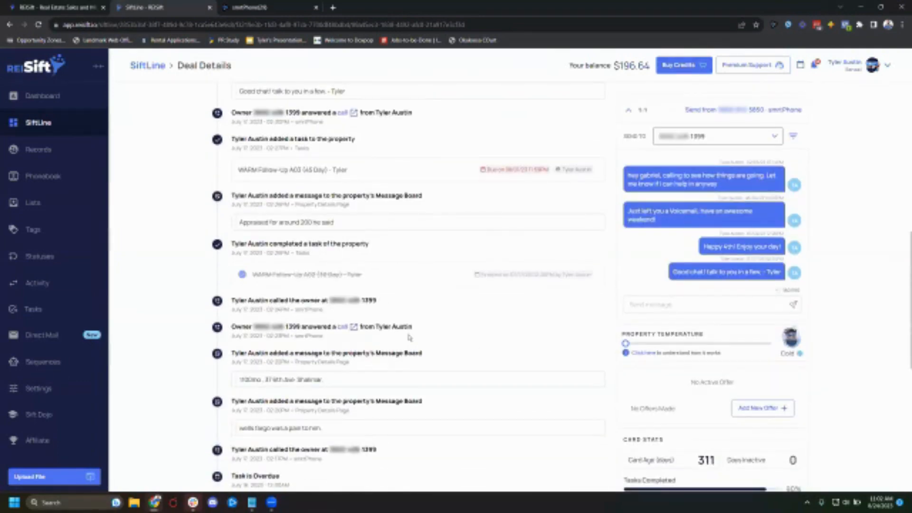
scroll(418, 332, "up", 9)
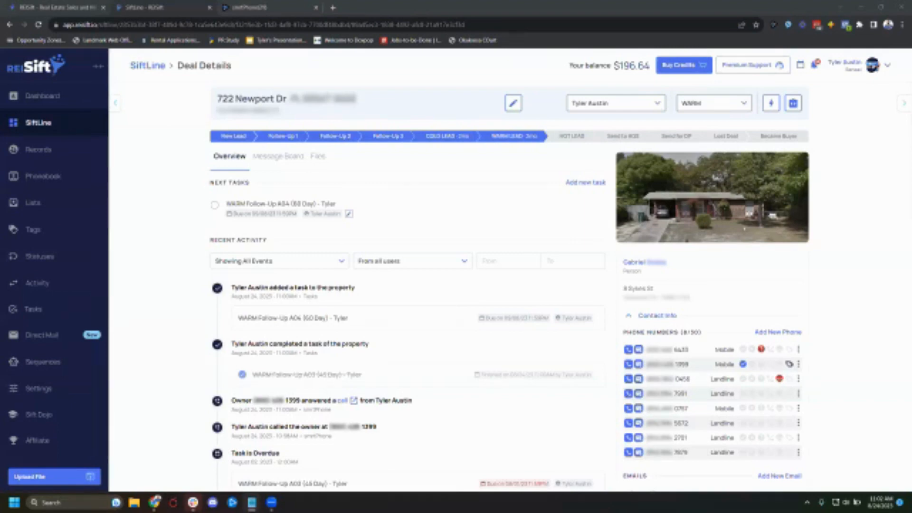
scroll(369, 382, "down", 5)
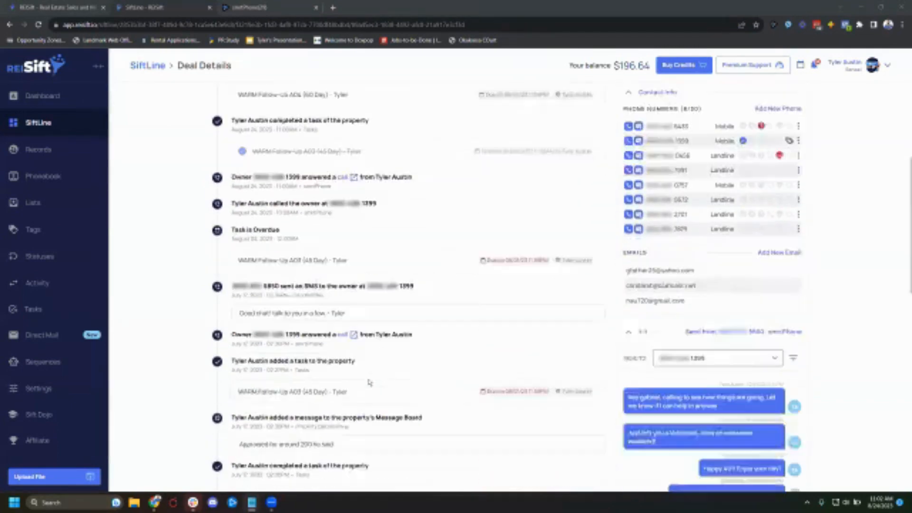
scroll(370, 382, "down", 2)
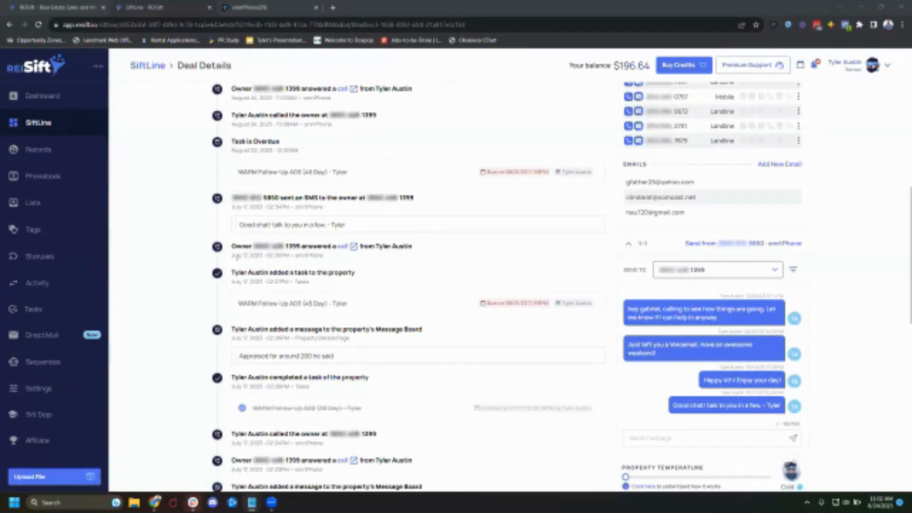
left_click_drag(233, 255, 340, 264)
left_click(346, 261)
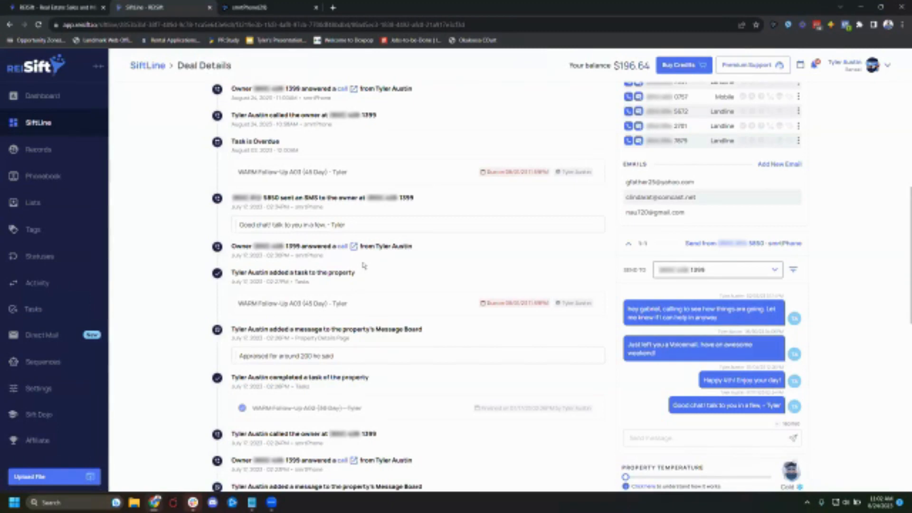
left_click_drag(339, 259, 227, 248)
left_click(349, 250)
scroll(304, 266, "up", 7)
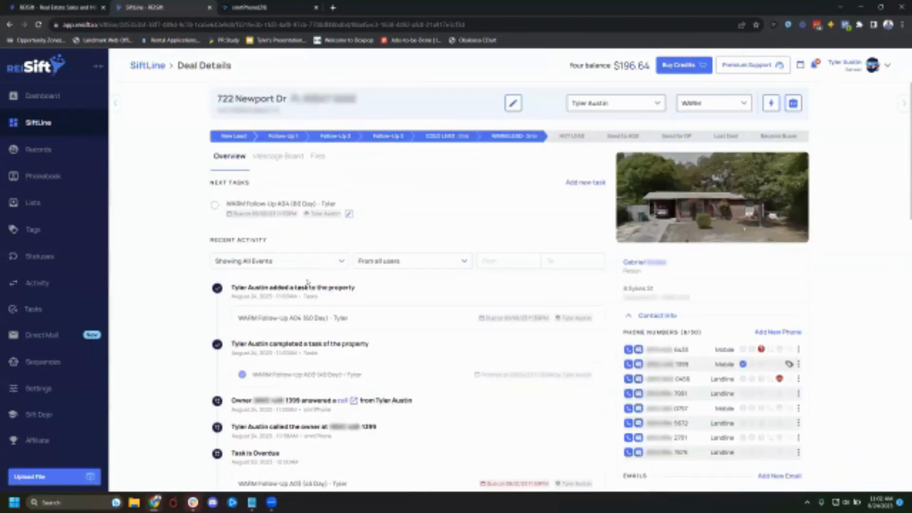
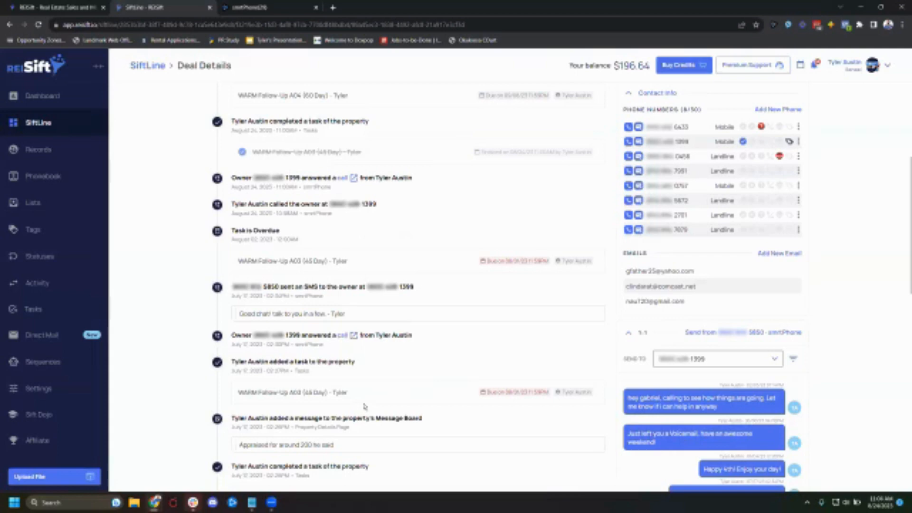
- Scroll through the deal's activity feed once more
scroll(364, 407, "up", 4)
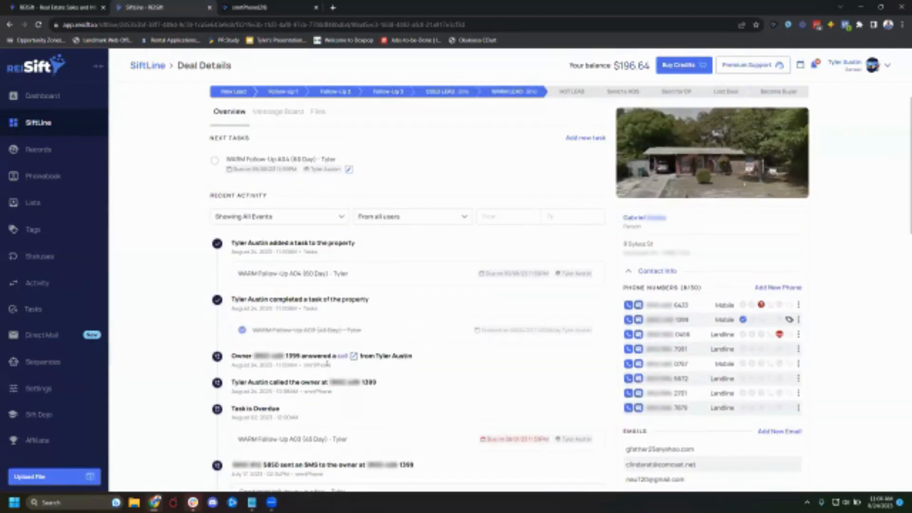
scroll(342, 399, "down", 4)
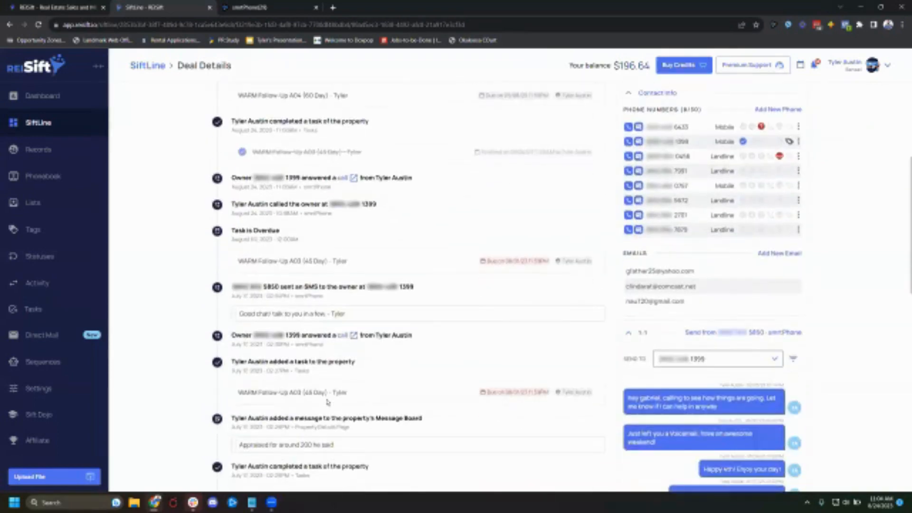
scroll(326, 402, "down", 4)
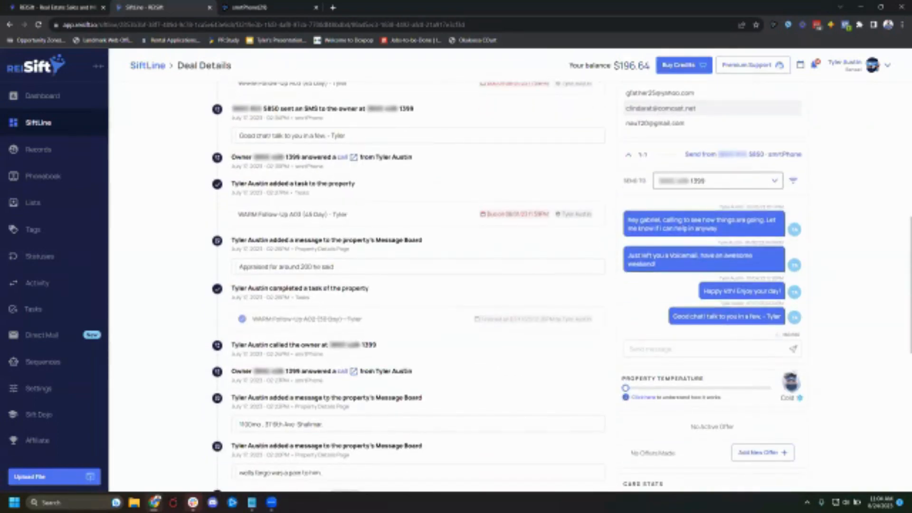
scroll(328, 383, "up", 8)
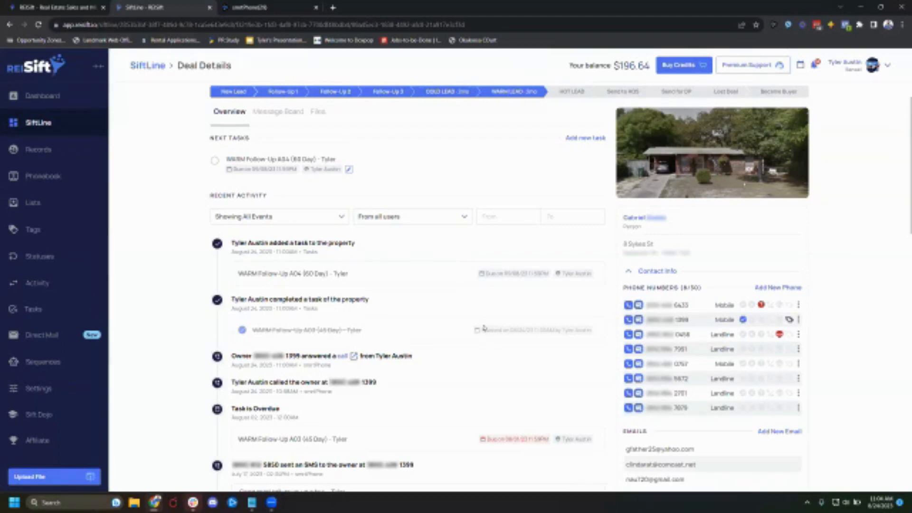
- Open the property records list and its record filter panel
left_click(36, 151)
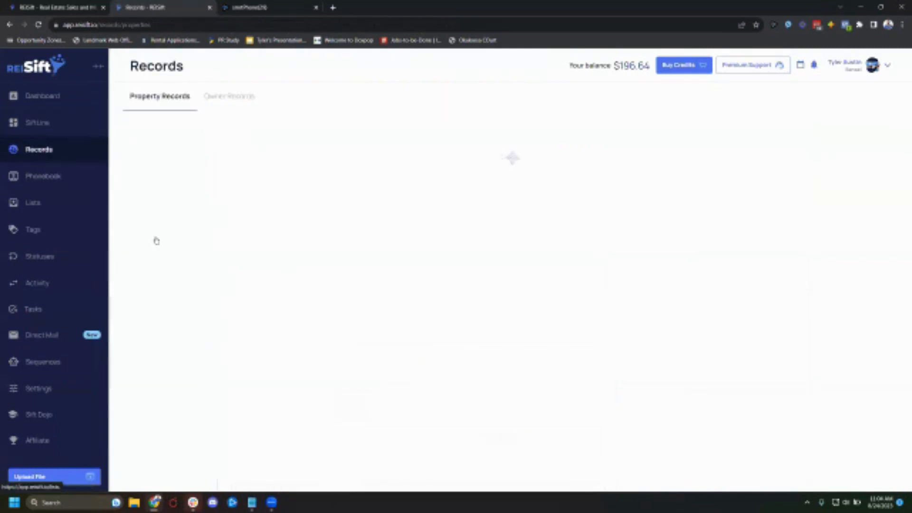
left_click(880, 125)
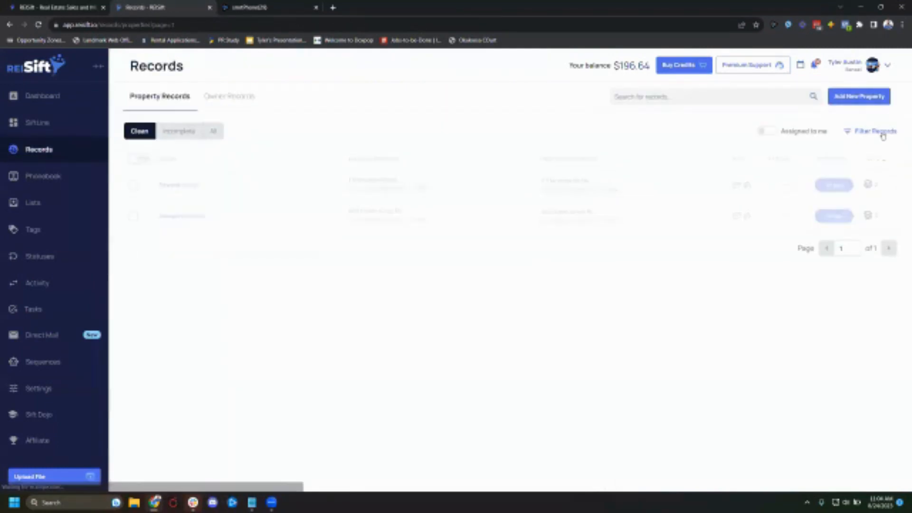
left_click(877, 131)
- View the dialer campaigns in the smrtPhone tab, then return to the REISift records tab
left_click(278, 7)
left_click(14, 143)
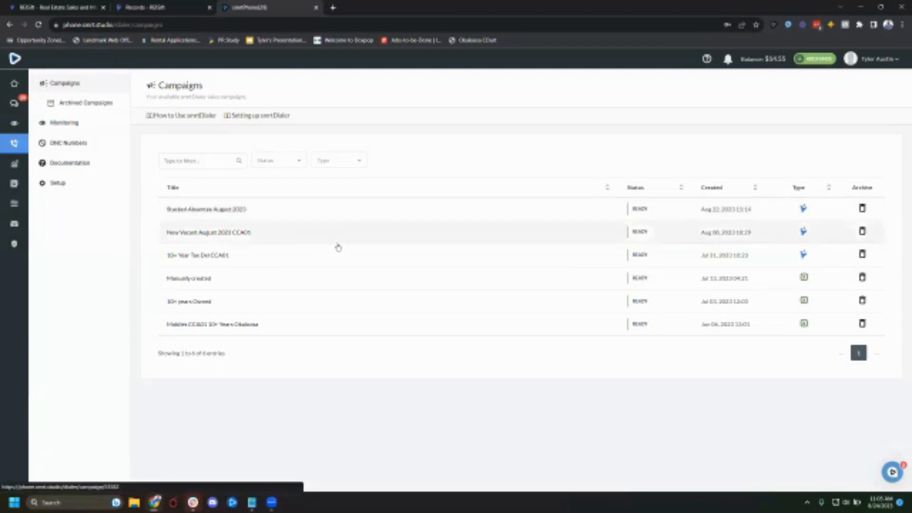
left_click(10, 25)
left_click(9, 26)
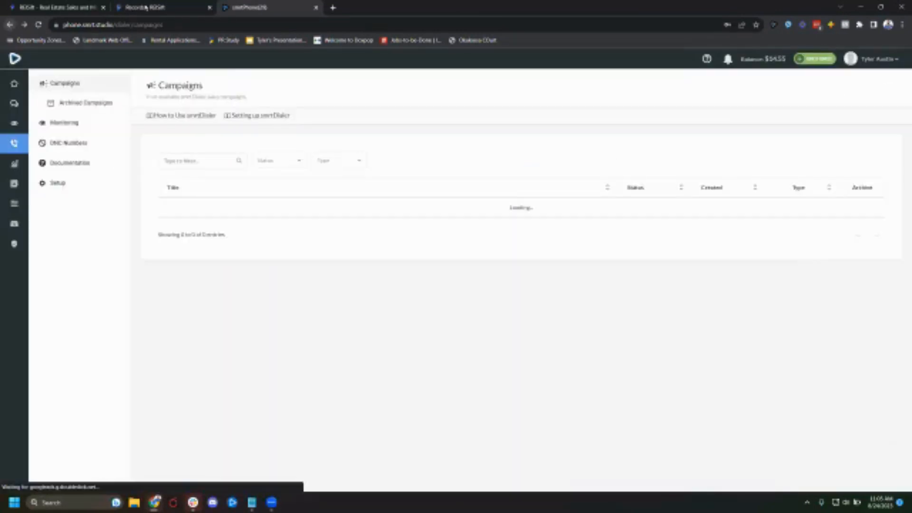
left_click(135, 8)
- Try a List Stacking (Count) filter block with a minimum of 2, then remove the block
left_click(827, 122)
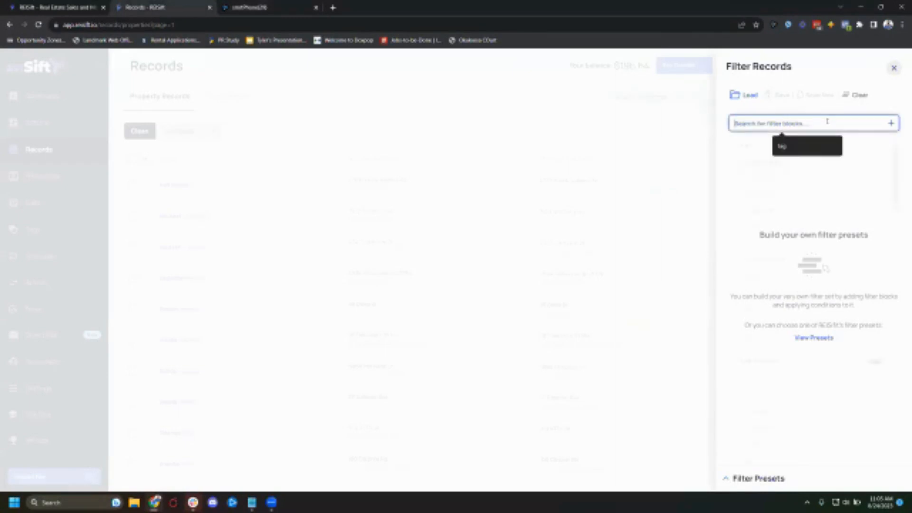
type("tount")
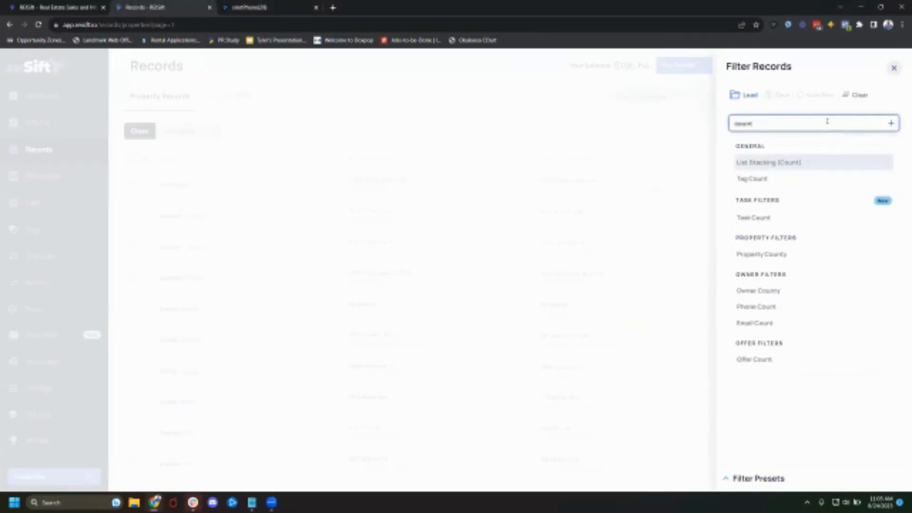
key("Down")
key("Down")
key("Down")
key("Up")
key("Up")
key("Up")
key("Return")
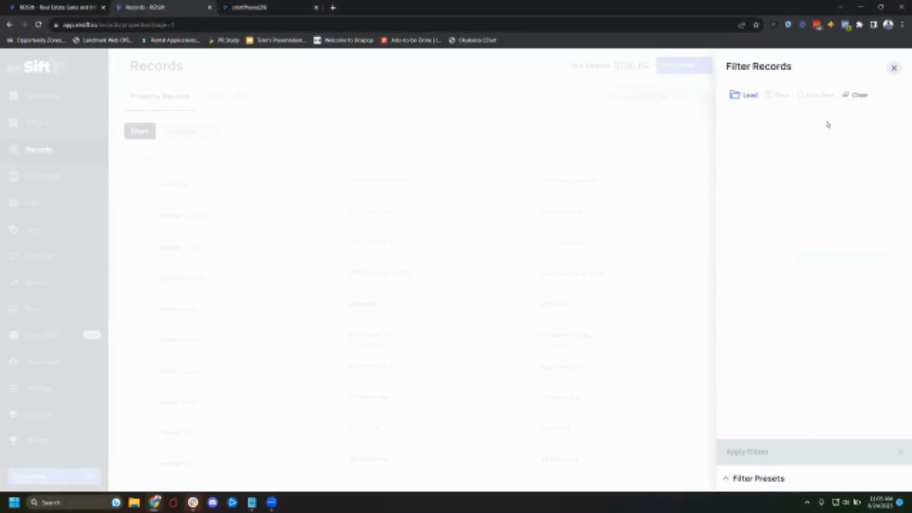
type("2")
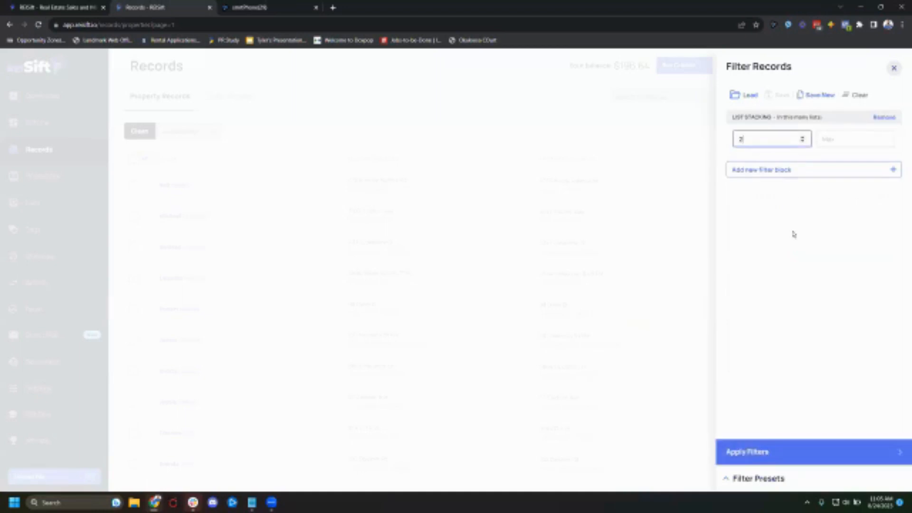
left_click(778, 171)
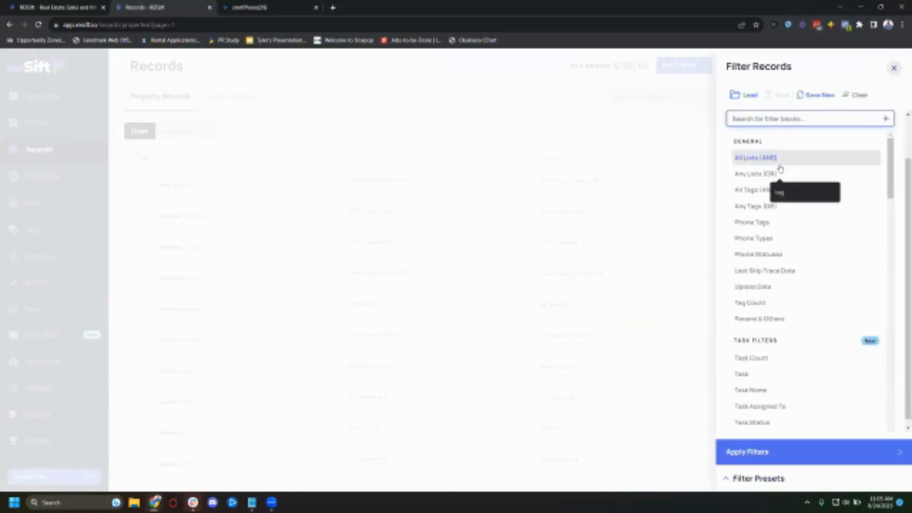
scroll(771, 137, "up", 2)
left_click(762, 140)
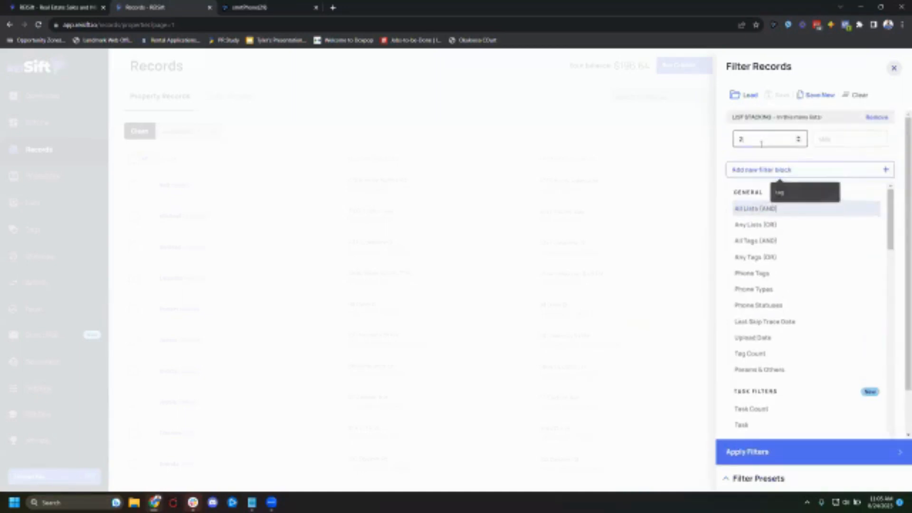
left_click(888, 119)
- Add a Property Status filter that includes Not Interested and apply it
left_click(776, 123)
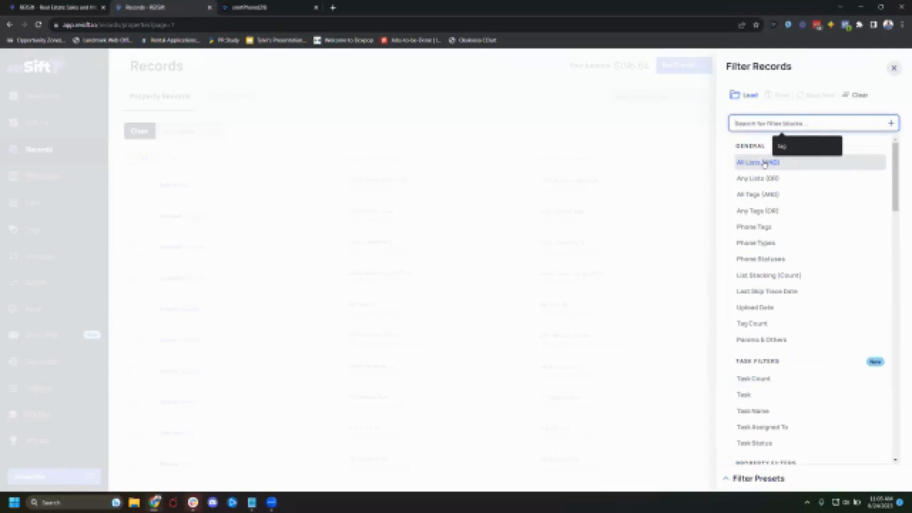
type("statu")
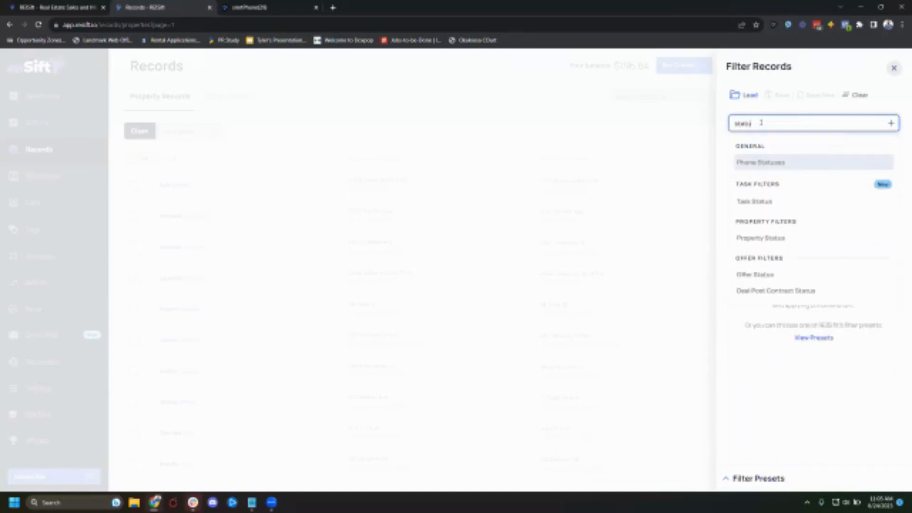
left_click(760, 238)
left_click(824, 141)
type("not")
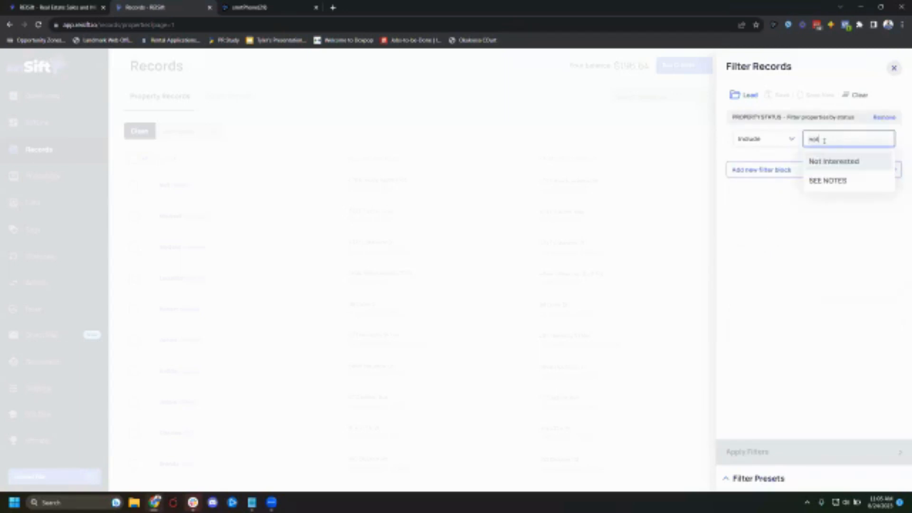
left_click(831, 161)
left_click(784, 241)
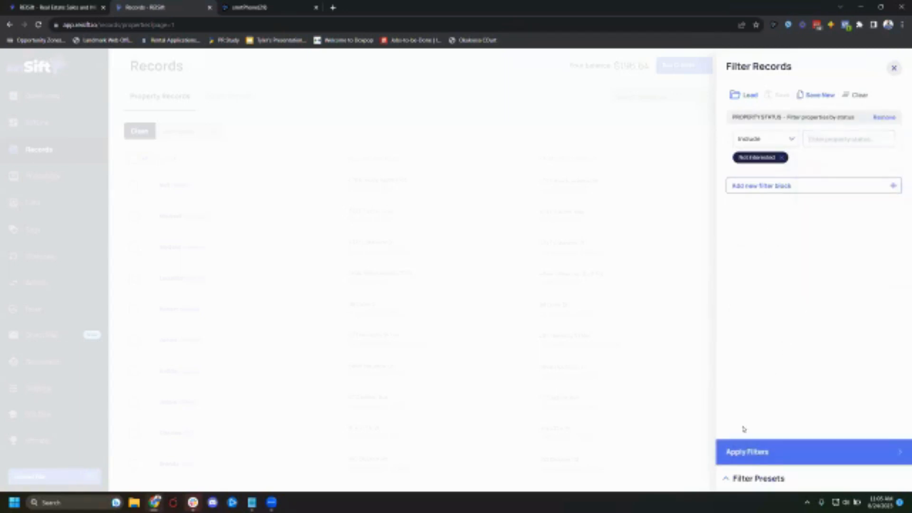
- Select all filtered property records, then briefly reopen and close the filter panel
left_click(148, 187)
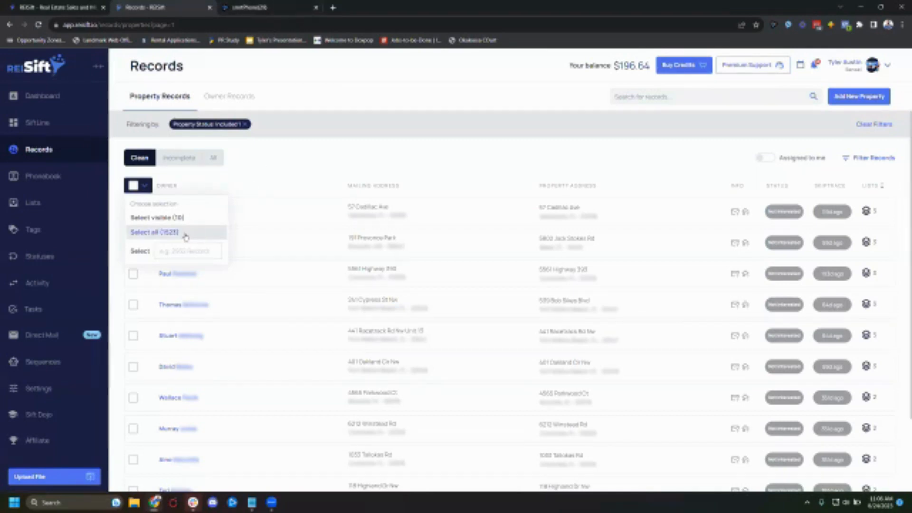
left_click(155, 233)
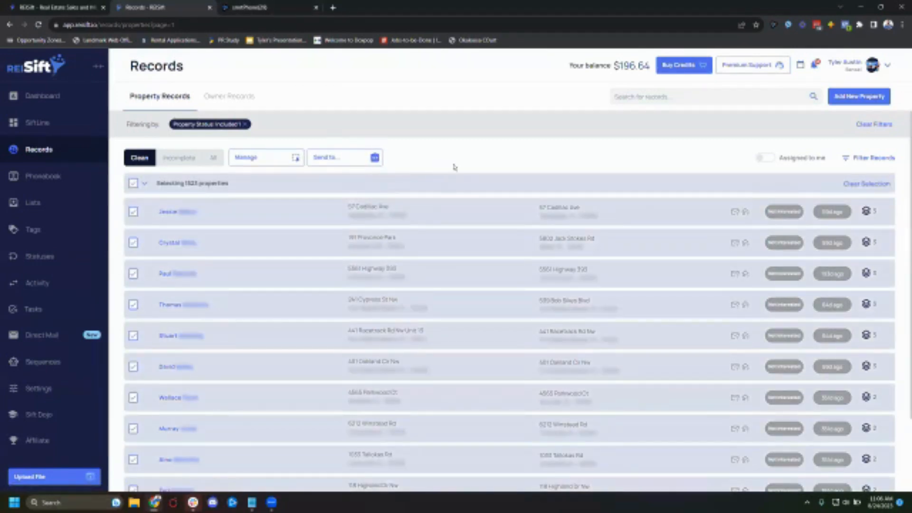
left_click(872, 159)
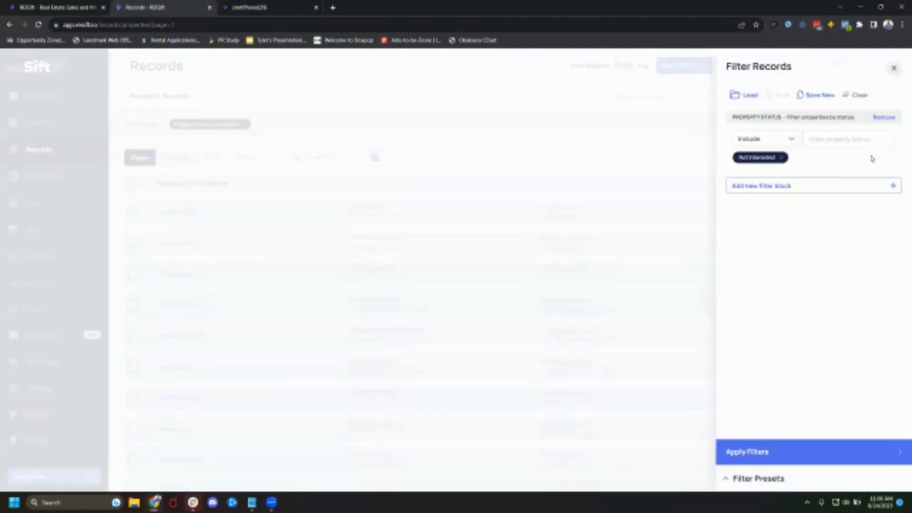
left_click(789, 186)
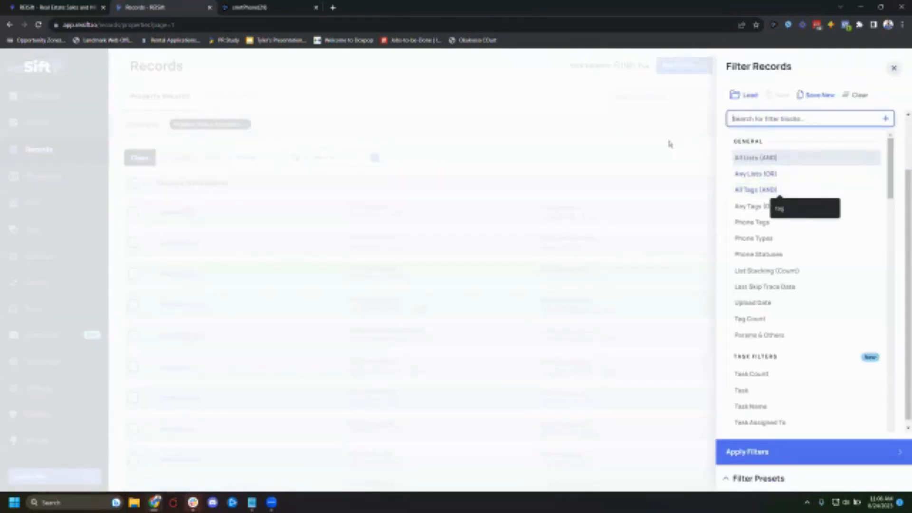
left_click(679, 160)
left_click(651, 218)
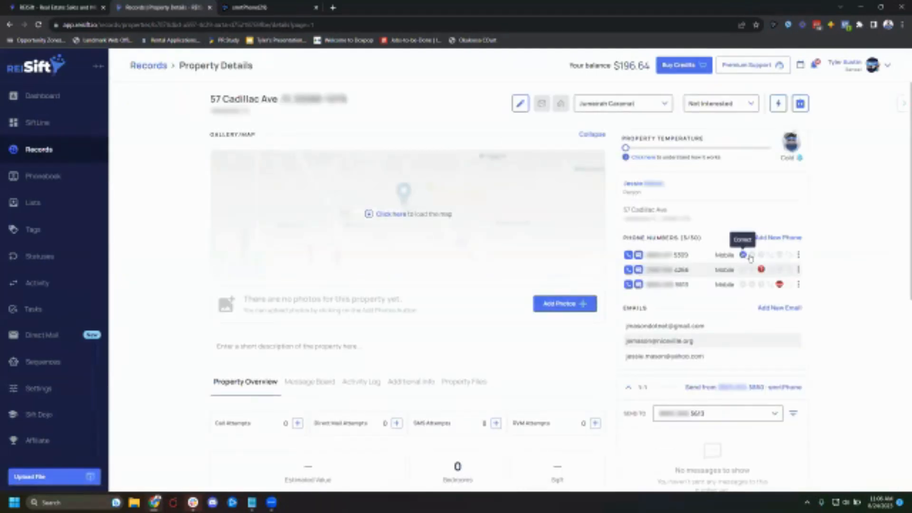
left_click(744, 255)
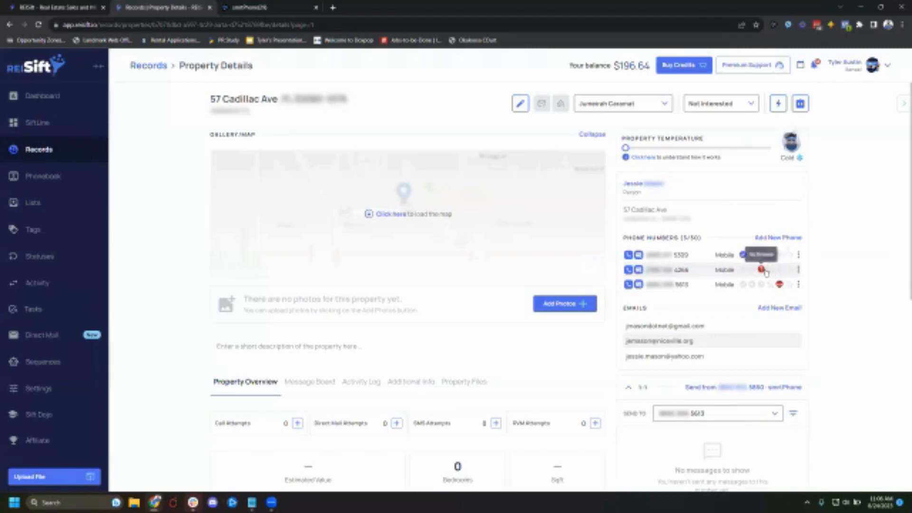
left_click(156, 65)
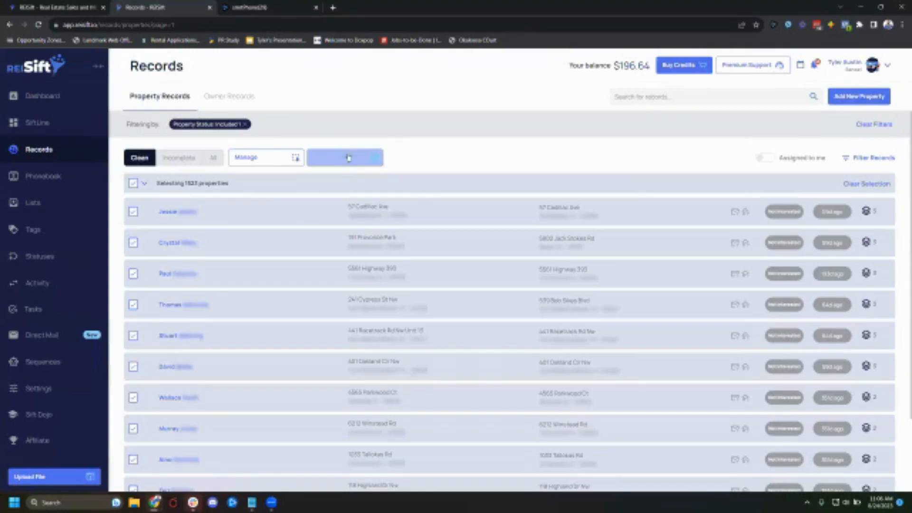
- Send the selected records to the smrtDialer integration, including numbers with Correct status
left_click(344, 157)
left_click(355, 224)
left_click(572, 174)
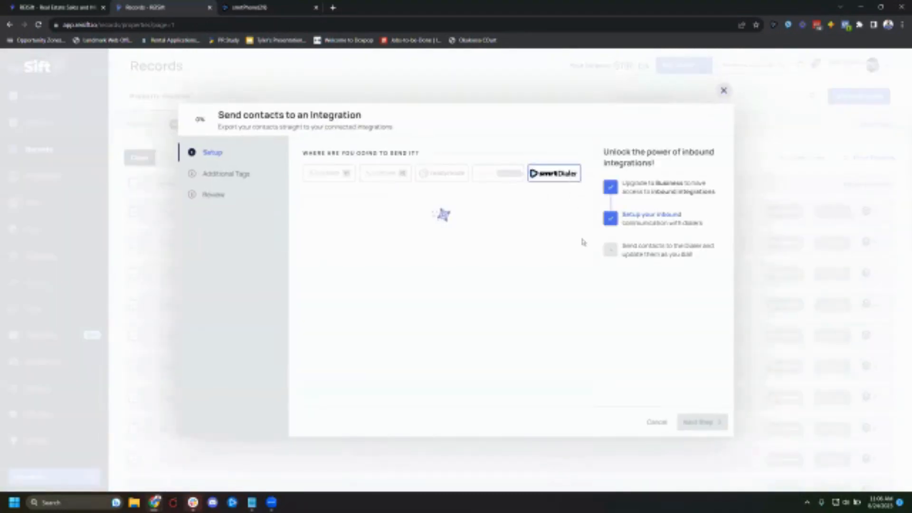
left_click(563, 264)
left_click(423, 248)
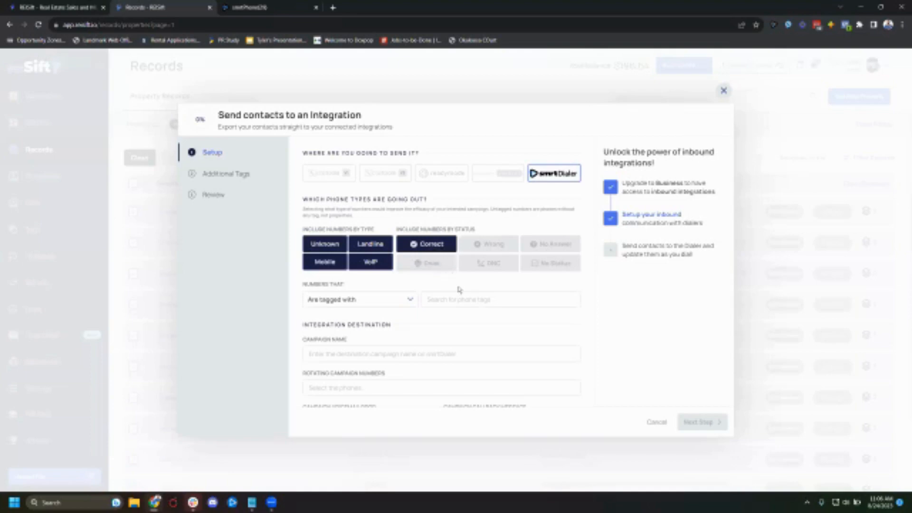
- Name the dialer campaign Not Interested Q3
left_click(391, 352)
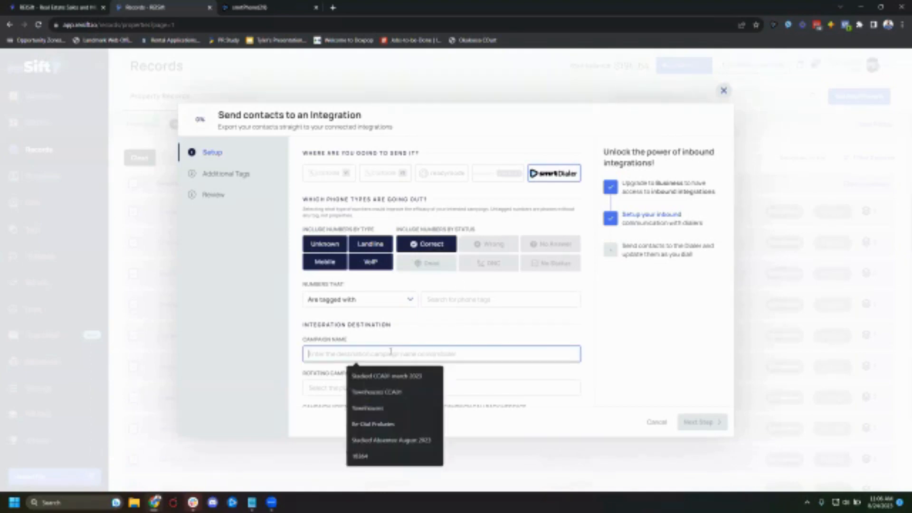
type("Not interested")
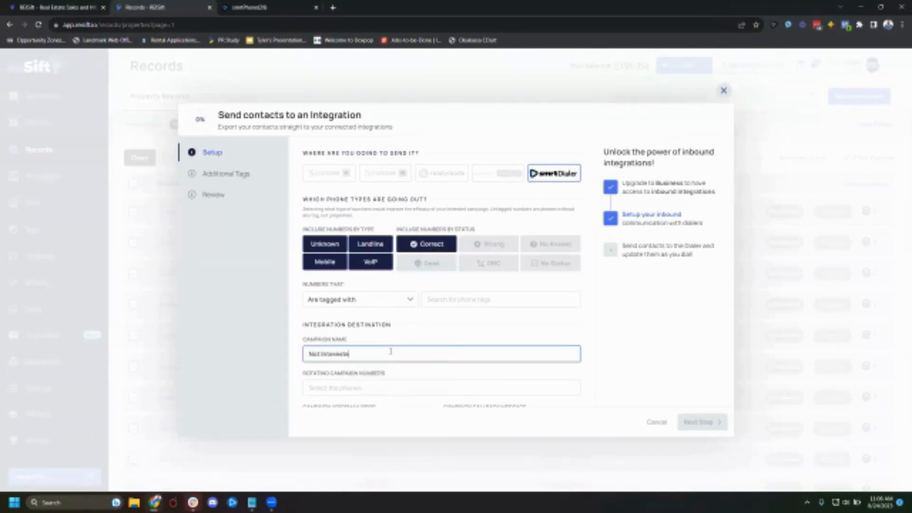
type(" Q3")
- Add two rotating campaign numbers to the dialer campaign setup
scroll(390, 352, "down", 3)
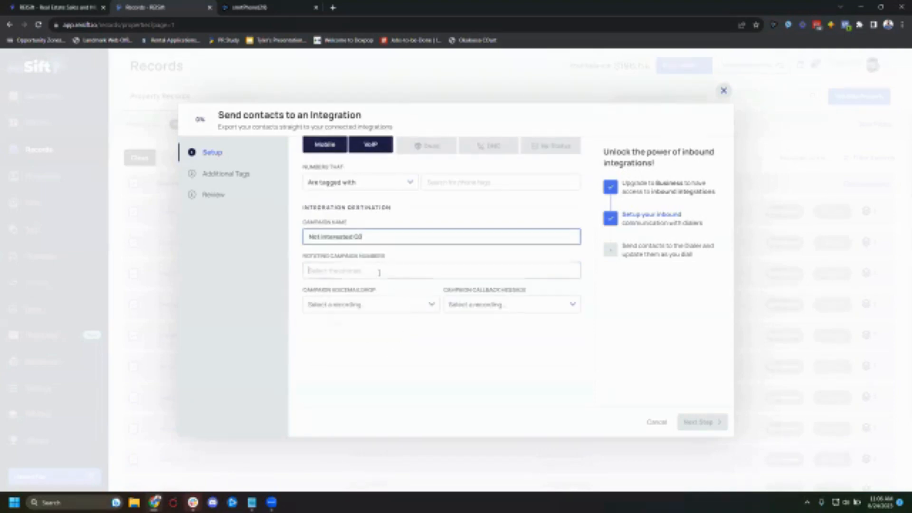
left_click(379, 273)
scroll(380, 316, "down", 3)
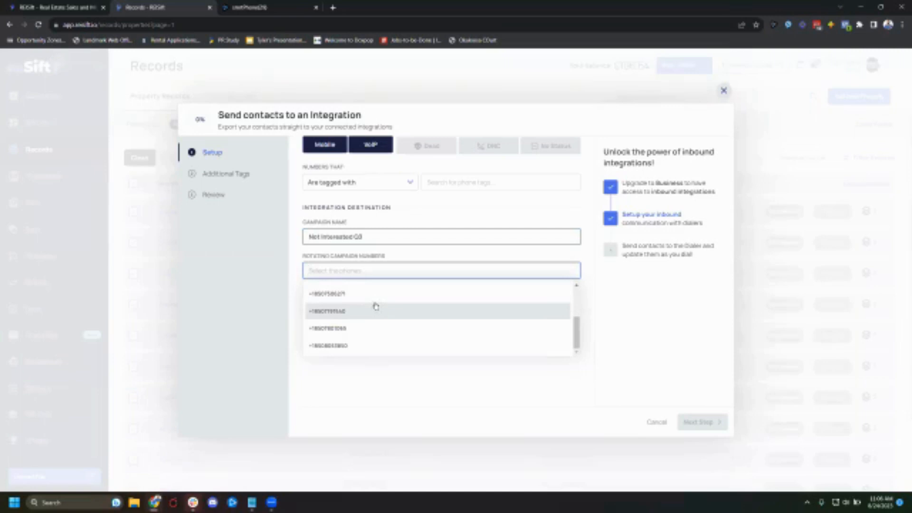
scroll(373, 315, "up", 3)
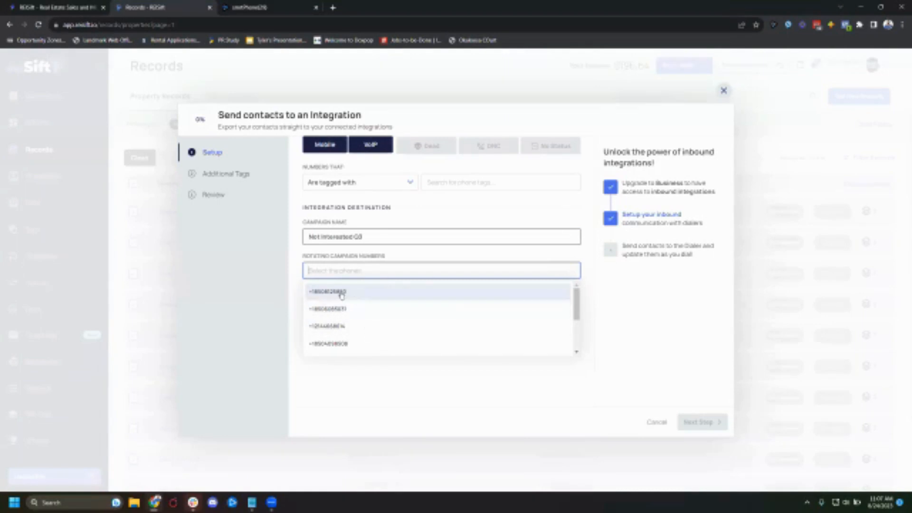
scroll(375, 331, "up", 1)
scroll(375, 331, "down", 1)
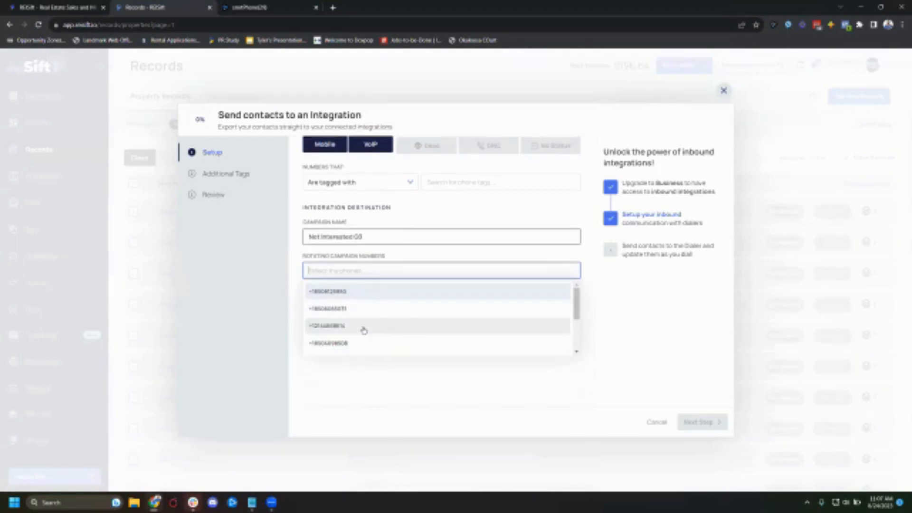
scroll(359, 328, "down", 3)
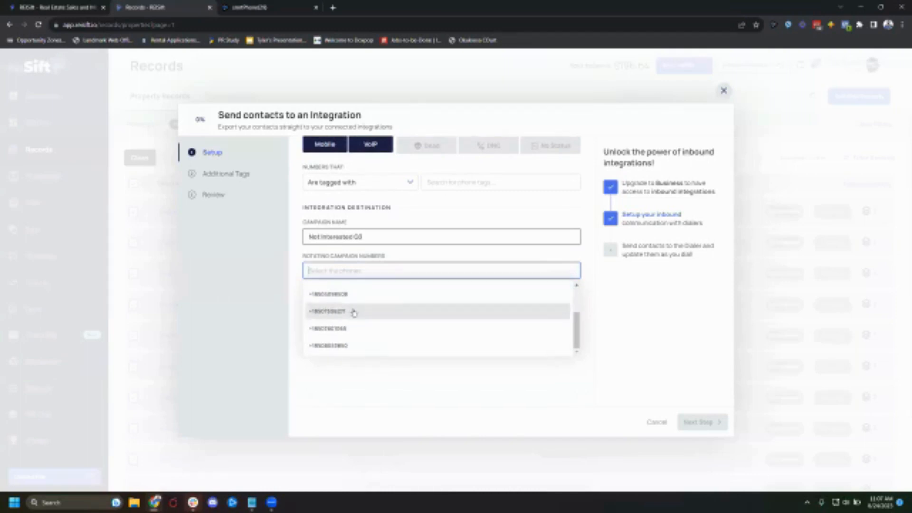
scroll(351, 323, "up", 1)
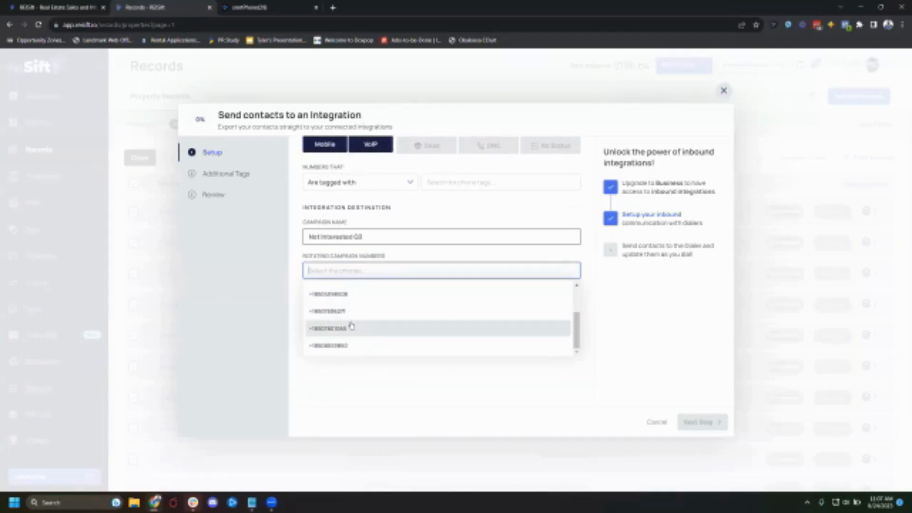
left_click(345, 313)
left_click(389, 399)
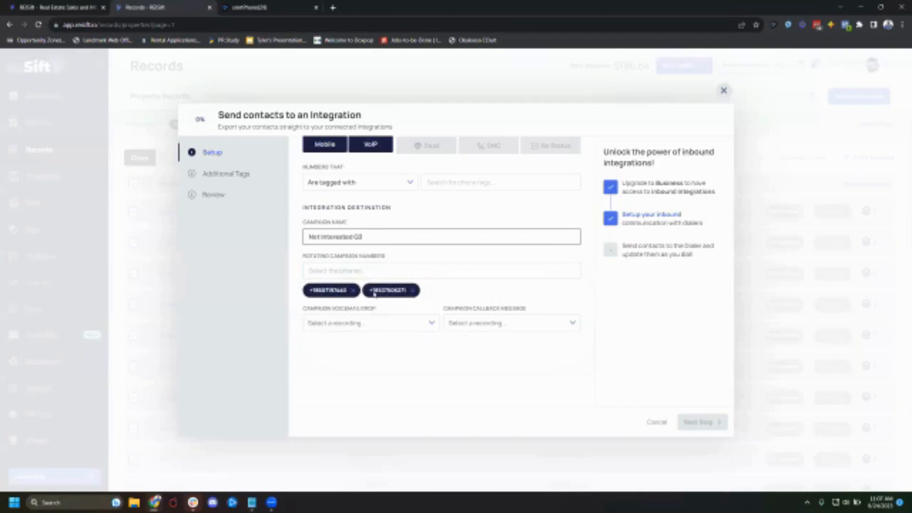
- Set the campaign voicemail drop to the Cold Call VM Drop recording and the callback message to the Cold Call Callback Message recording
left_click(378, 325)
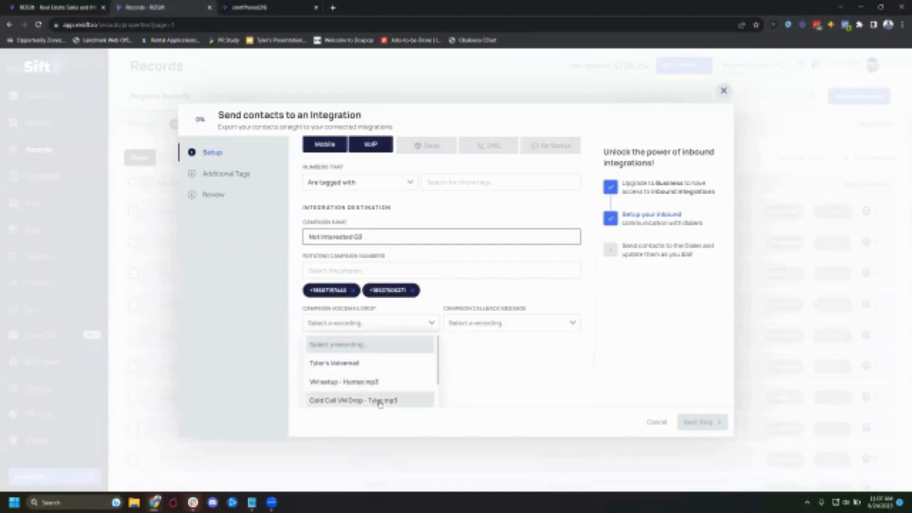
scroll(383, 384, "down", 1)
scroll(384, 385, "down", 1)
left_click(349, 346)
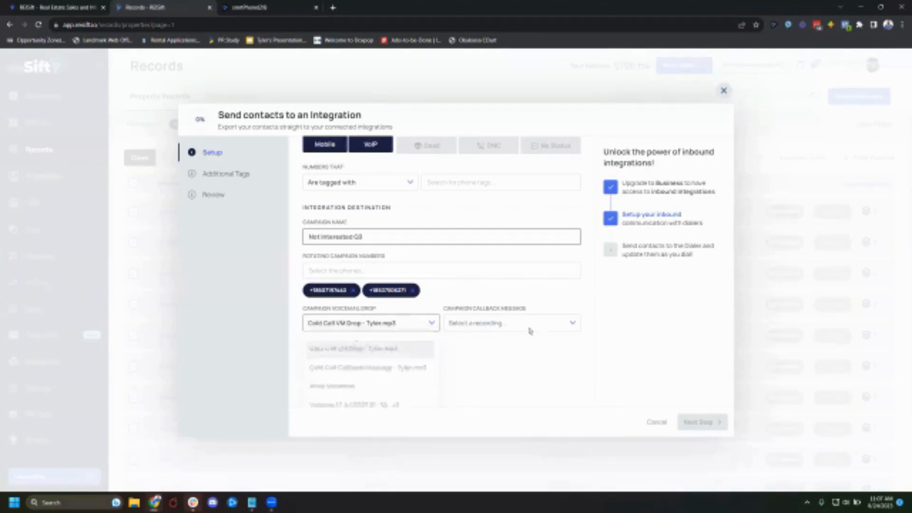
left_click(499, 324)
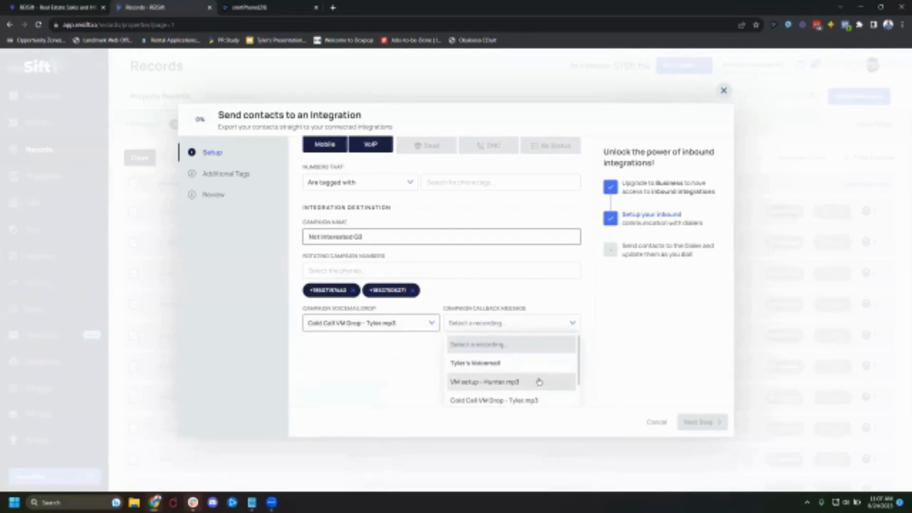
scroll(542, 403, "up", 1)
scroll(582, 371, "down", 1)
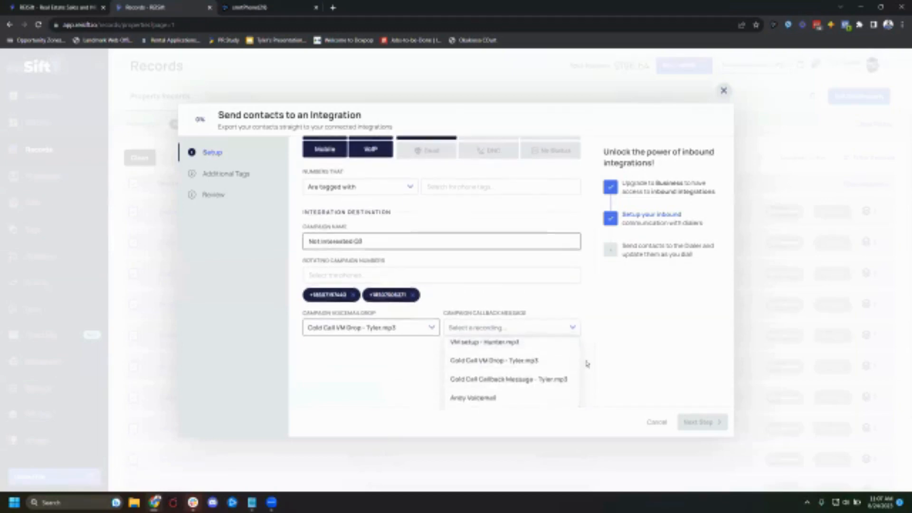
left_click(478, 374)
left_click(479, 375)
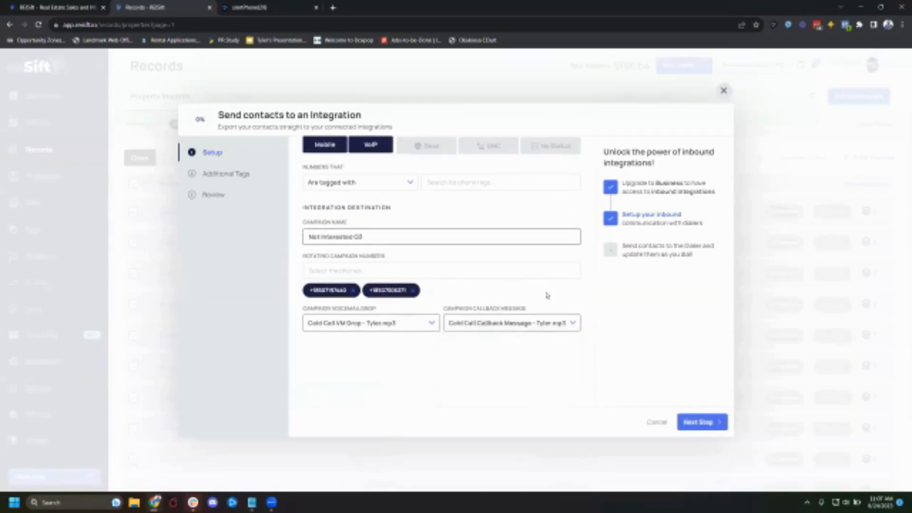
- Continue past the additional tags, send the contacts to smrtDialer from the review, and close the dialog
left_click(705, 422)
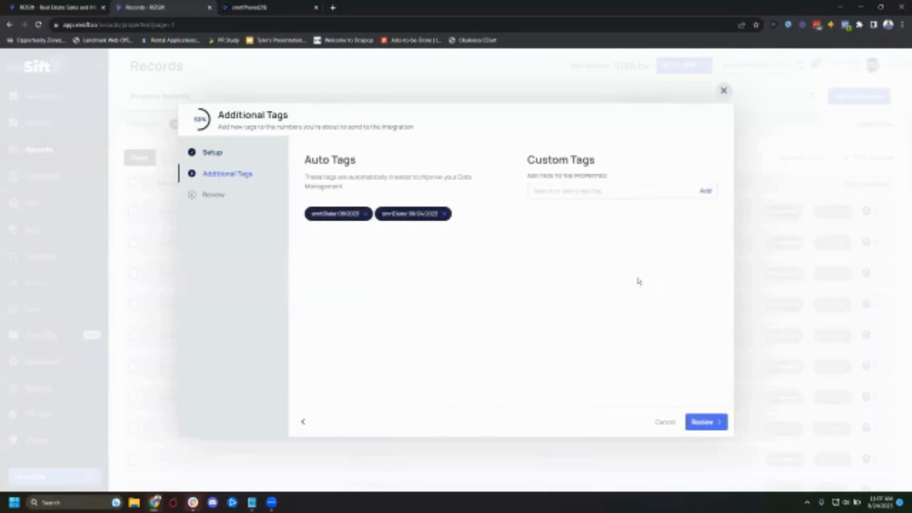
left_click(706, 422)
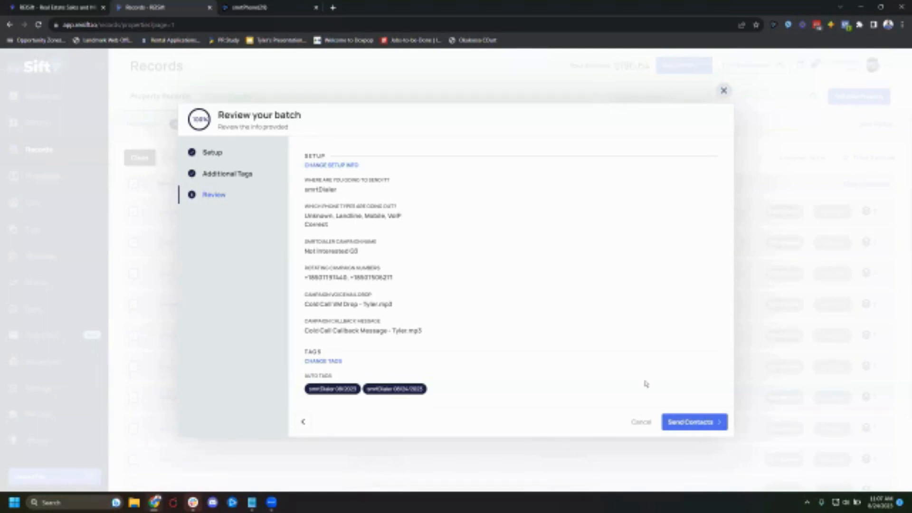
left_click(711, 422)
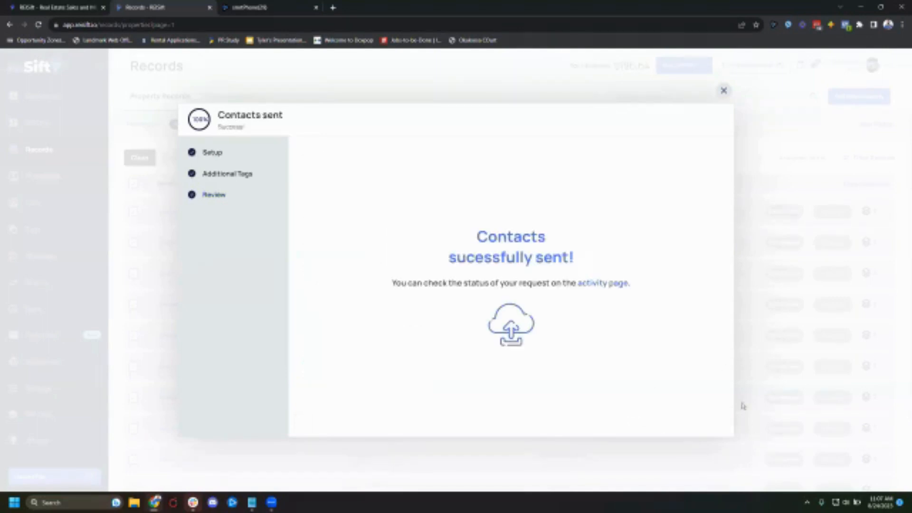
left_click(723, 90)
- Switch to the smrtPhone campaigns tab, refresh it, and open the Not Interested Q3 campaign to check its imported leads
key("ctrl+Tab")
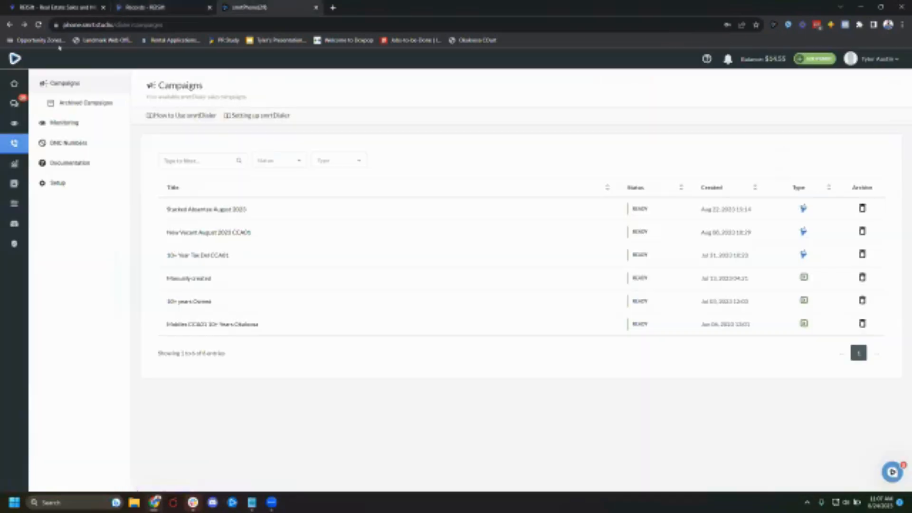
left_click(39, 24)
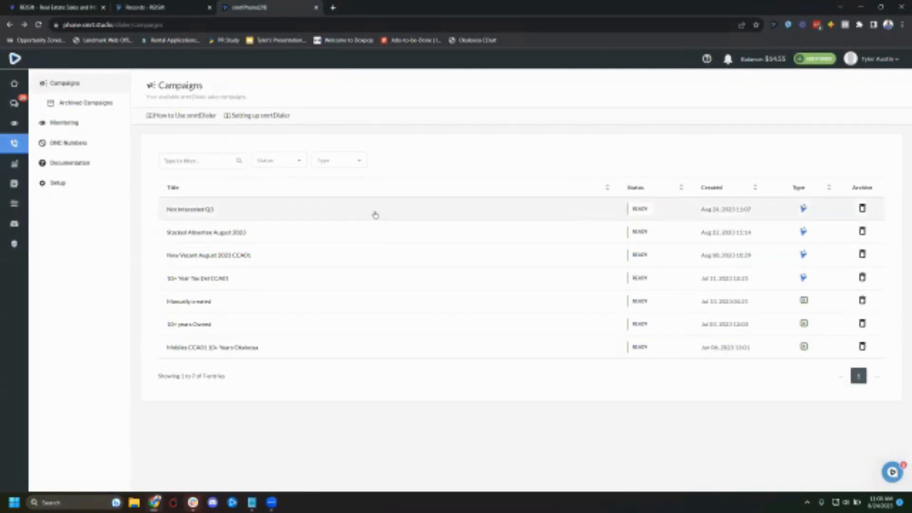
left_click(209, 217)
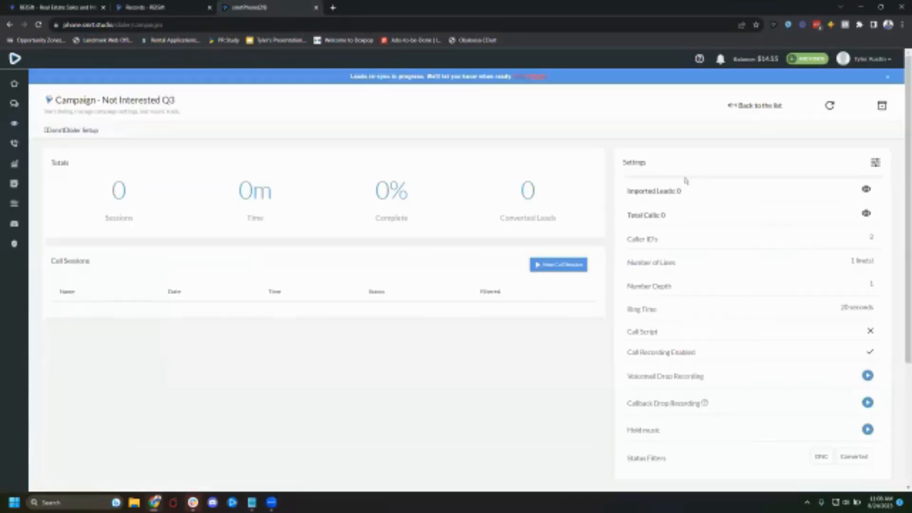
left_click(38, 24)
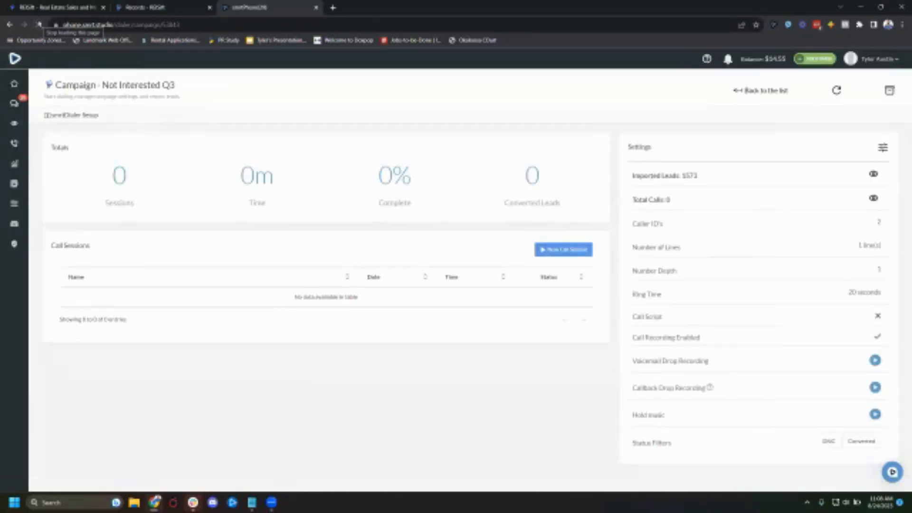
left_click_drag(703, 177, 682, 176)
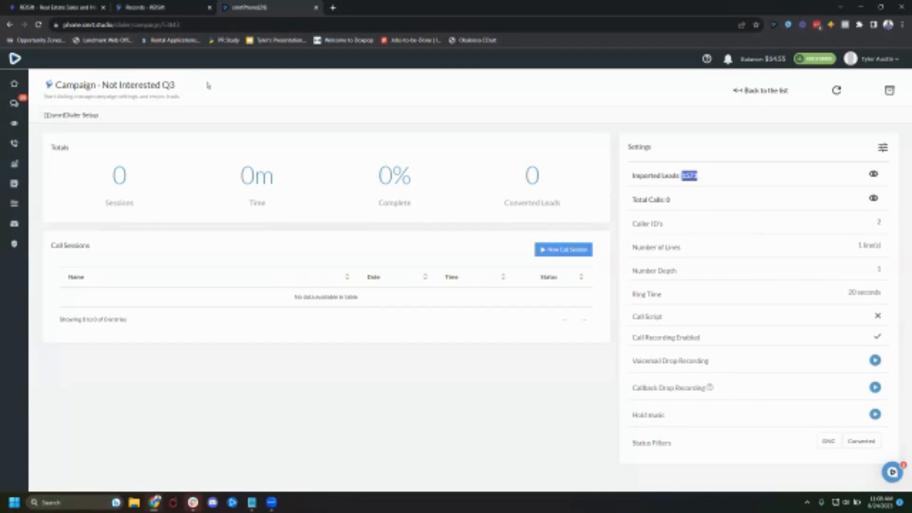
left_click(646, 180)
- Start a new call session for the Not Interested Q3 campaign, then close the session
left_click(576, 248)
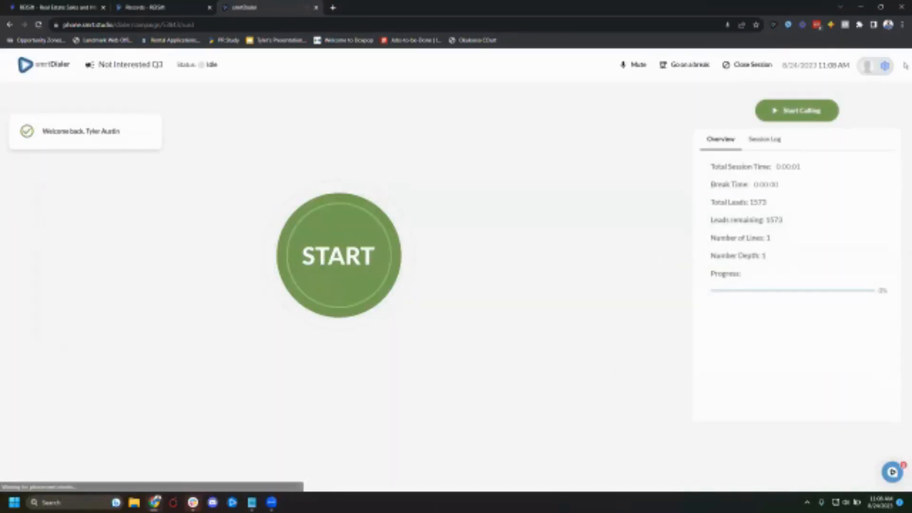
left_click(749, 67)
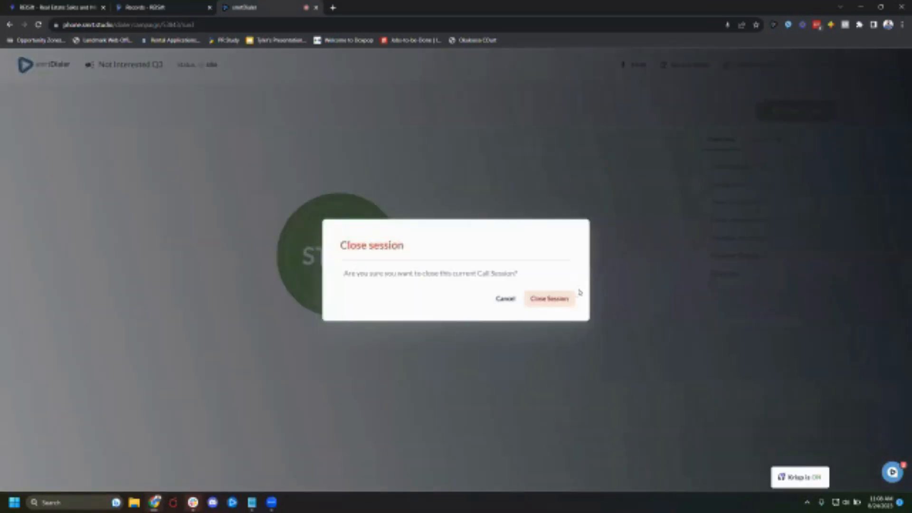
left_click(560, 299)
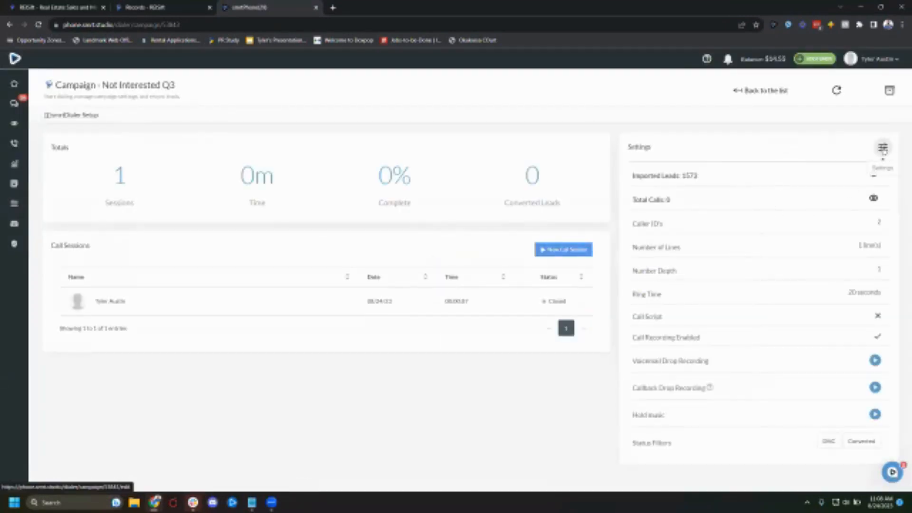
- Open the campaign's settings to review its caller IDs and number of lines, then go back to the campaign
left_click(882, 149)
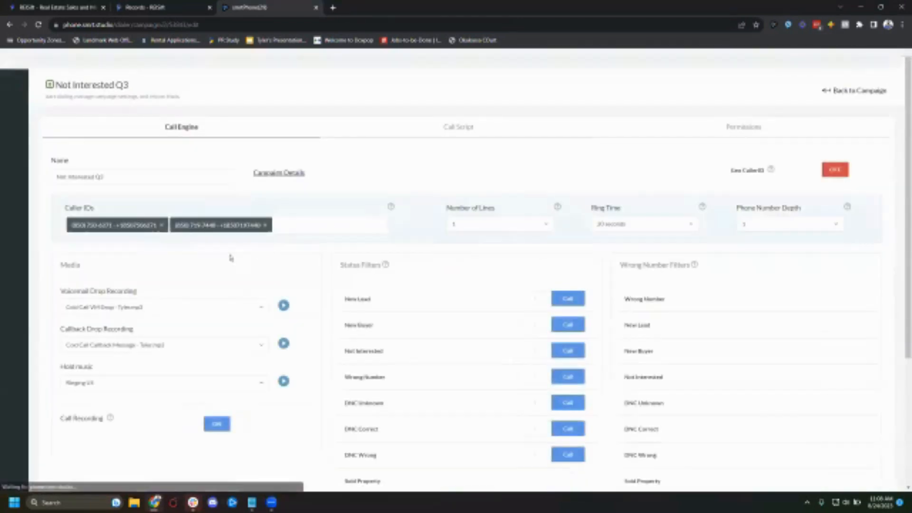
left_click(288, 222)
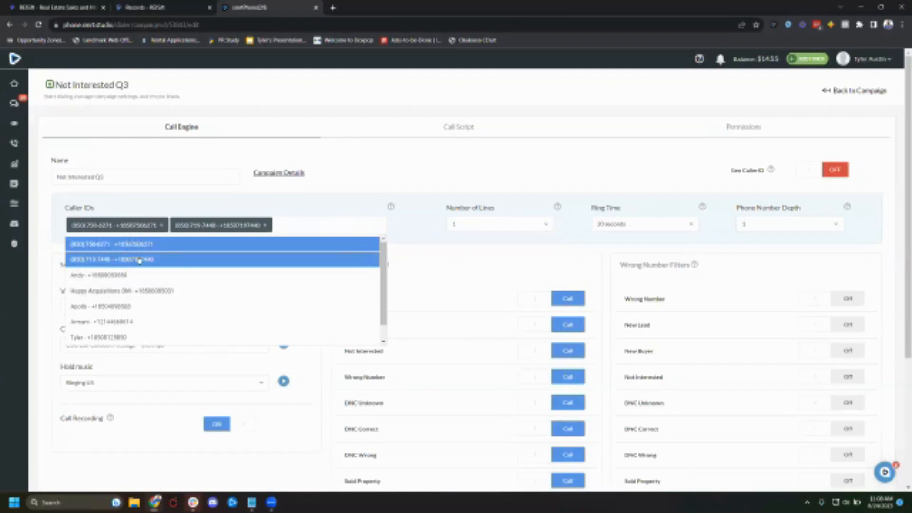
scroll(164, 280, "down", 1)
scroll(130, 287, "up", 1)
left_click(478, 213)
left_click(482, 225)
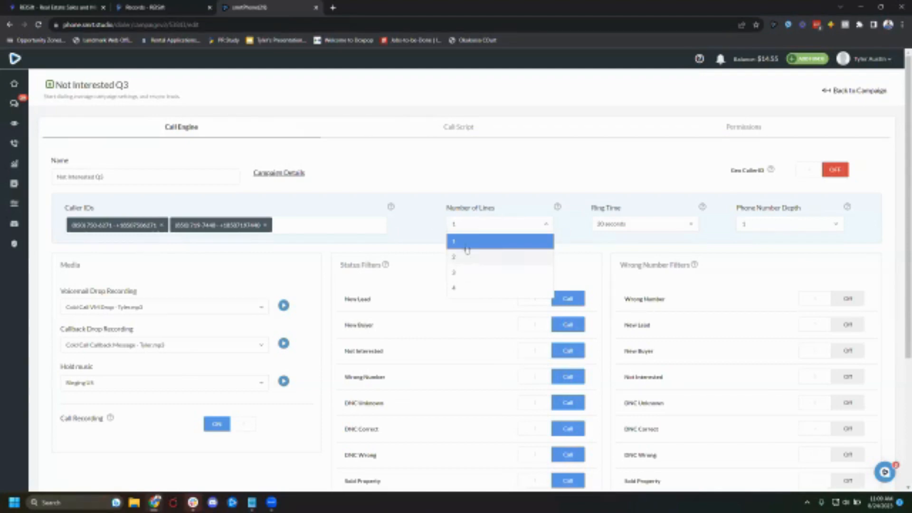
left_click(534, 201)
left_click(458, 228)
left_click(457, 239)
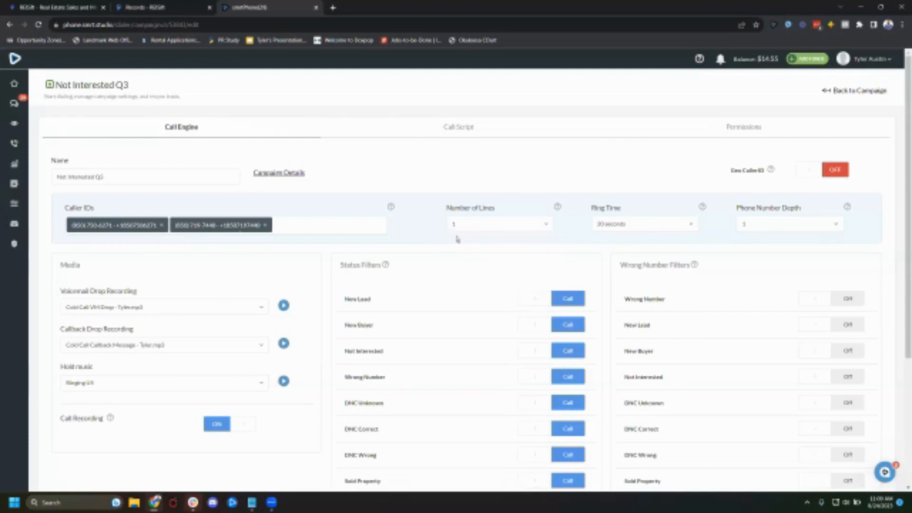
left_click(839, 92)
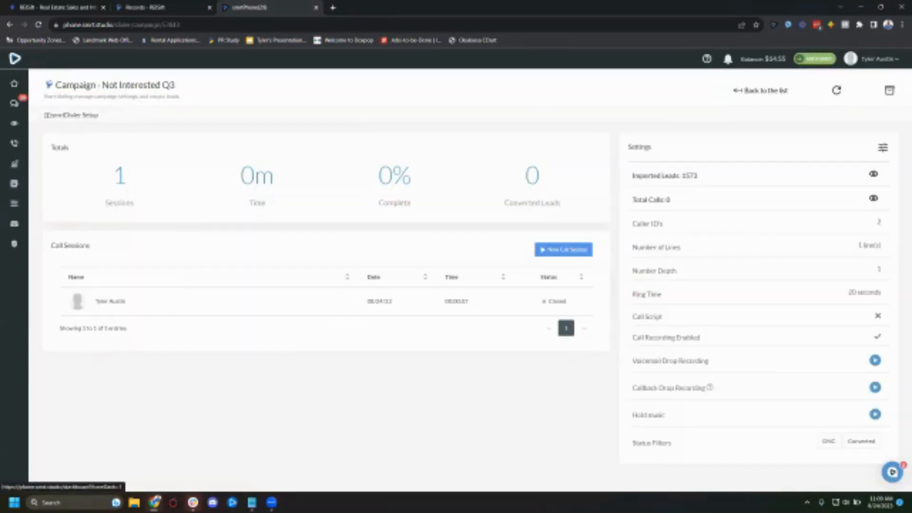
- Return to the REISift Records tab and deselect all the selected property records
left_click(15, 144)
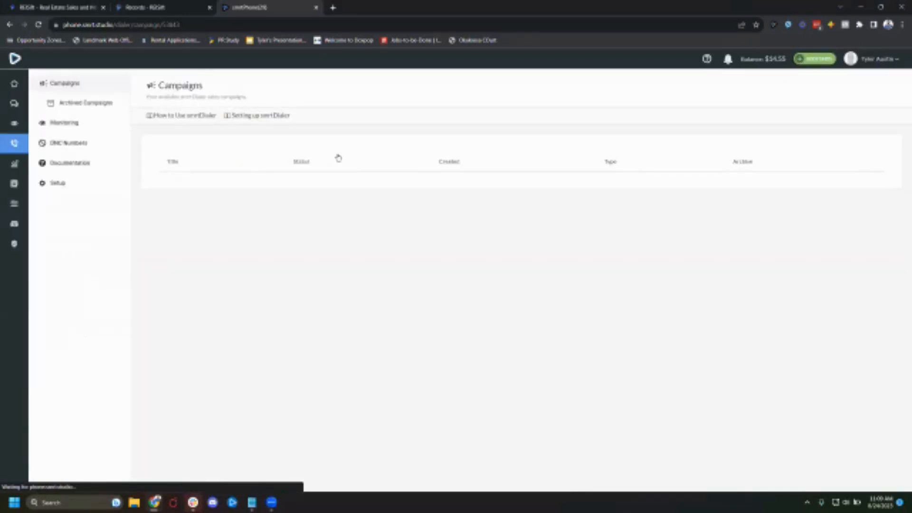
left_click(195, 7)
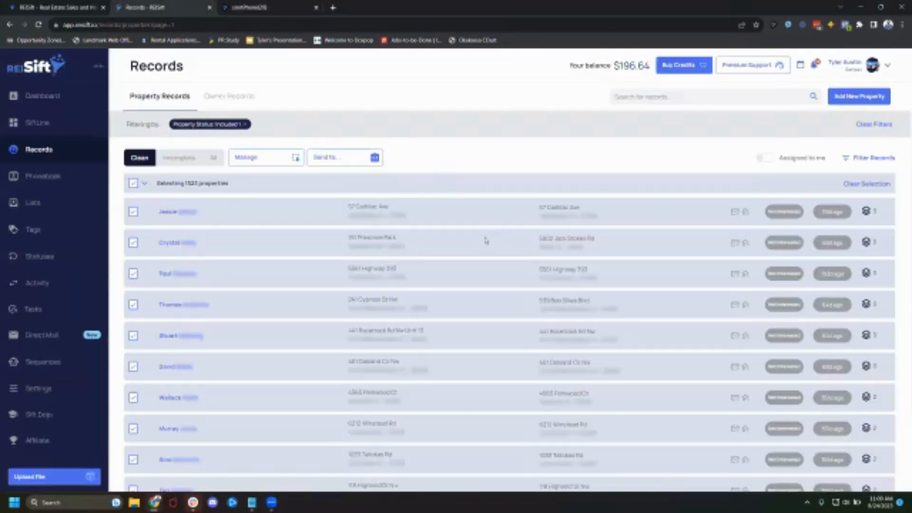
left_click(134, 183)
- Open the Stacked Absentee August 2023 campaign's settings and view its agent permissions, then return to Records
key("ctrl+Tab")
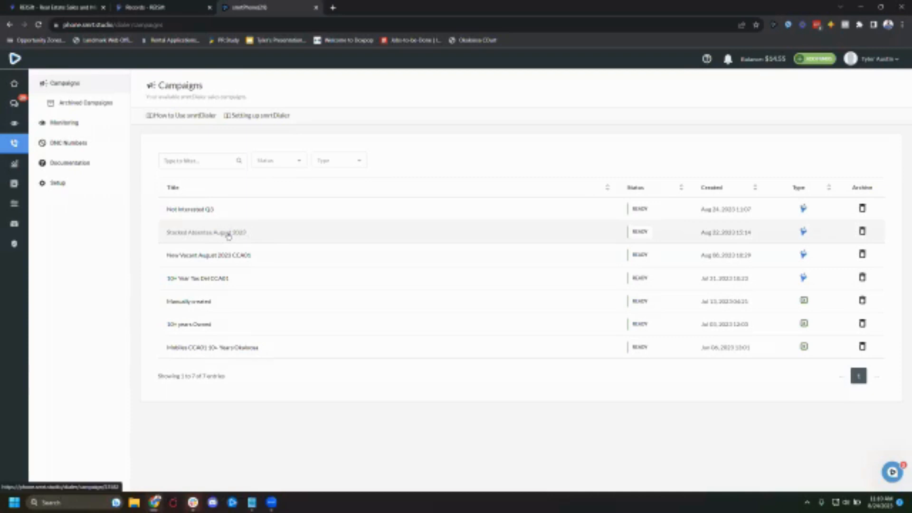
left_click(467, 244)
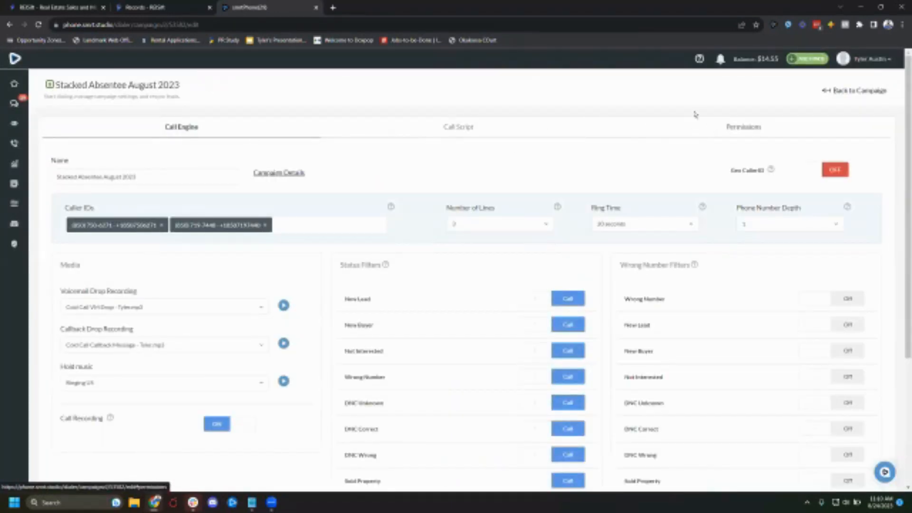
left_click(720, 127)
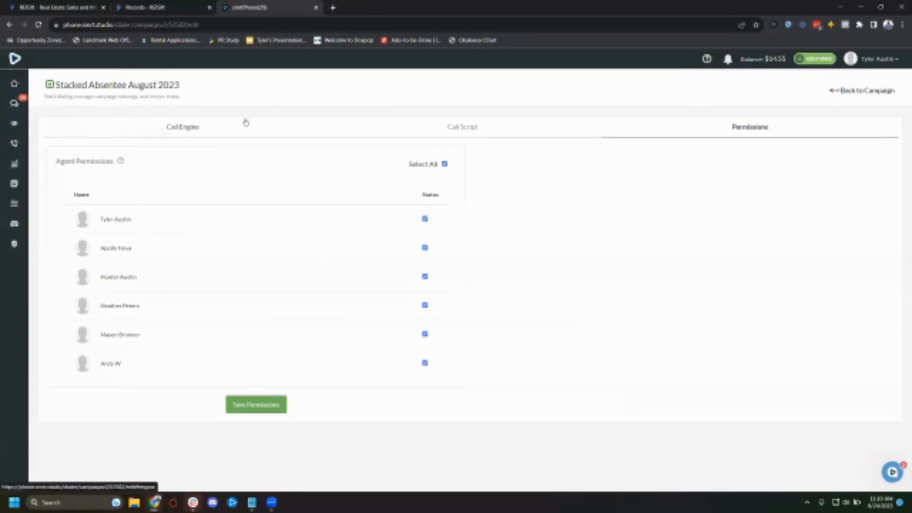
left_click(854, 92)
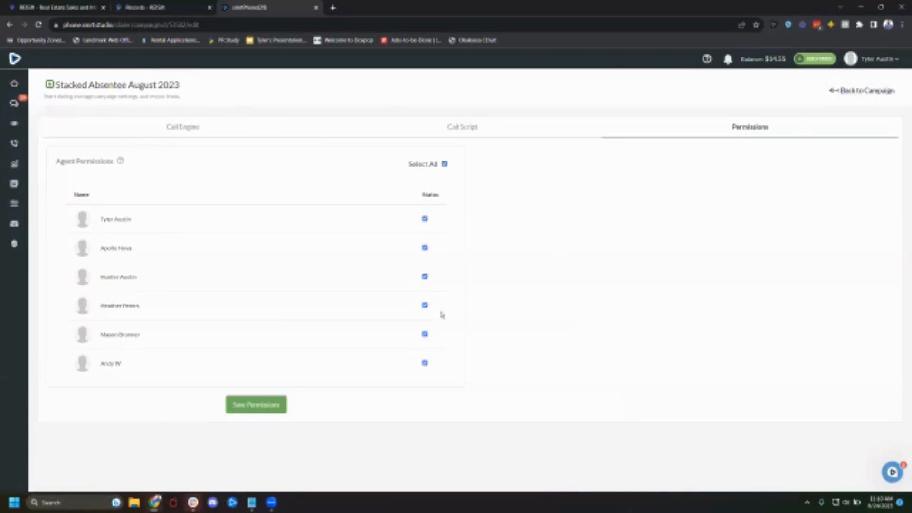
left_click_drag(100, 85, 232, 88)
left_click(168, 8)
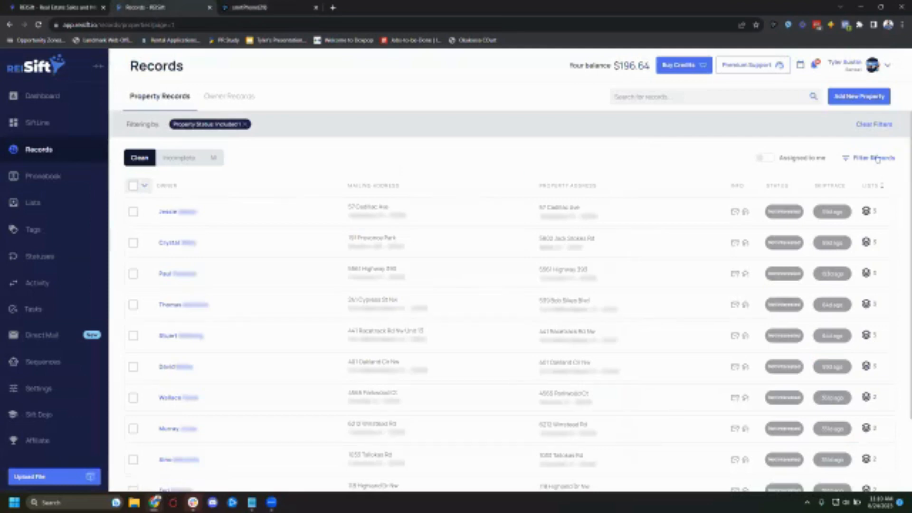
- Open the record filters and remove the existing lists filter block
left_click(869, 125)
left_click(875, 127)
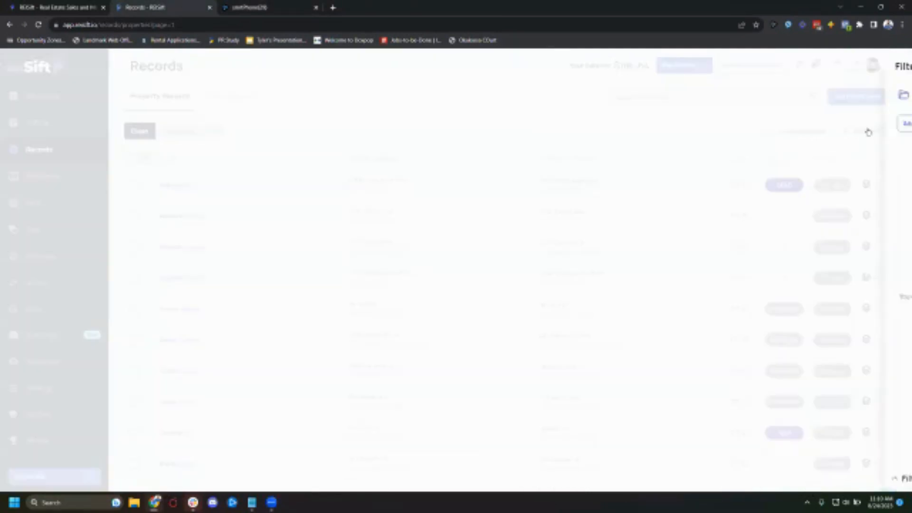
left_click(771, 125)
left_click(760, 159)
left_click(813, 138)
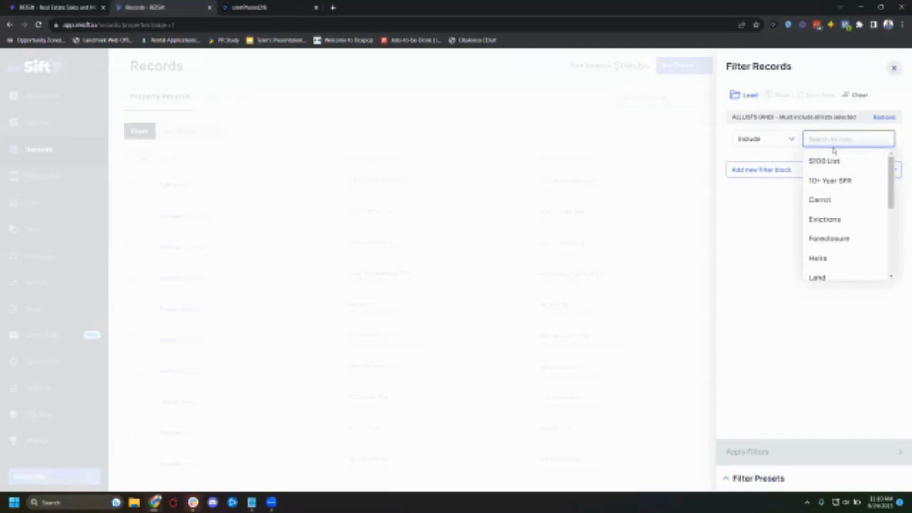
left_click(885, 118)
- Add a List Stacking (Count) filter block with a minimum of 2
left_click(782, 123)
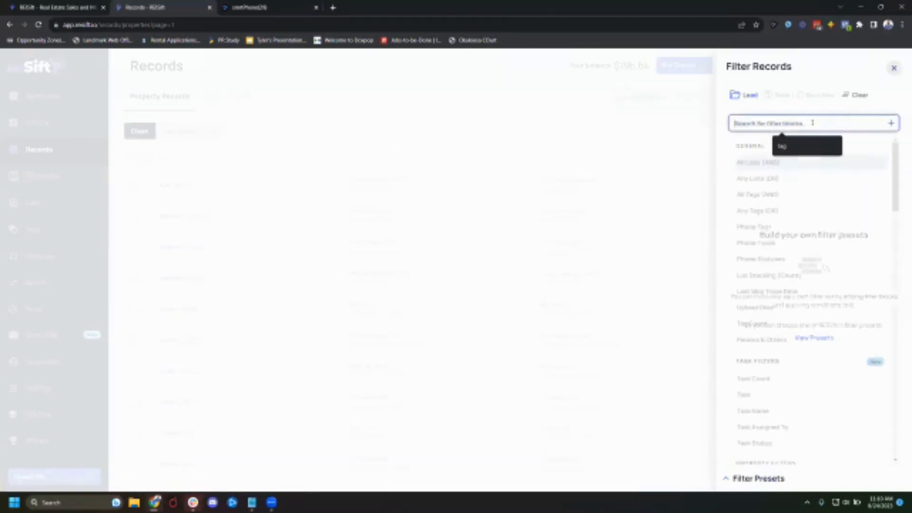
type("count")
left_click(796, 162)
left_click(763, 141)
type("2")
- Add a Property Parameters filter block with Absentee and Numbers both set to Yes
left_click(781, 170)
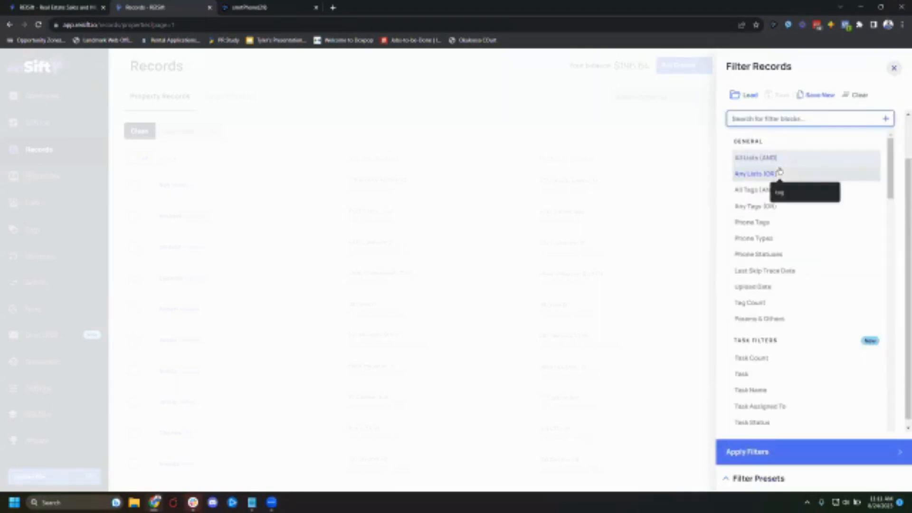
type("pa")
left_click(779, 208)
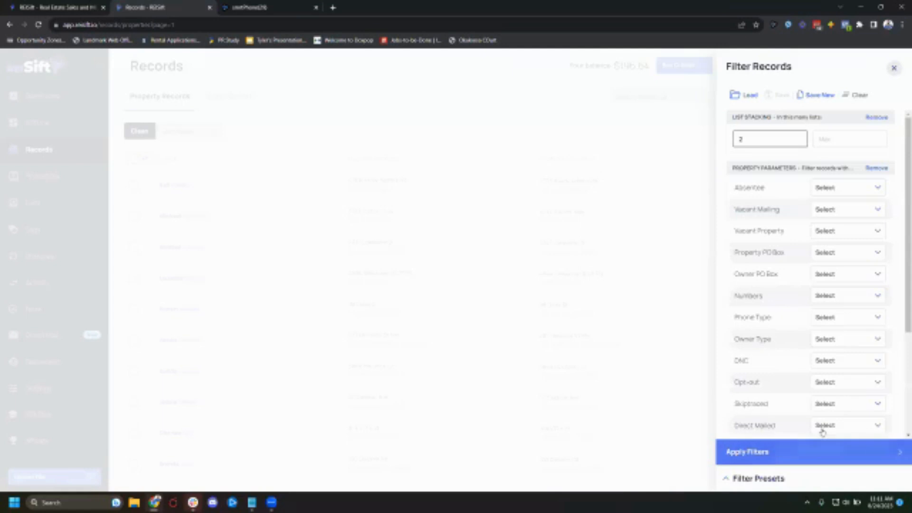
left_click(838, 301)
left_click(833, 318)
scroll(804, 320, "down", 3)
left_click(769, 323)
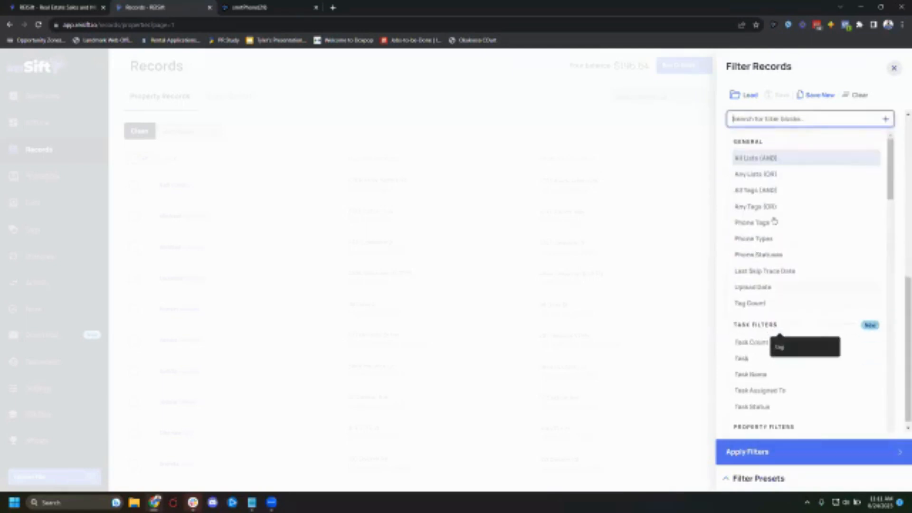
scroll(808, 223, "up", 7)
left_click(827, 190)
left_click(826, 229)
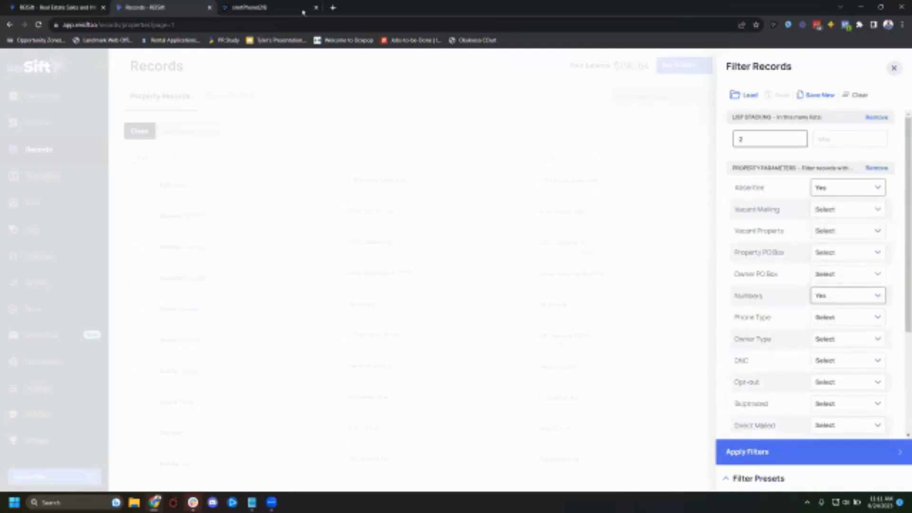
- Apply the record filters
left_click(266, 7)
left_click(149, 8)
left_click(765, 453)
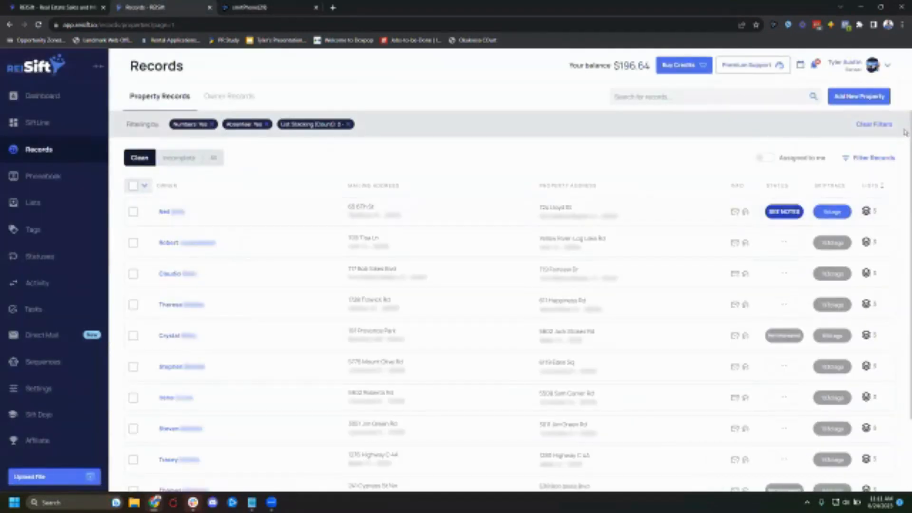
- Reopen the filters and add a Property Status block set to Do not include, starting with Buyer
left_click(874, 158)
scroll(779, 328, "down", 3)
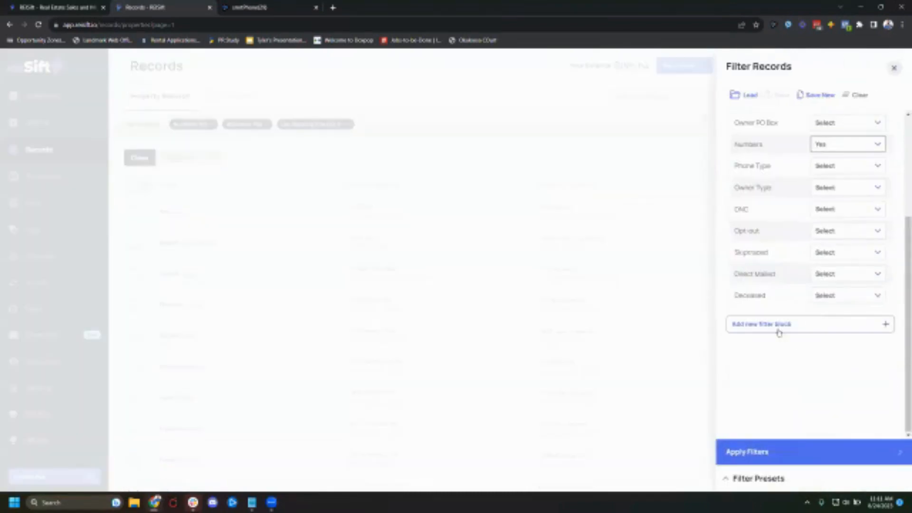
left_click(779, 325)
type("prop")
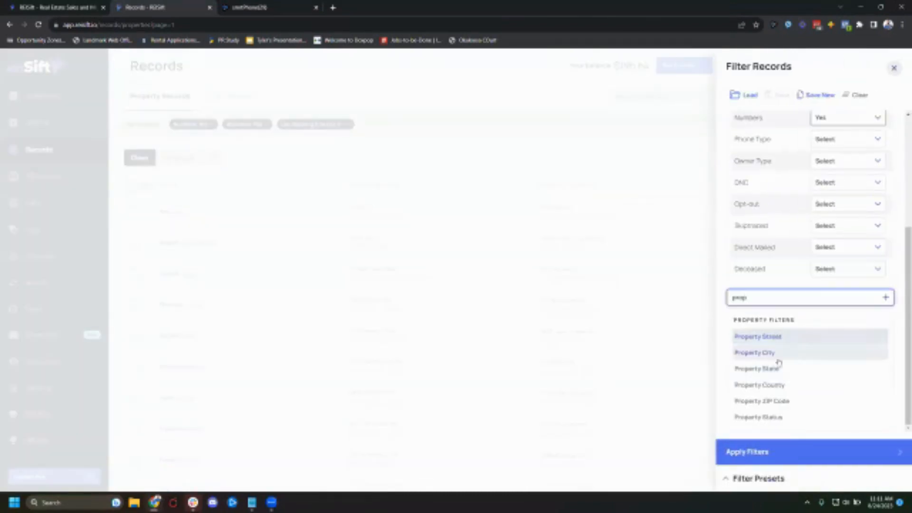
left_click(769, 418)
left_click(758, 334)
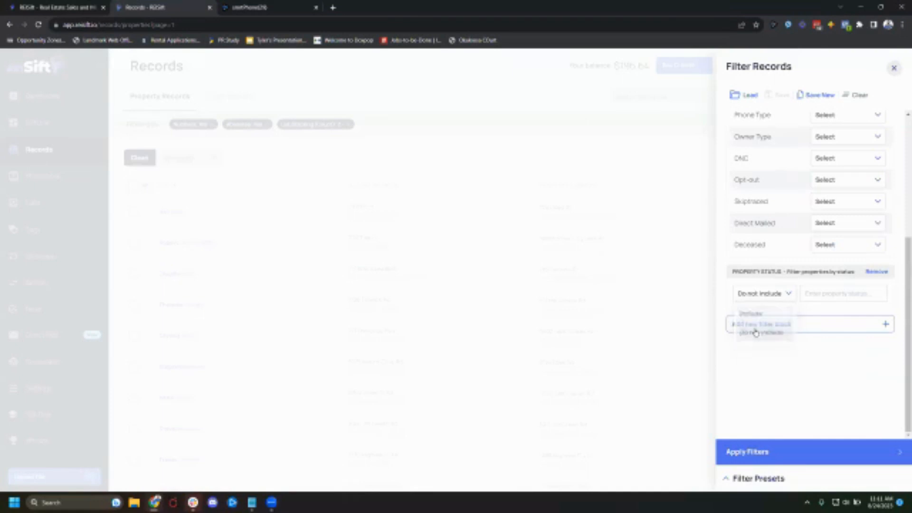
left_click(815, 295)
left_click(825, 317)
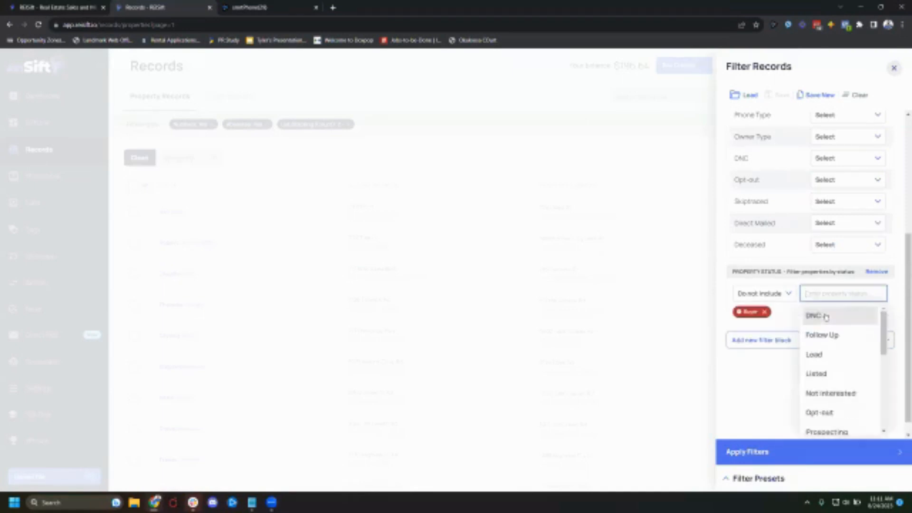
- Add all remaining property statuses to the exclusion list and apply the filters
left_click(826, 316)
left_click(825, 316)
double_click(826, 316)
left_click(826, 317)
double_click(826, 317)
left_click(826, 317)
double_click(827, 318)
left_click(826, 316)
left_click(825, 316)
left_click(825, 317)
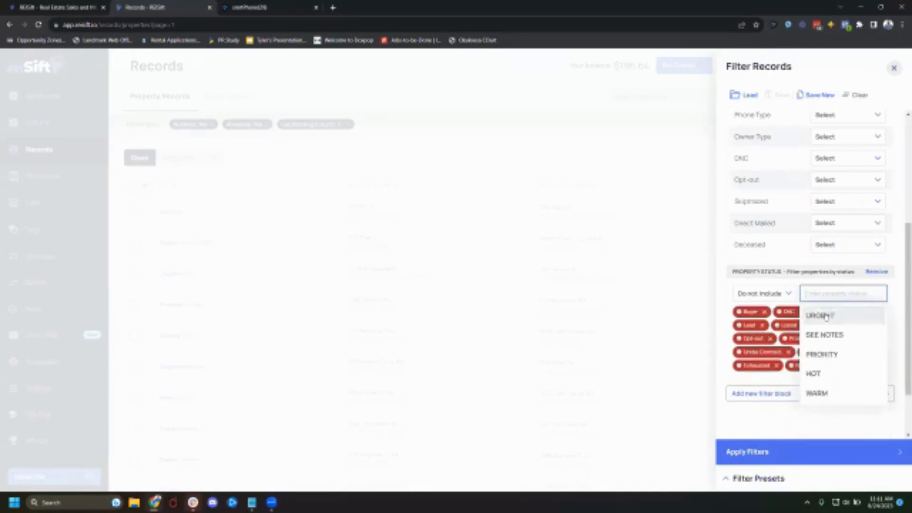
left_click(826, 317)
left_click(825, 316)
left_click(825, 316)
left_click(825, 316)
left_click(825, 316)
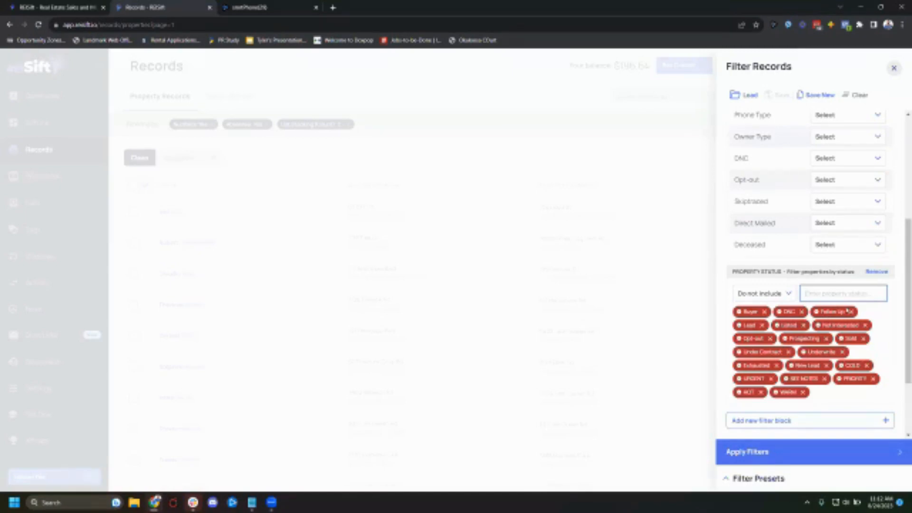
left_click(792, 452)
- Switch to the dialer and start a new call session for the Stacked Absentee August 2023 campaign
left_click(146, 186)
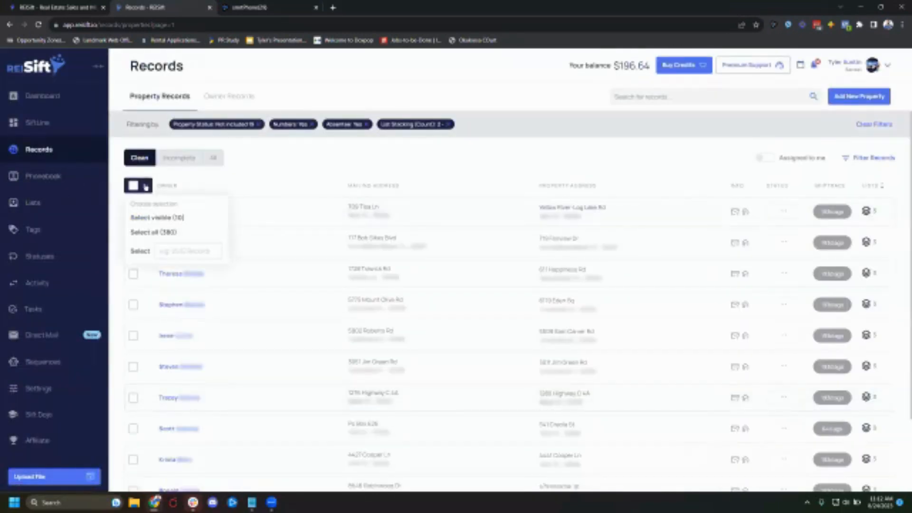
left_click(507, 171)
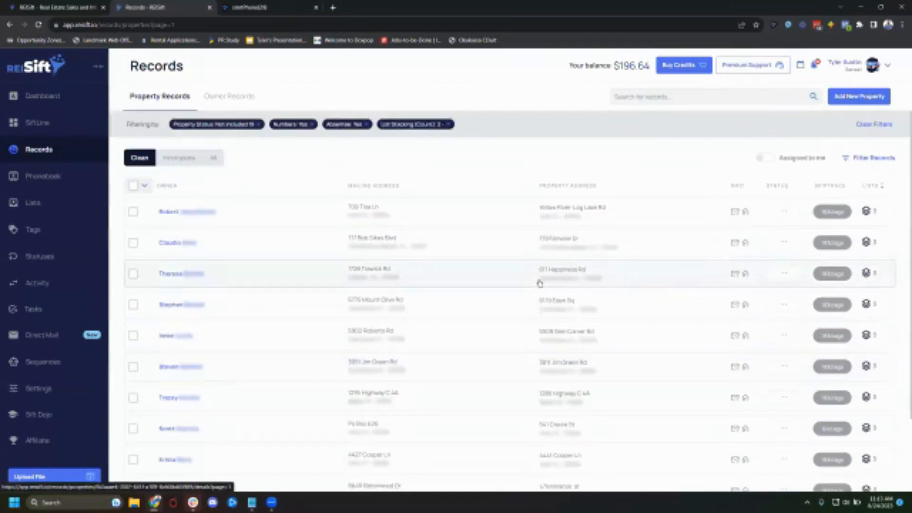
left_click(266, 7)
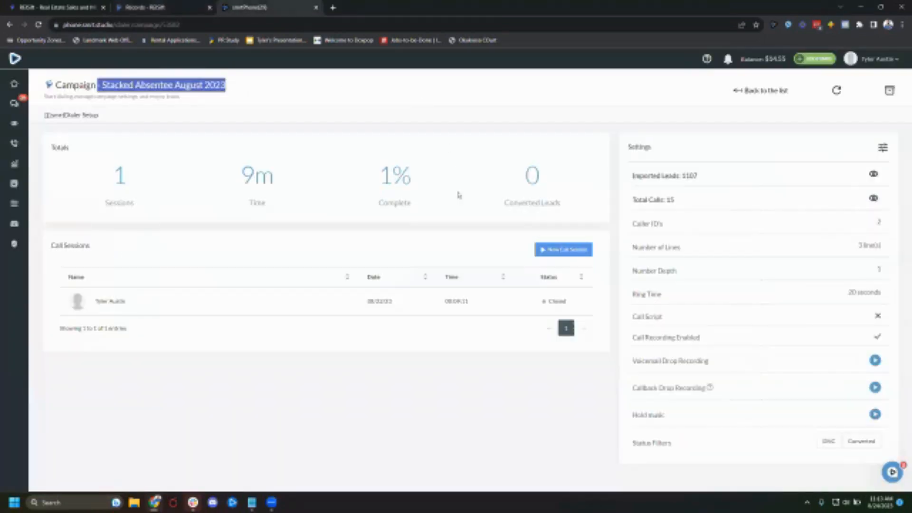
left_click(582, 203)
left_click(563, 254)
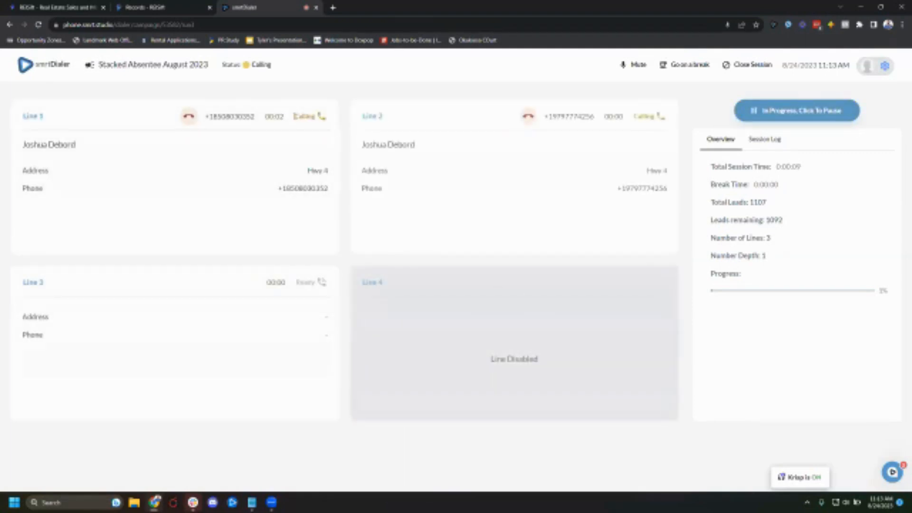
- Drop the voicemail message on the call answered on line 3
double_click(304, 116)
left_click_drag(635, 117, 660, 119)
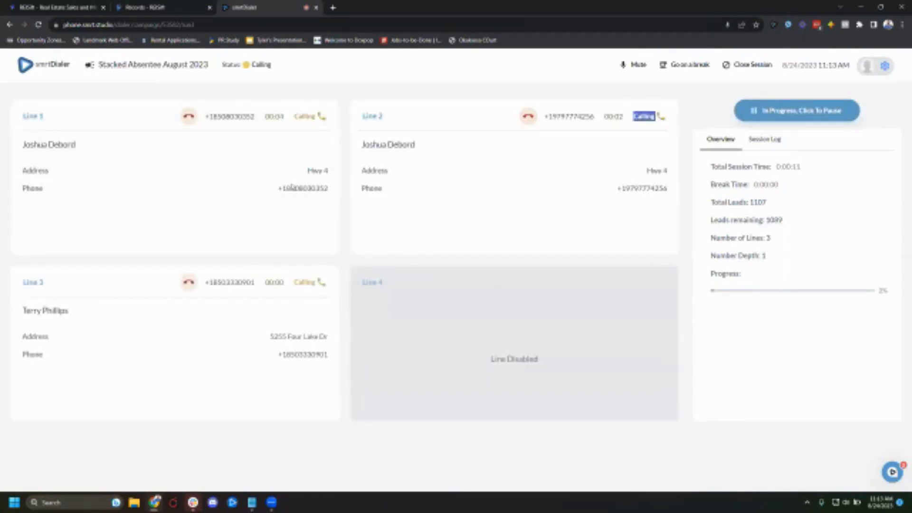
double_click(296, 282)
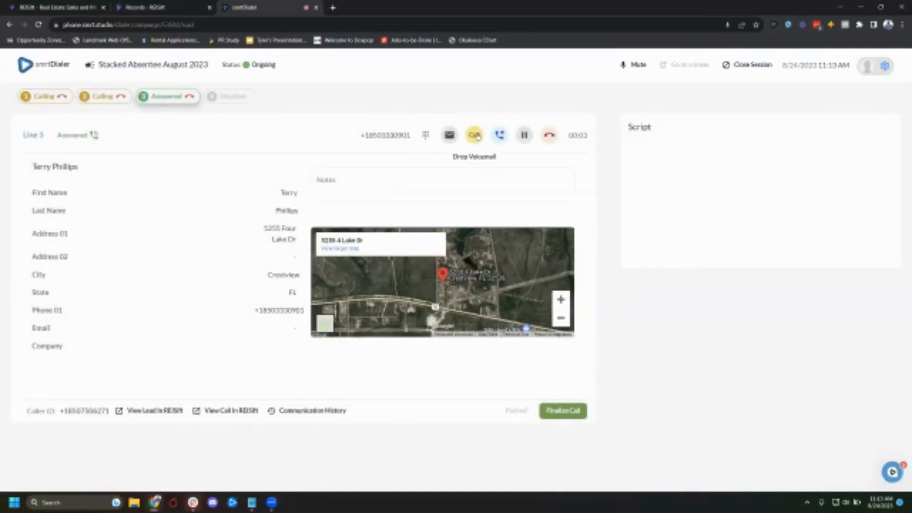
left_click(474, 135)
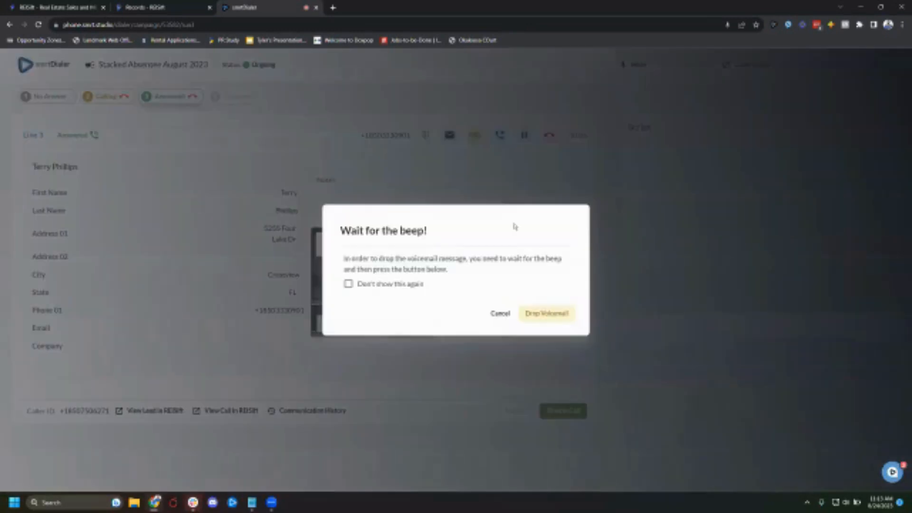
left_click(546, 313)
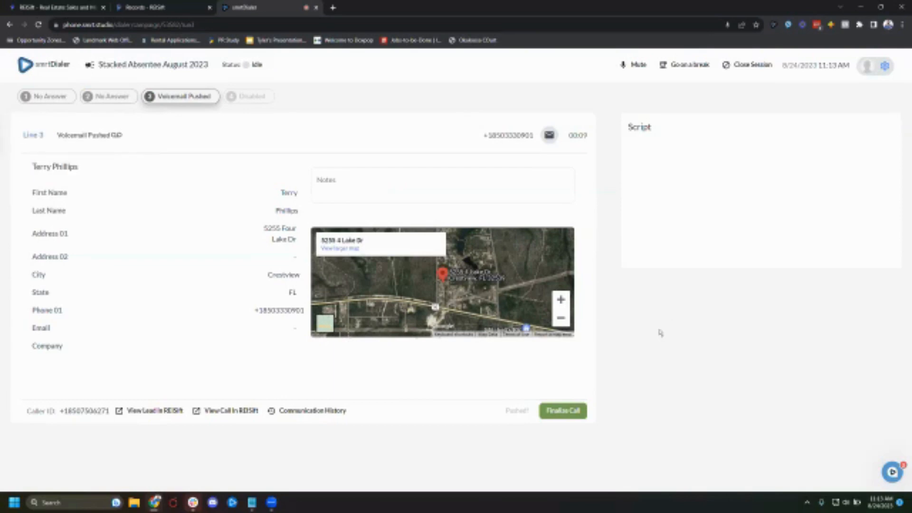
- Copy the lead's Phone 01 number from the call details
left_click(586, 411)
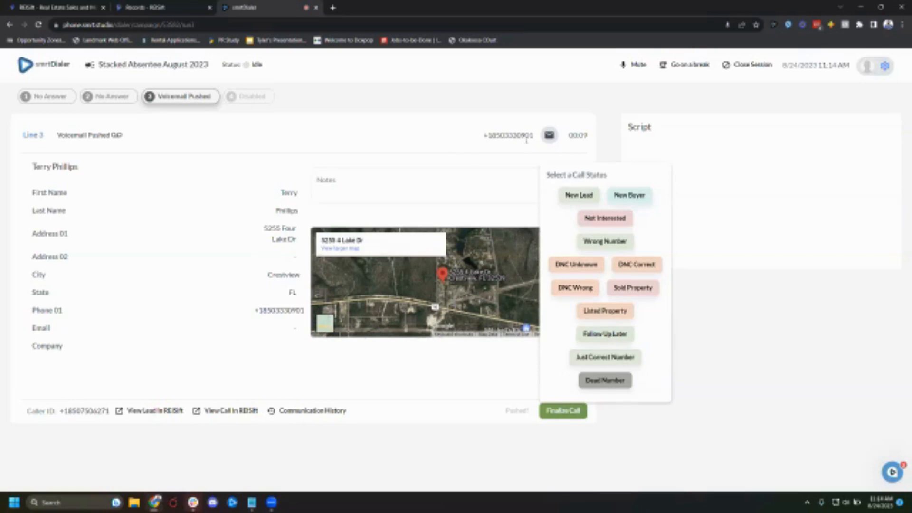
left_click_drag(534, 136, 492, 136)
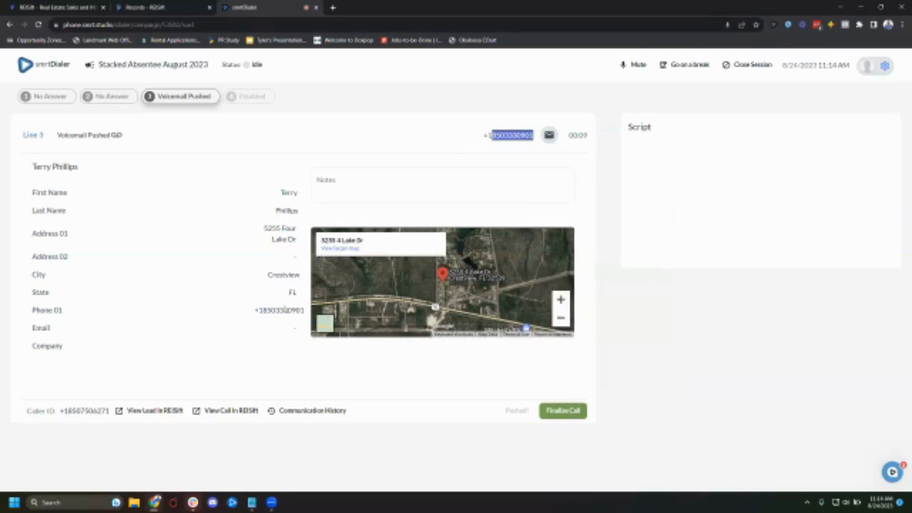
left_click_drag(307, 310, 263, 311)
left_click(262, 312)
left_click(305, 308)
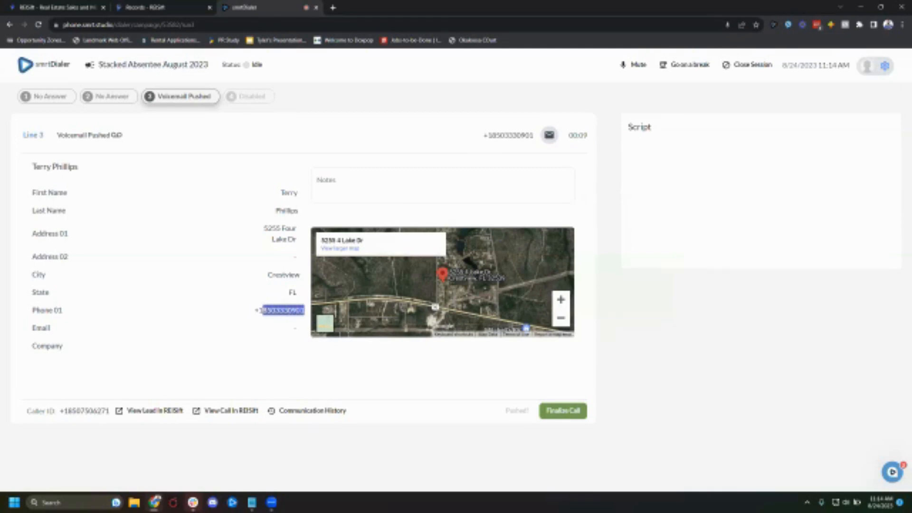
key("ctrl+c")
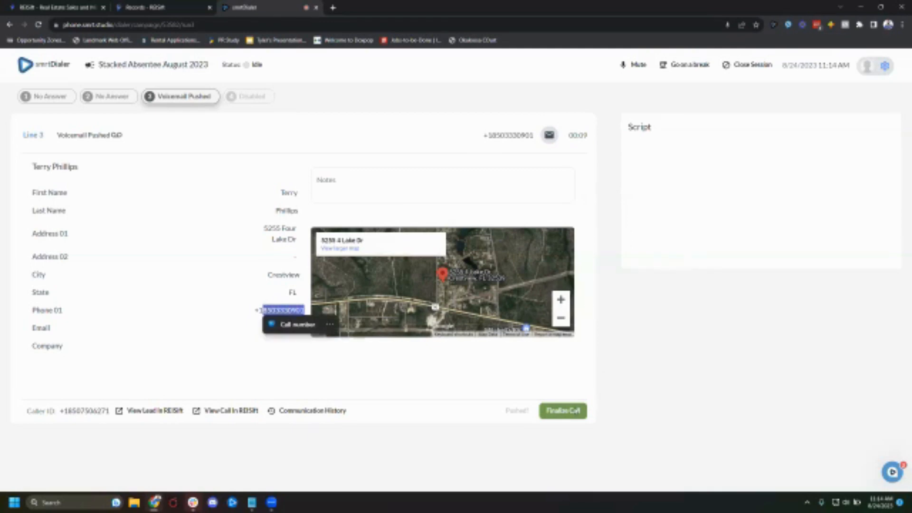
- Finalize the call with the Follow Up Later status
left_click(573, 416)
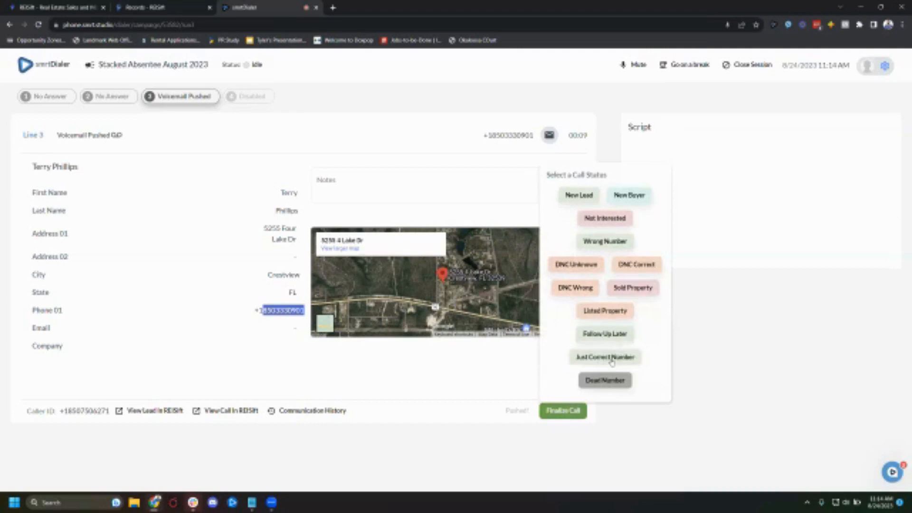
left_click(605, 334)
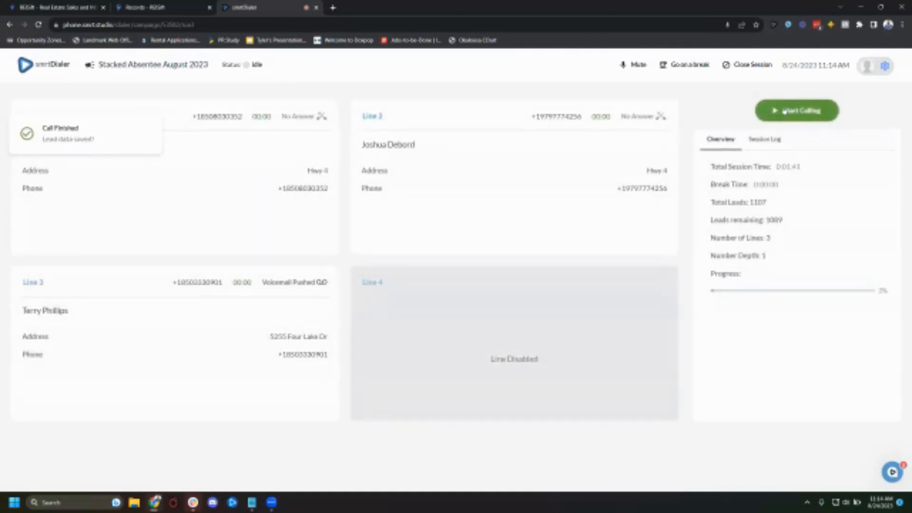
- Search the REISift property records for the copied phone number
left_click(188, 7)
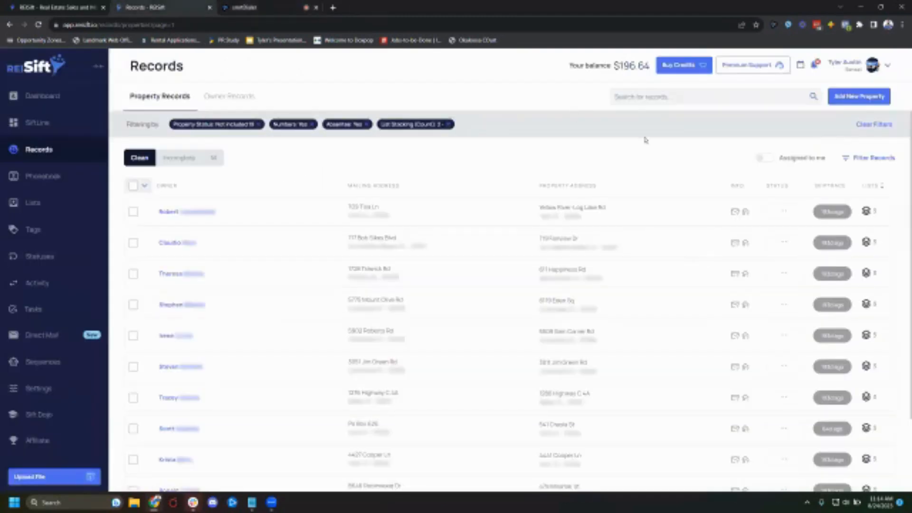
left_click(675, 97)
key("ctrl+v")
key("Return")
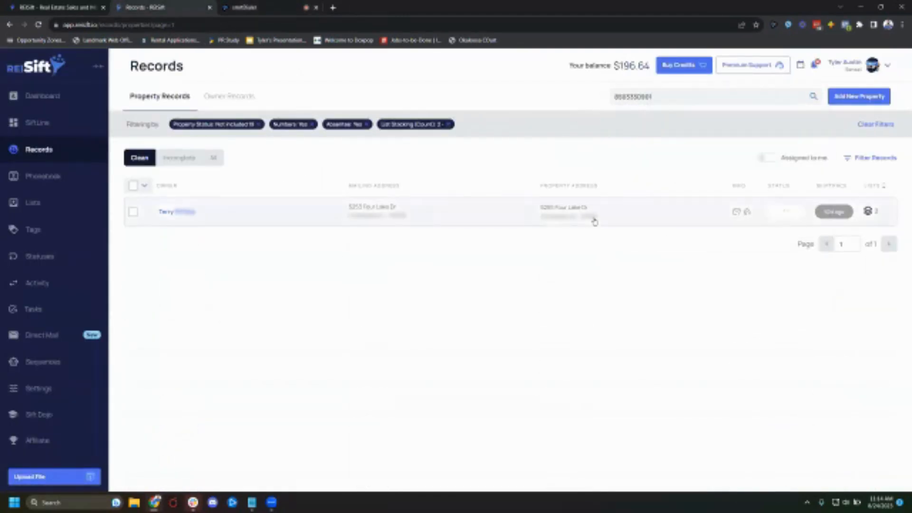
- Open the matching property record and view its Activity Log
left_click(478, 218)
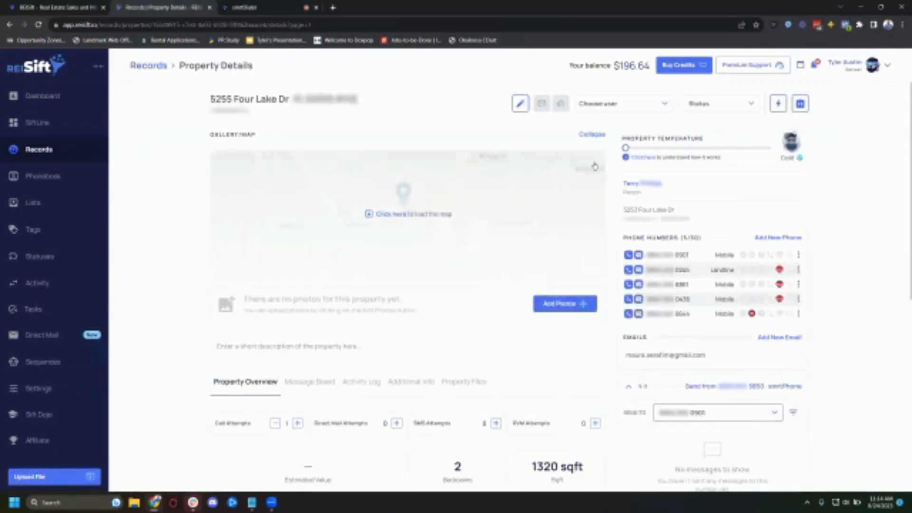
key("ctrl+f")
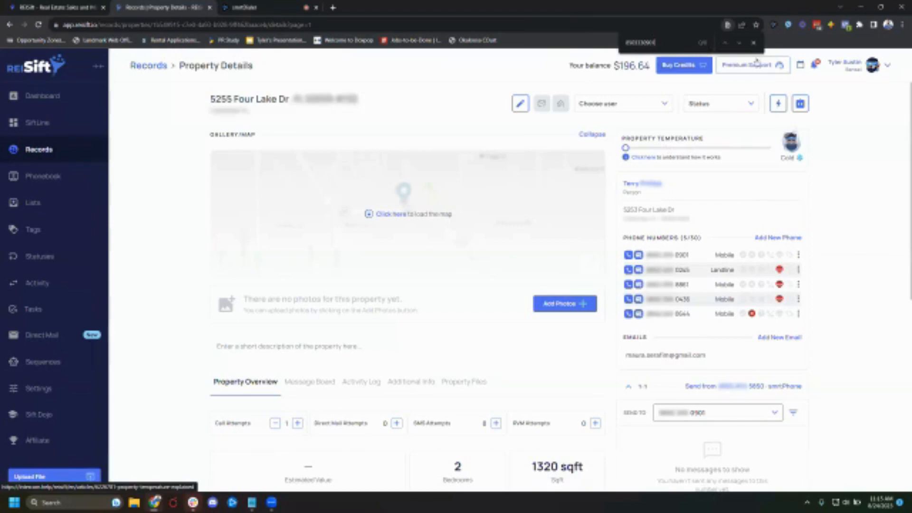
left_click(754, 42)
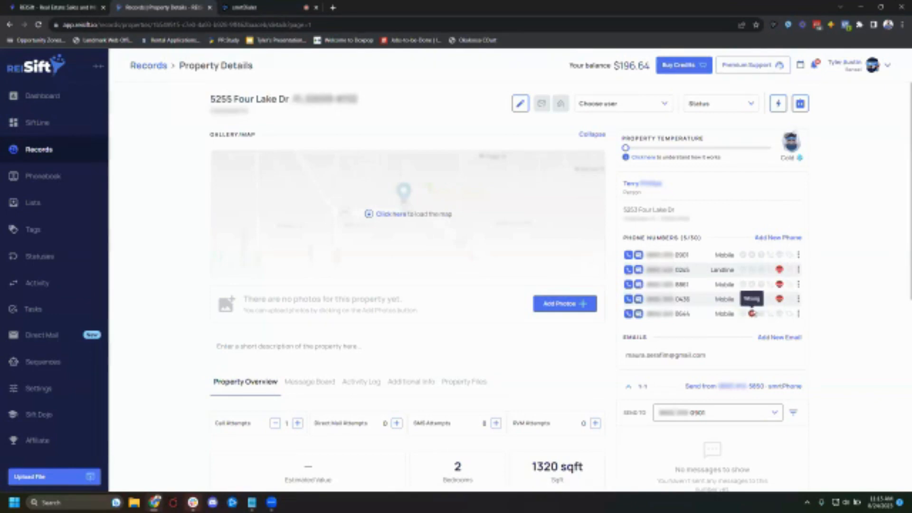
left_click(359, 381)
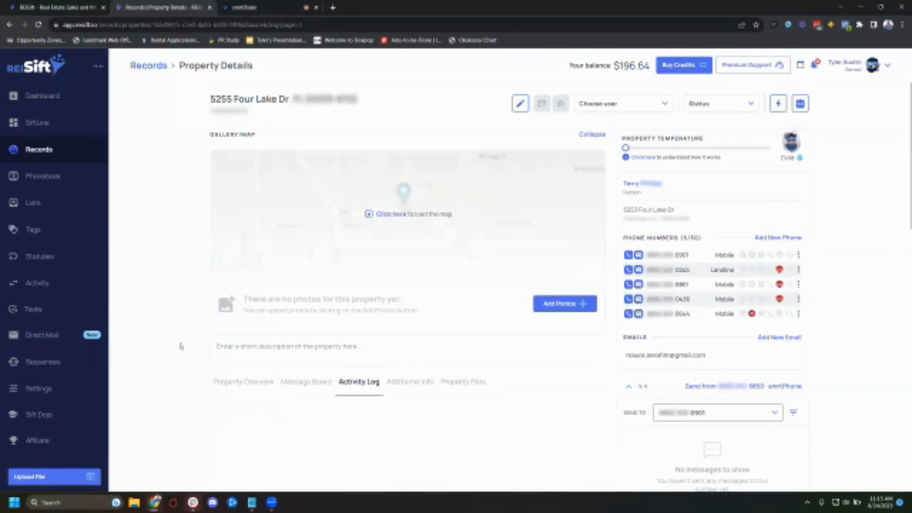
scroll(194, 323, "down", 3)
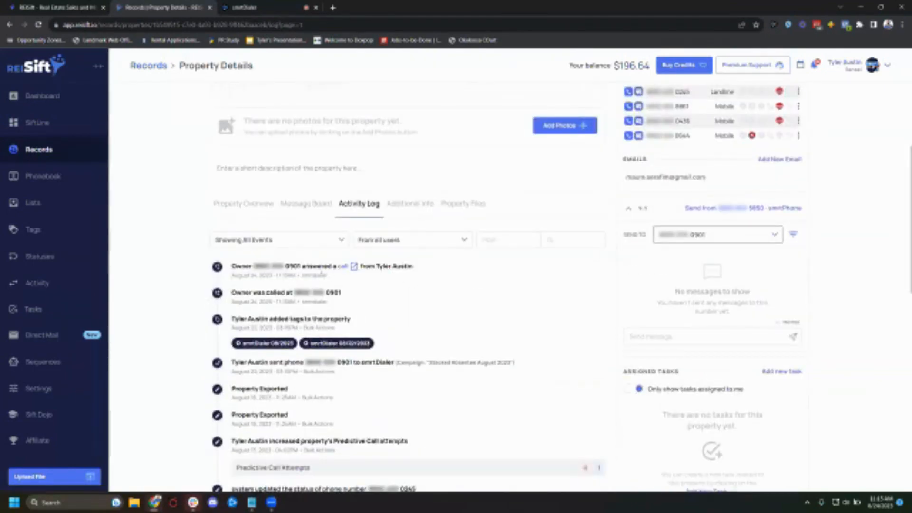
- Highlight and review the call, dial and smrtDialer campaign entries in the property's Activity Log
left_click_drag(330, 275, 260, 275)
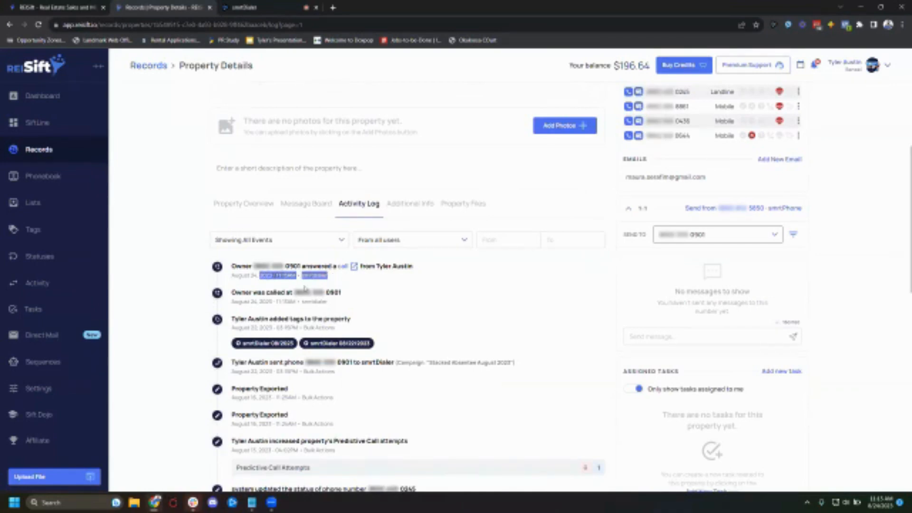
left_click(307, 288)
double_click(315, 302)
left_click(295, 371)
left_click_drag(335, 371, 230, 377)
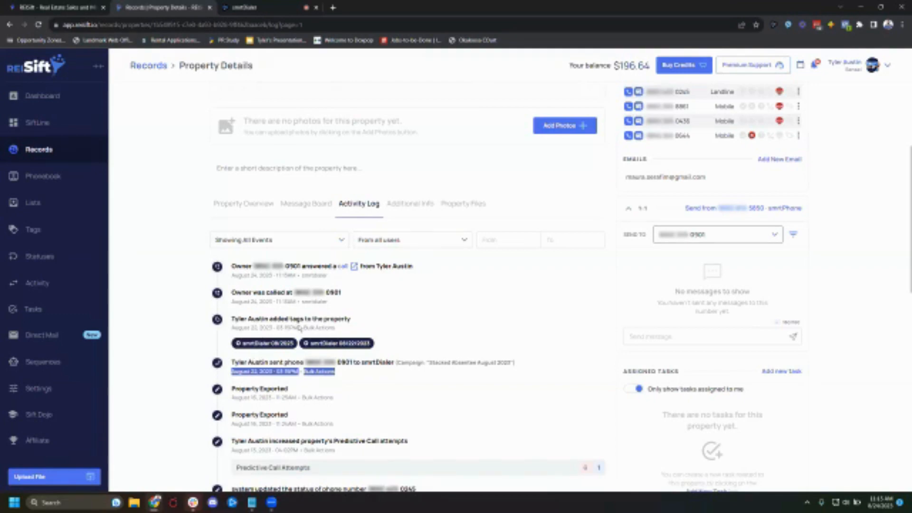
double_click(326, 303)
left_click_drag(293, 301, 228, 265)
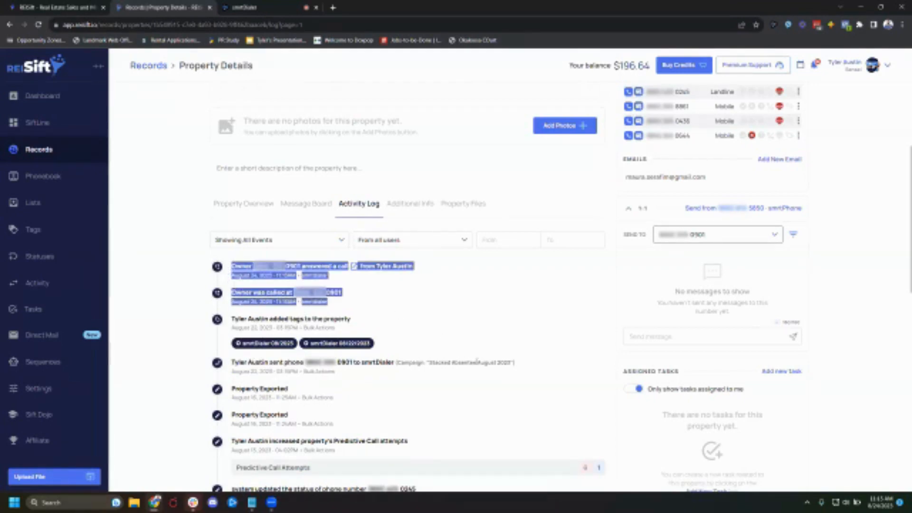
left_click_drag(397, 363, 510, 367)
left_click(436, 376)
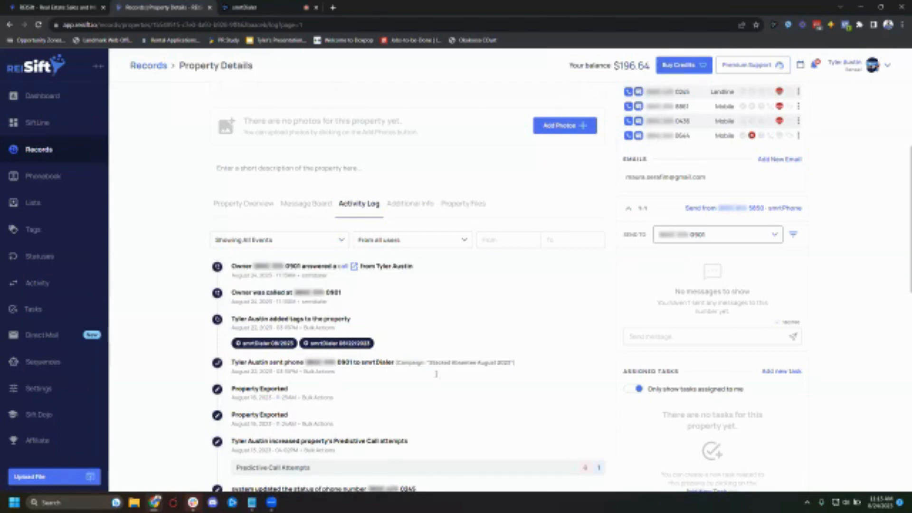
left_click_drag(340, 307, 229, 291)
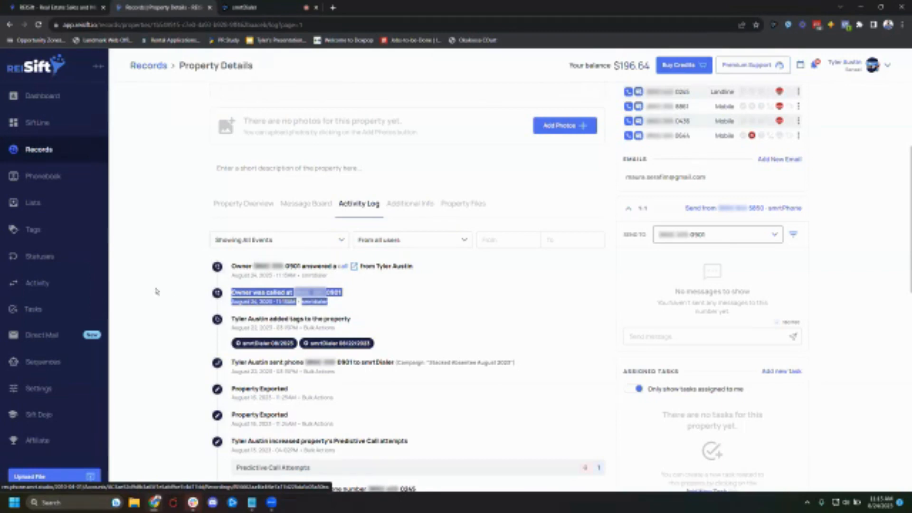
left_click(178, 299)
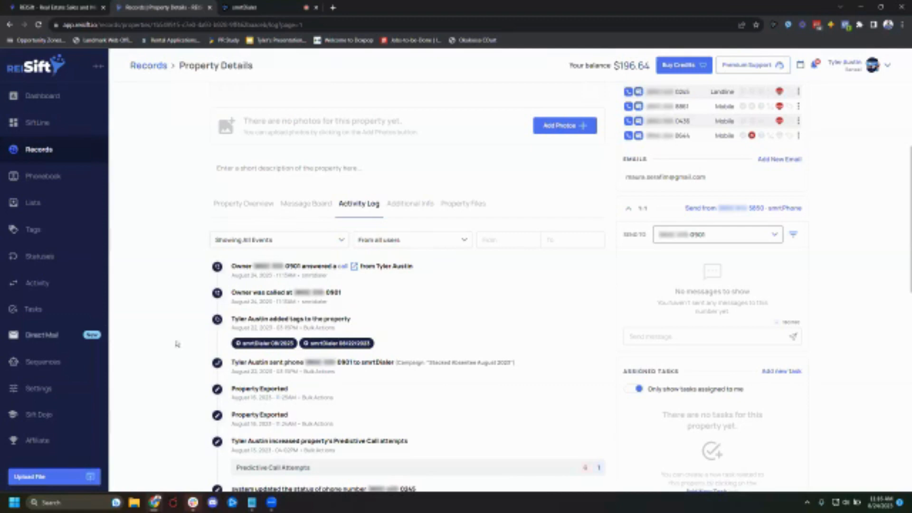
- Switch to the smrtDialer tab and start calling the campaign again
scroll(177, 300, "up", 4)
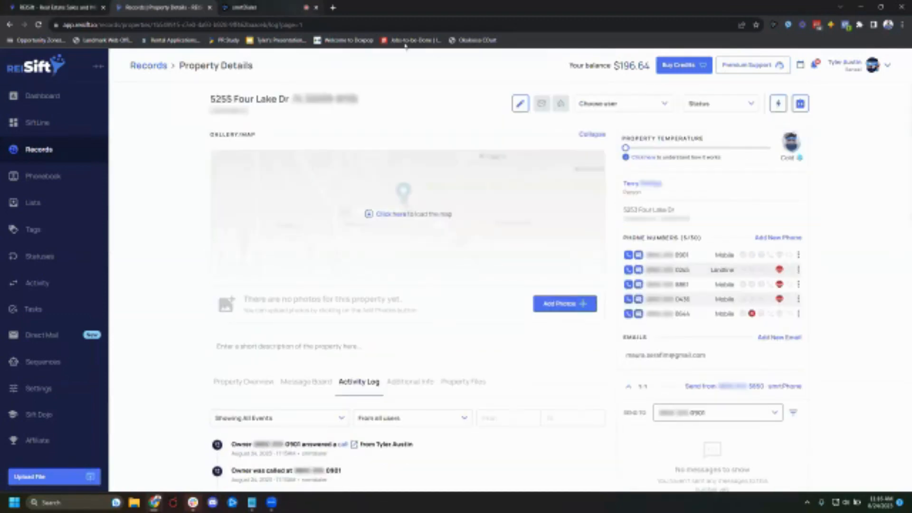
left_click(247, 7)
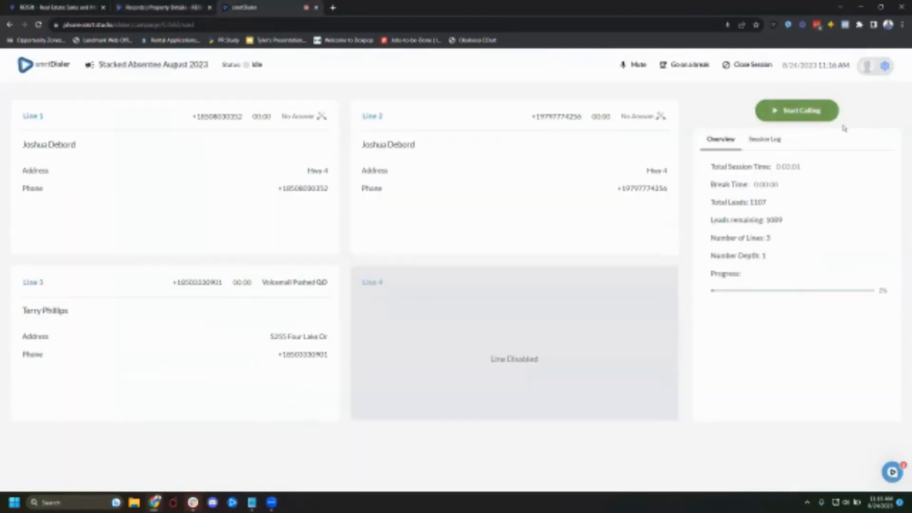
left_click(829, 114)
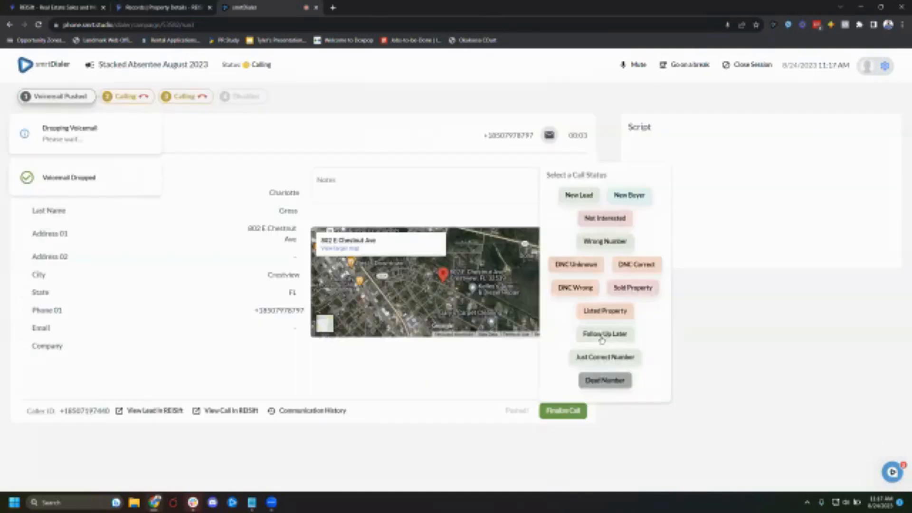
- Finalize the next dialed calls with the Follow Up Later status
left_click(598, 348)
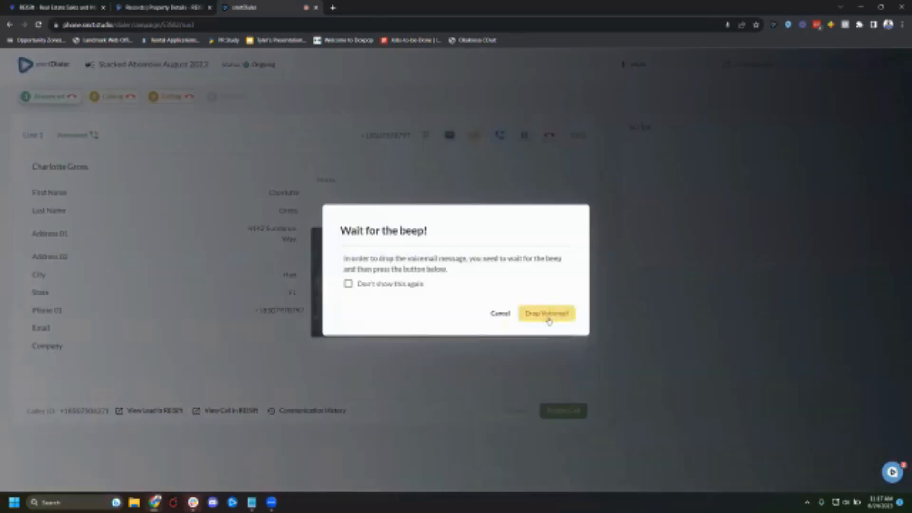
left_click(548, 317)
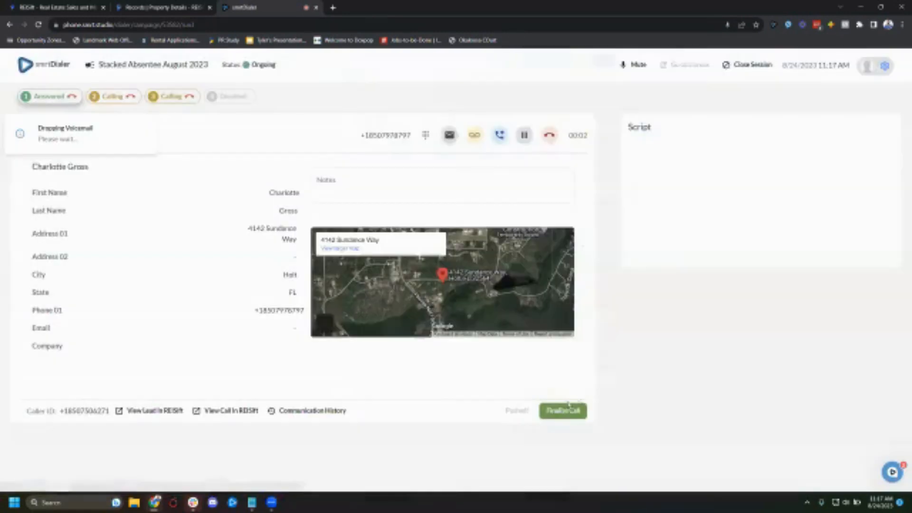
left_click(578, 408)
left_click(600, 334)
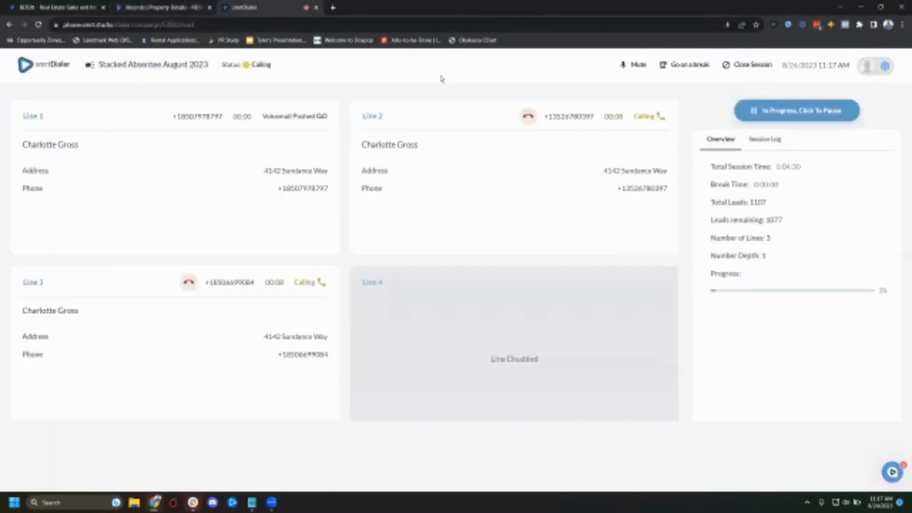
- Close the smrtDialer session and open the smrtPhone Reports overview
left_click(749, 65)
left_click(558, 296)
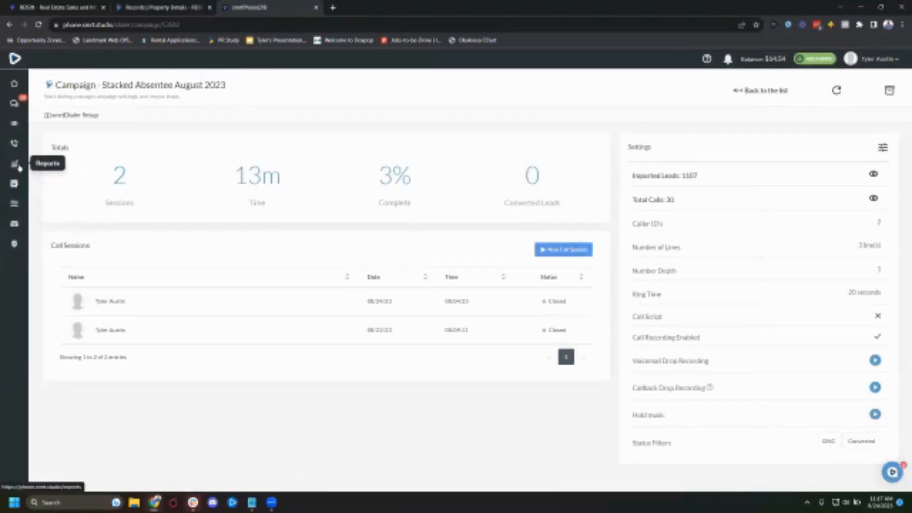
left_click(17, 164)
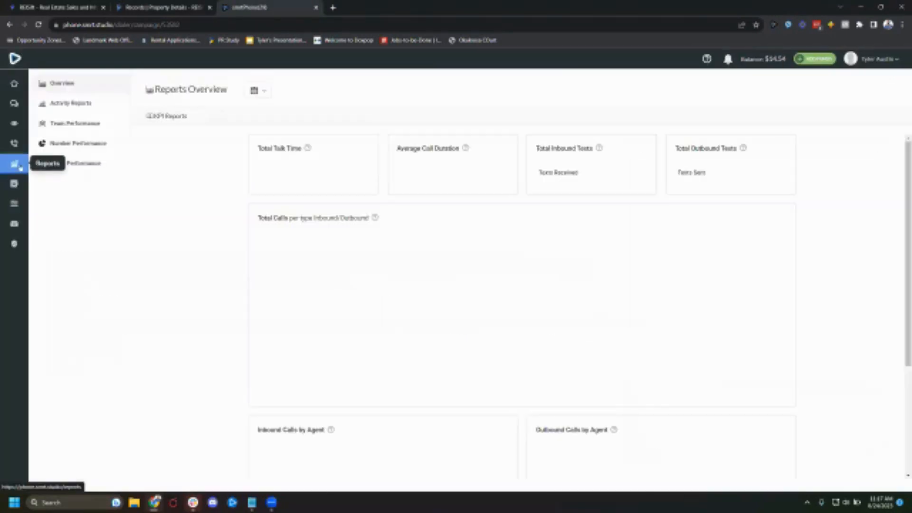
- Return to the REISift Records list and clear all record filters
key("ctrl+shift+Tab")
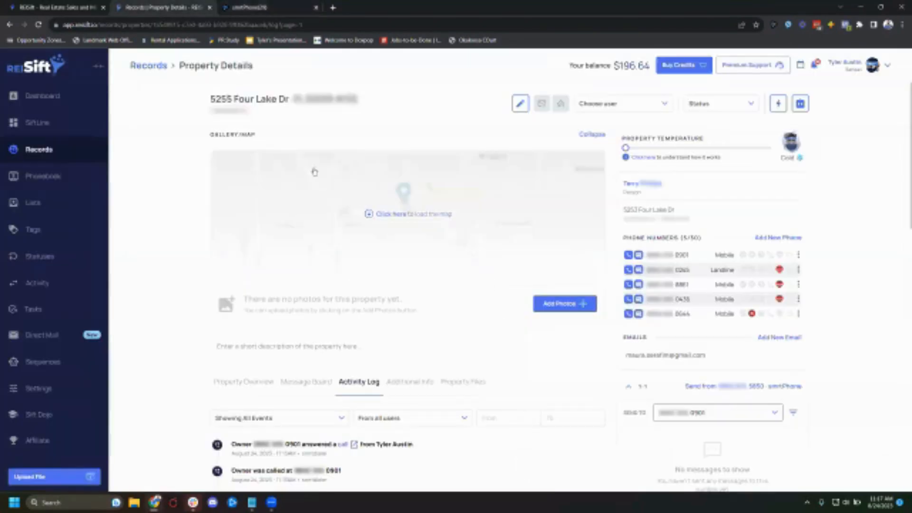
left_click(158, 63)
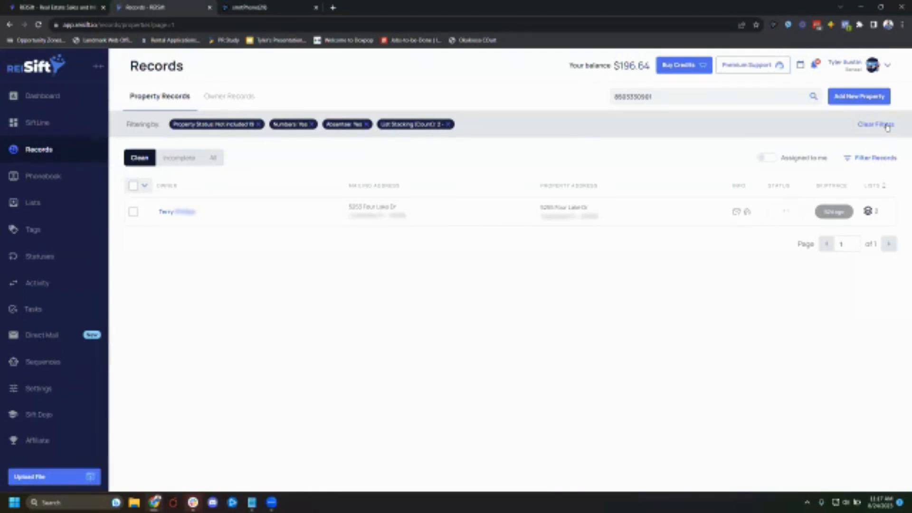
left_click(888, 128)
left_click(57, 363)
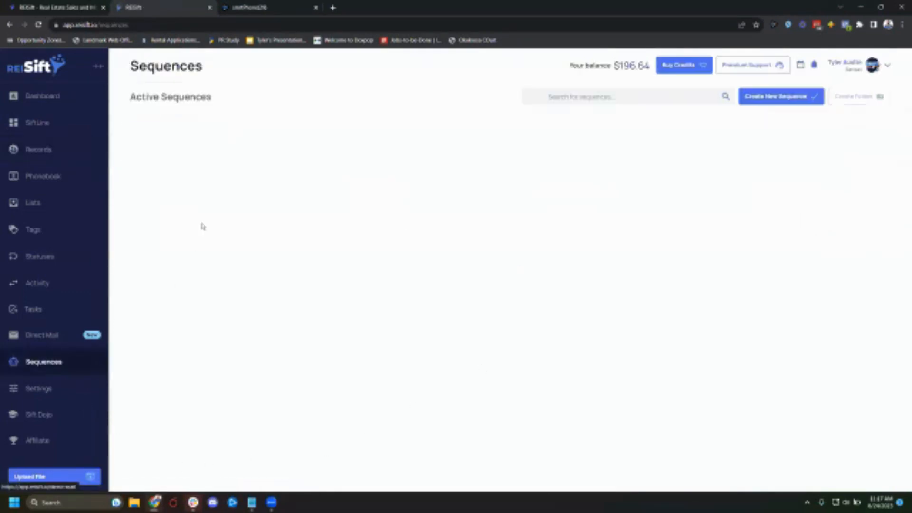
left_click(49, 129)
left_click(44, 150)
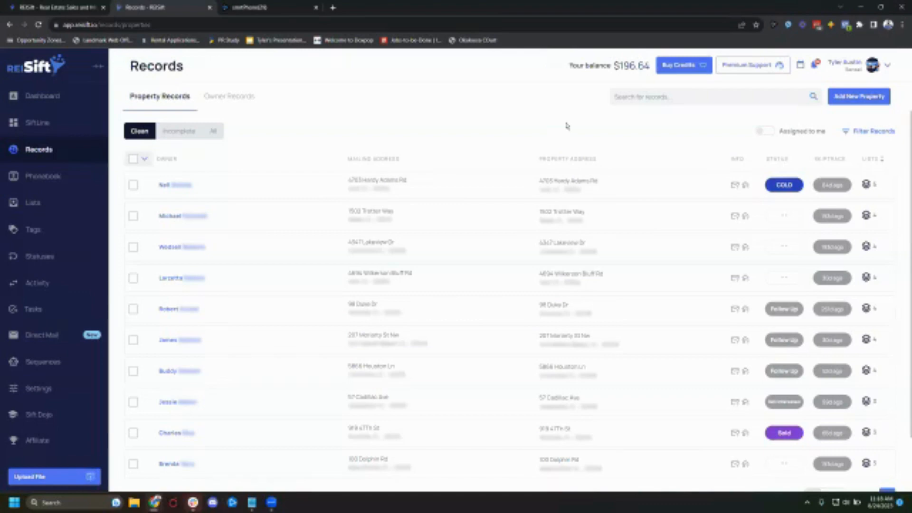
left_click(634, 220)
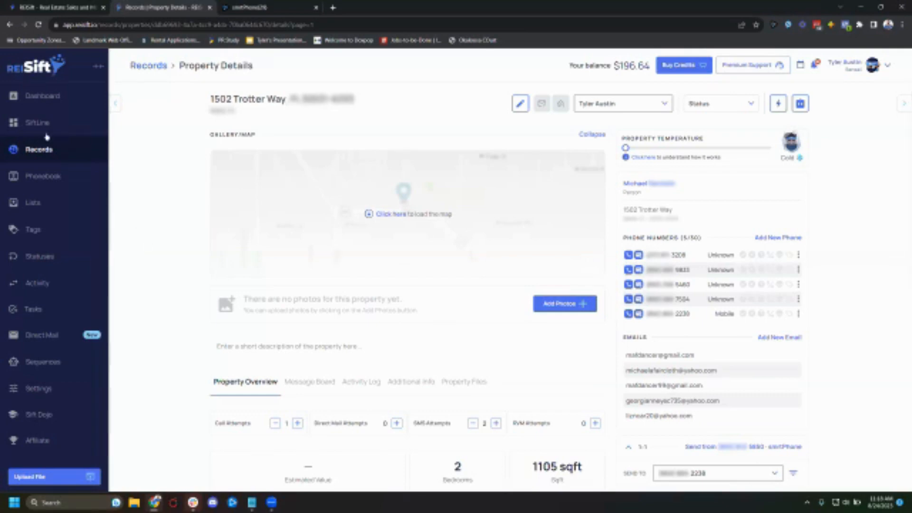
scroll(351, 230, "down", 4)
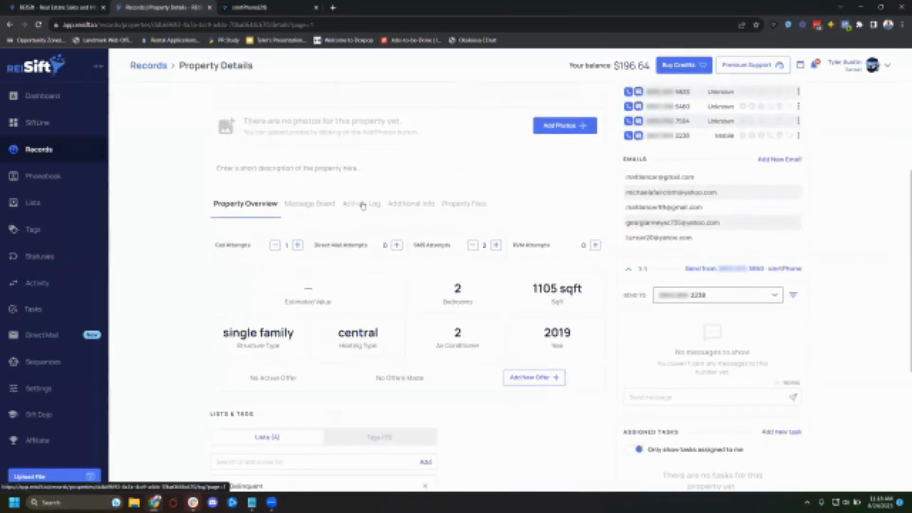
scroll(668, 185, "up", 4)
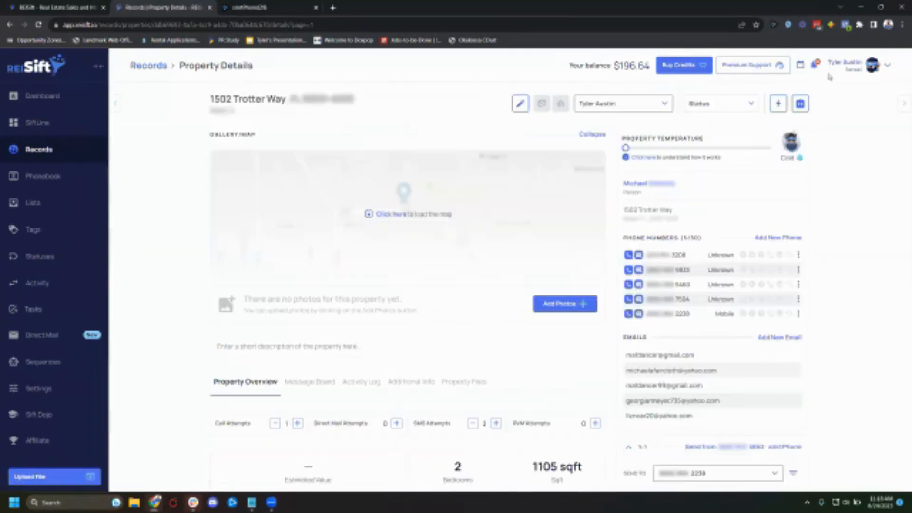
- Open the Help Center from the account menu and search its articles for smrtphone
left_click(879, 67)
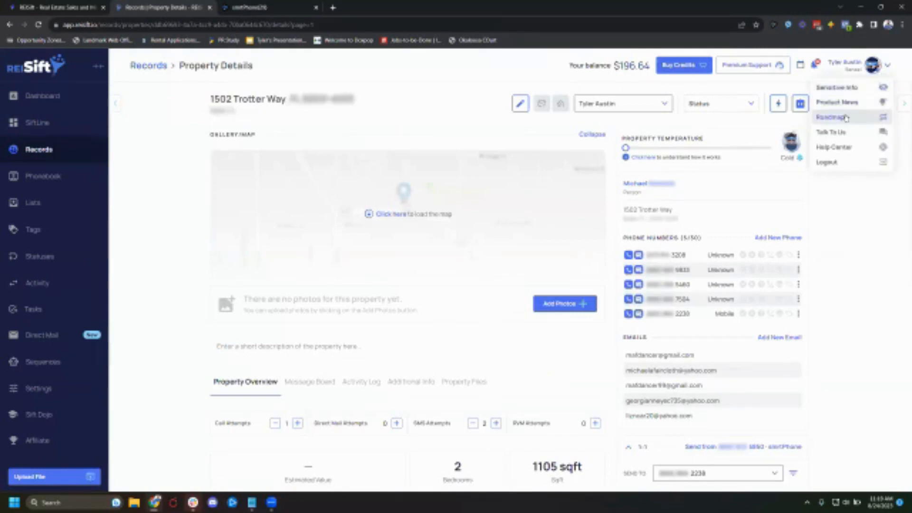
left_click(843, 149)
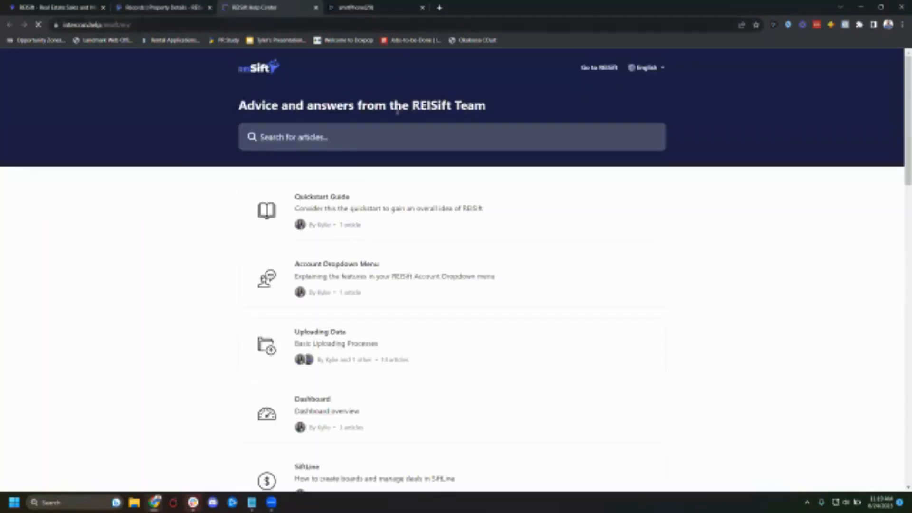
left_click(338, 134)
type("smrtphone")
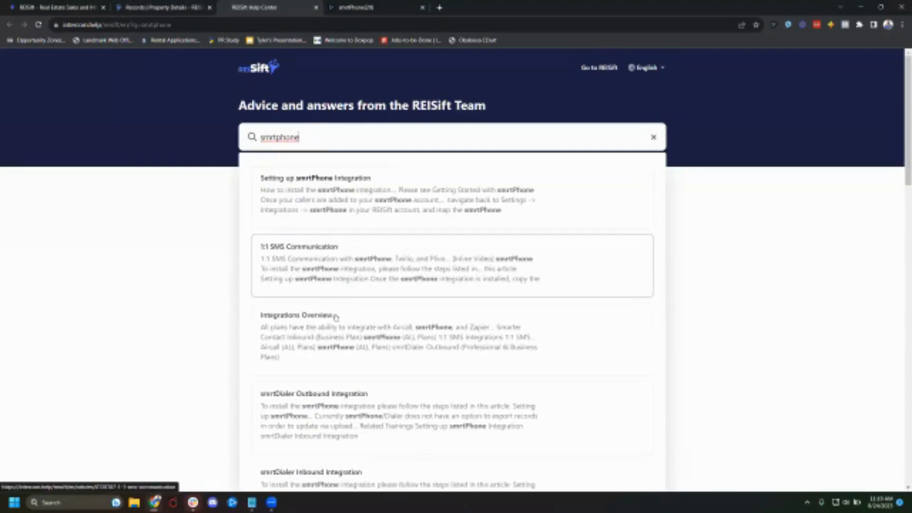
- Open the 1:1 SMS Communication article and read its smrtPhone integration instructions
scroll(292, 340, "down", 2)
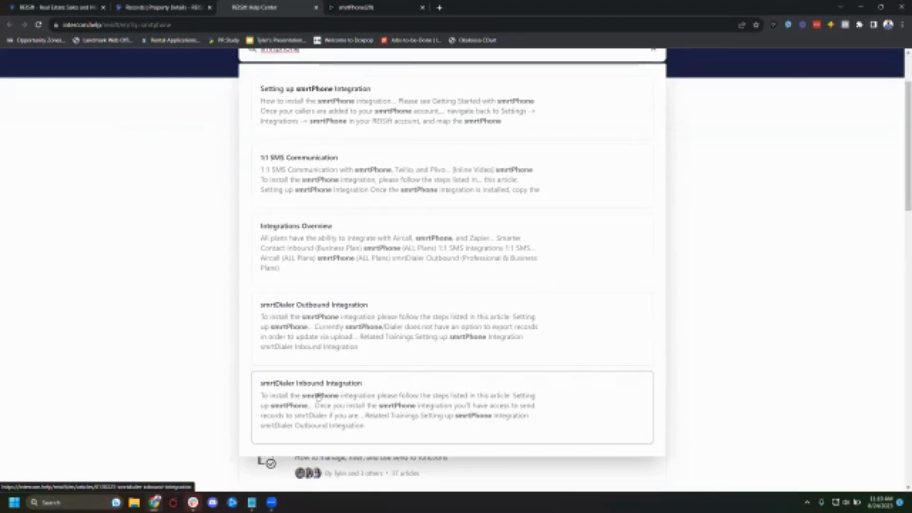
left_click(336, 180)
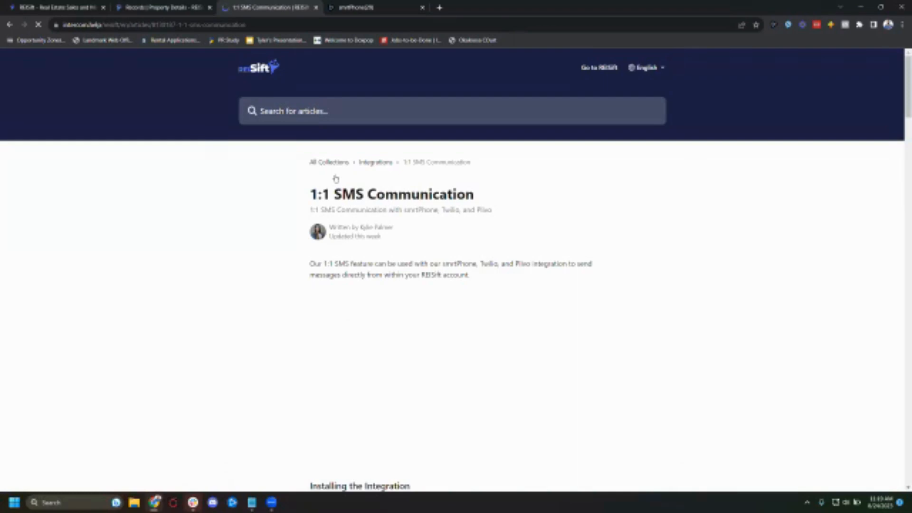
scroll(567, 302, "down", 5)
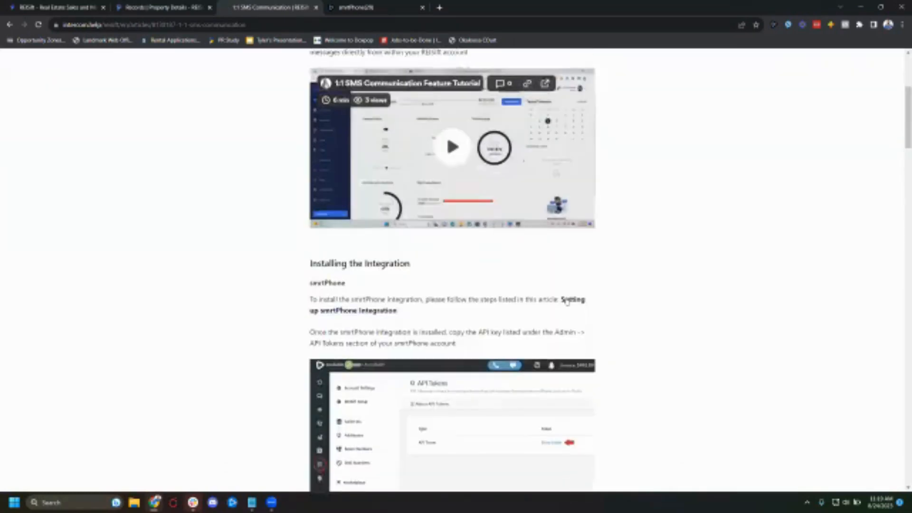
scroll(568, 301, "down", 5)
scroll(610, 364, "up", 2)
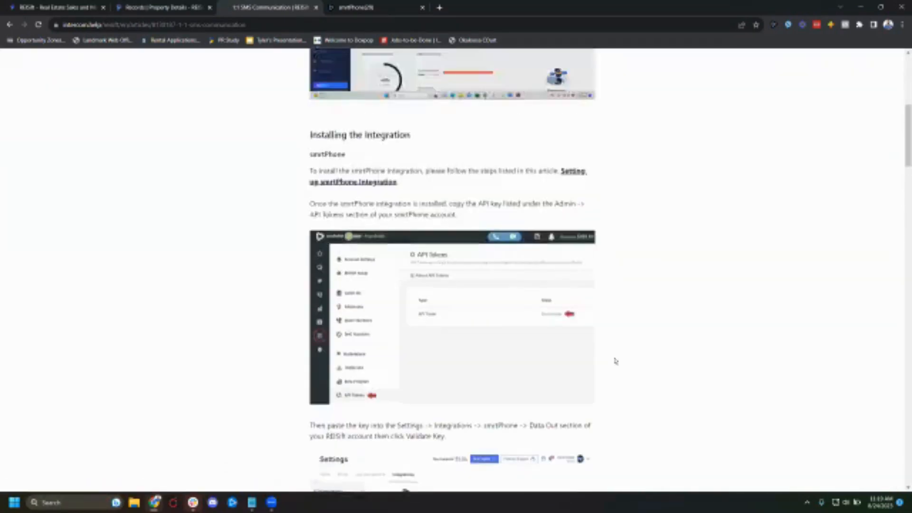
scroll(616, 361, "up", 8)
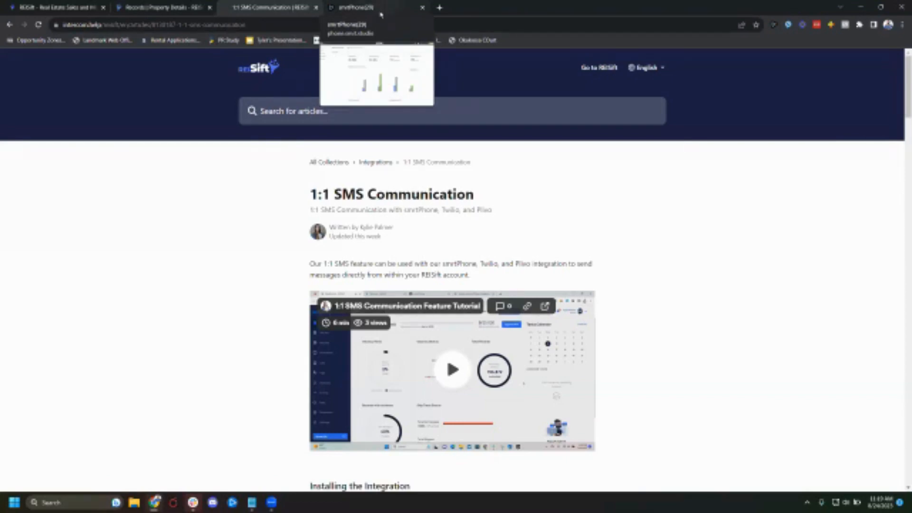
scroll(223, 303, "down", 6)
scroll(223, 303, "down", 12)
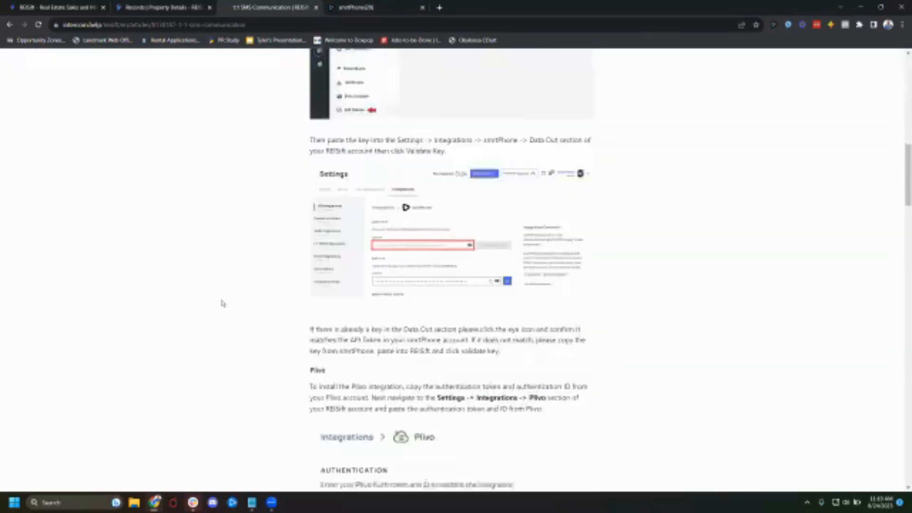
scroll(224, 303, "up", 9)
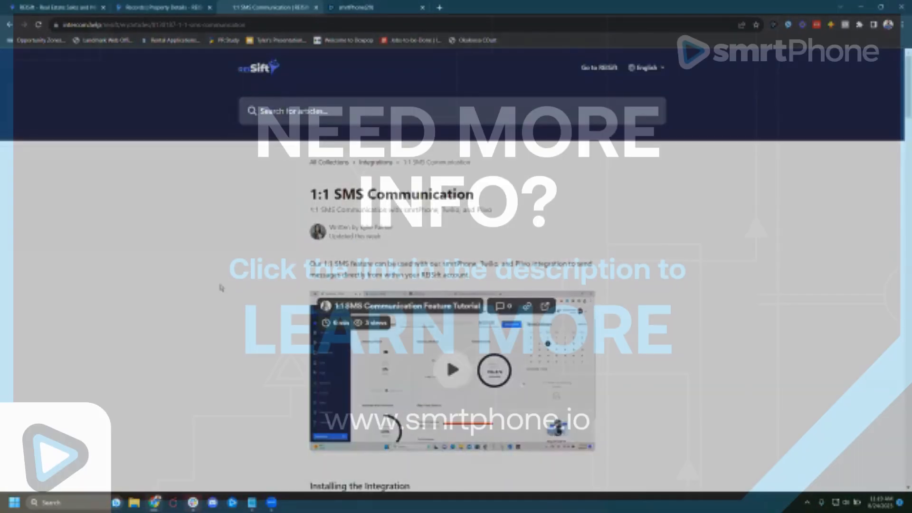